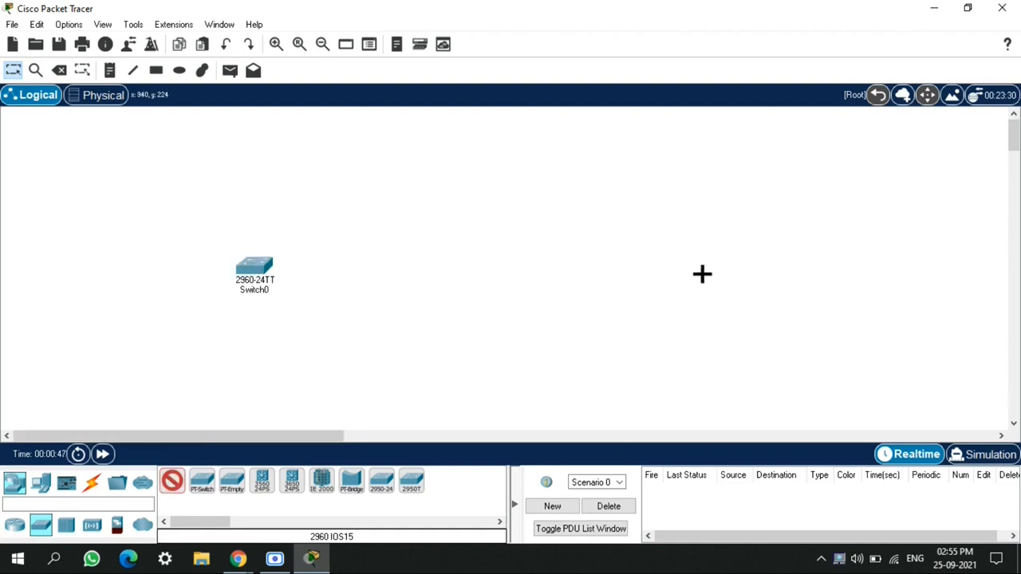
# Place a second 2960 switch well away from Switch0, and add four PCs around Switch0
pyautogui.click(698, 268)
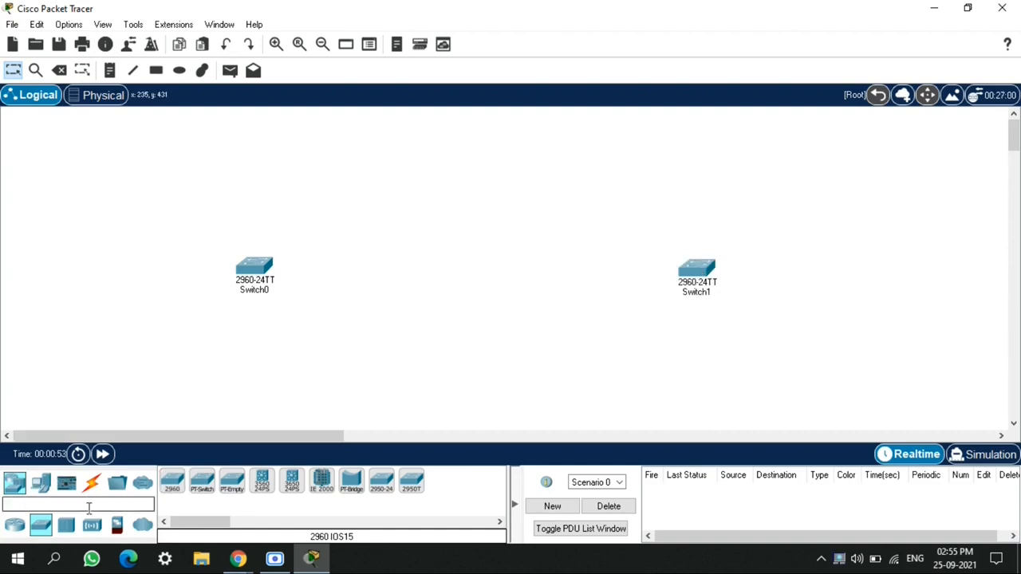
pyautogui.click(41, 482)
pyautogui.click(172, 481)
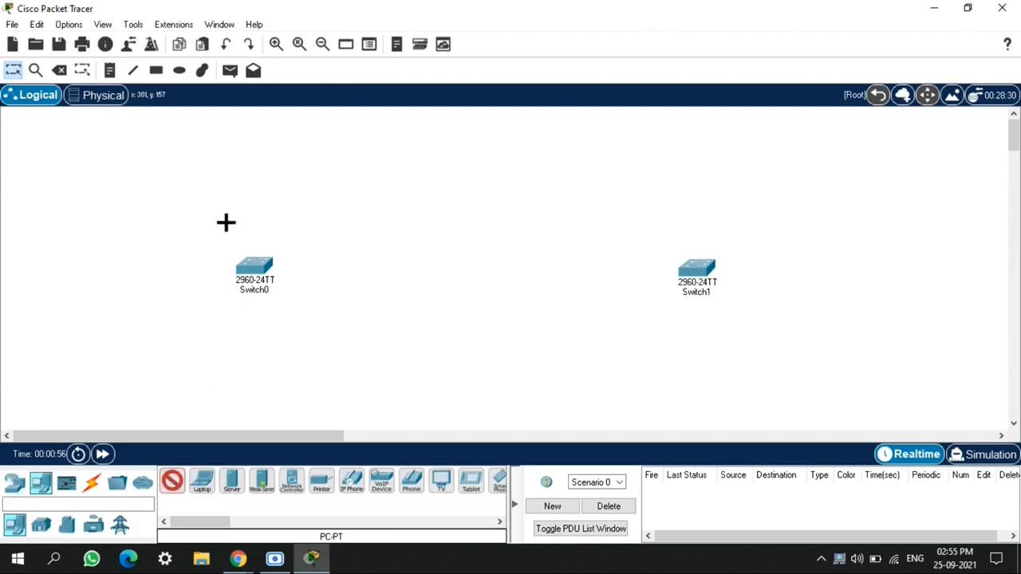
pyautogui.click(207, 188)
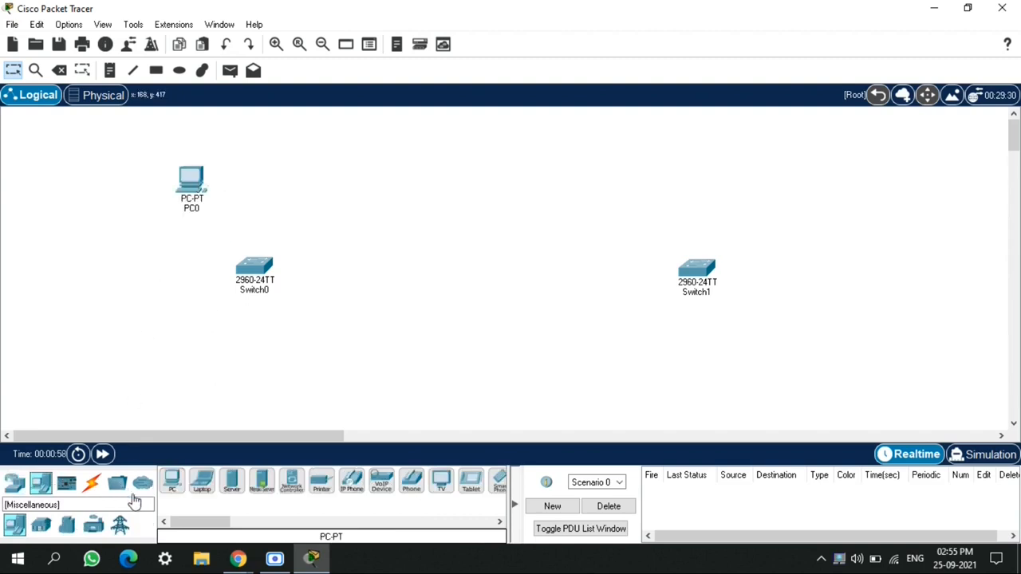
pyautogui.click(172, 481)
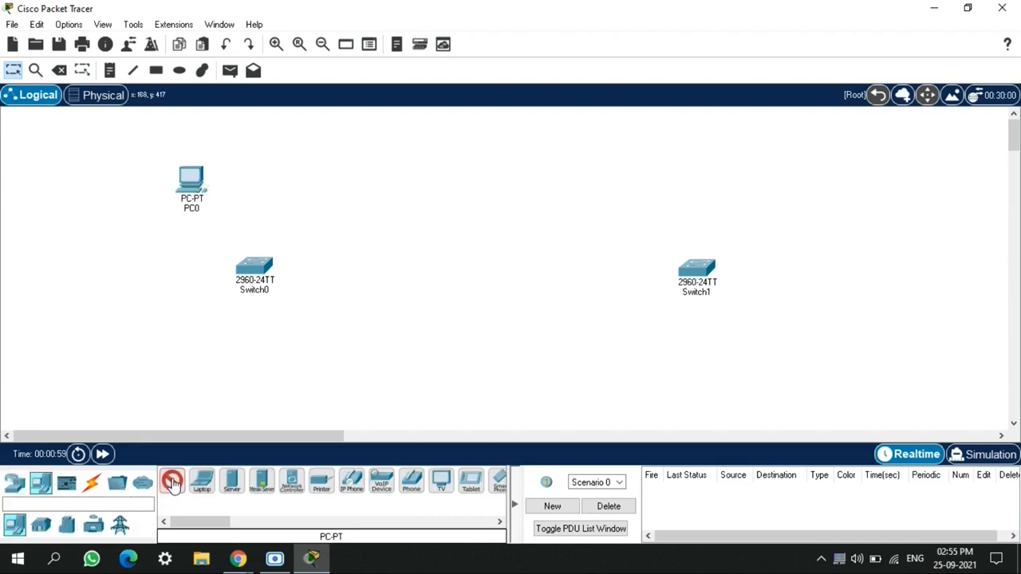
pyautogui.click(302, 190)
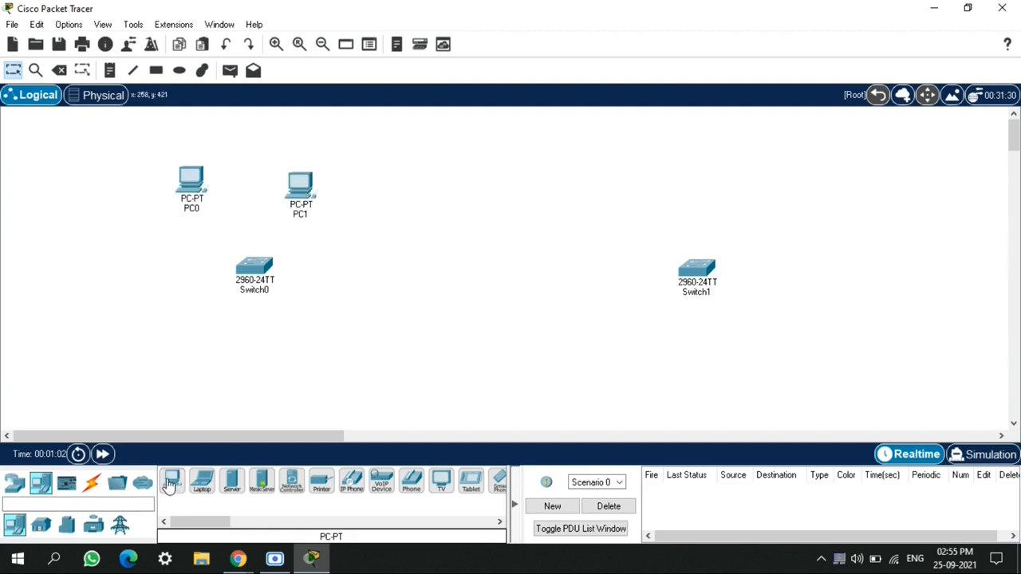
pyautogui.click(171, 483)
pyautogui.click(166, 367)
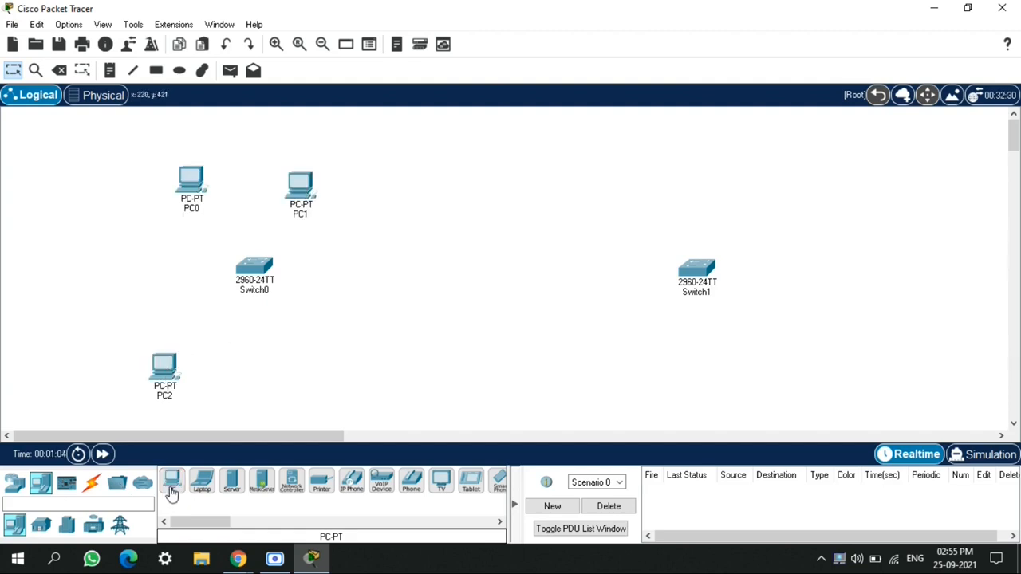
pyautogui.click(171, 485)
pyautogui.click(285, 370)
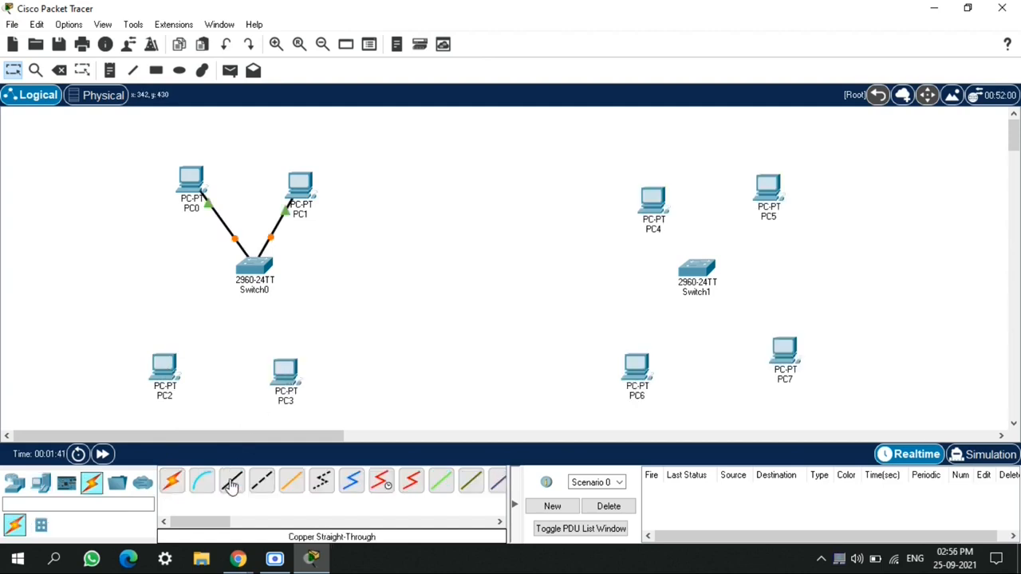
# Connect PC2's FastEthernet0 to Switch0's FastEthernet0/3, and cable PC3 to Switch0, using copper straight-through cables
pyautogui.click(230, 485)
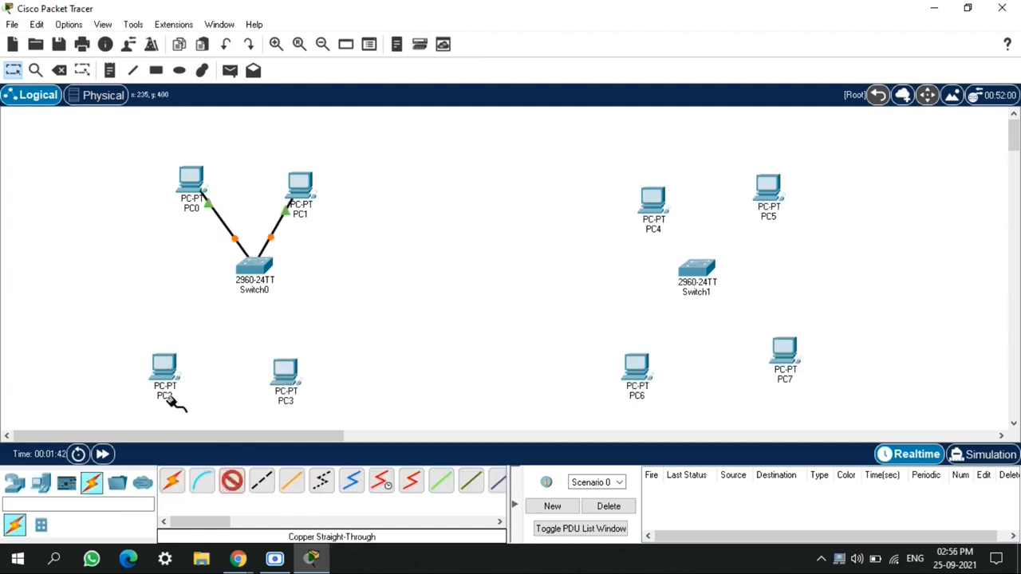
pyautogui.click(164, 365)
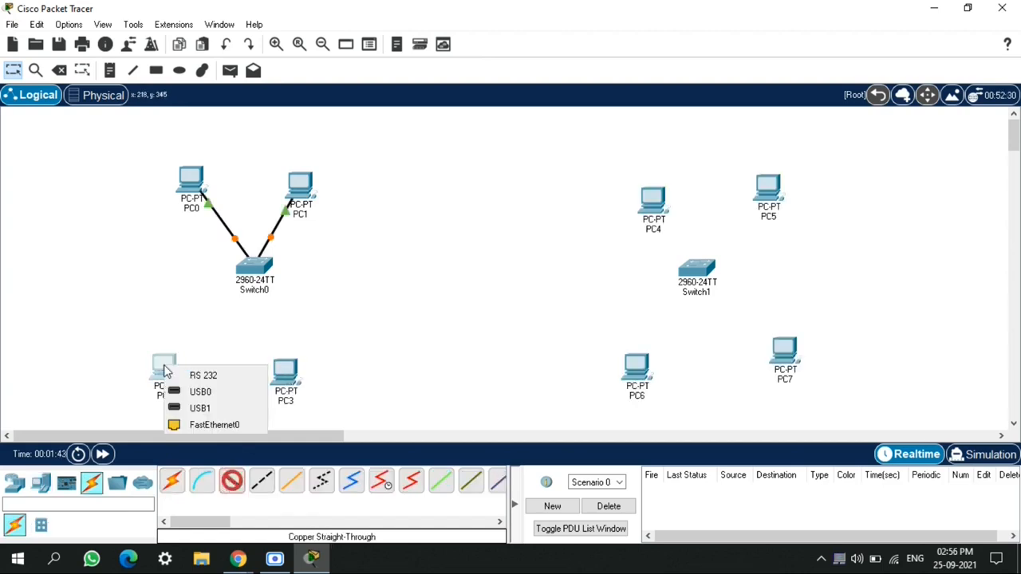
pyautogui.click(209, 426)
pyautogui.click(254, 270)
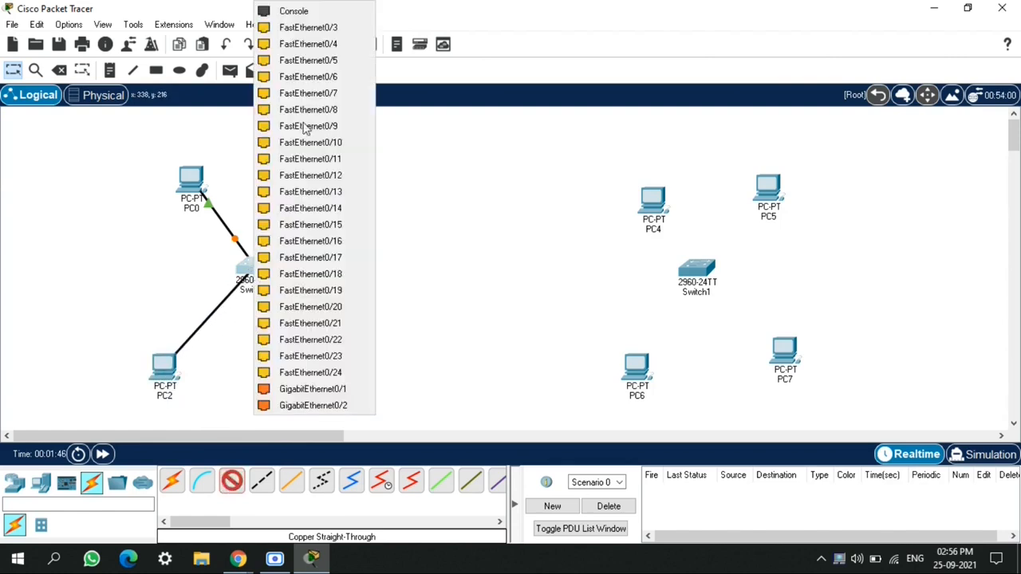
pyautogui.click(334, 28)
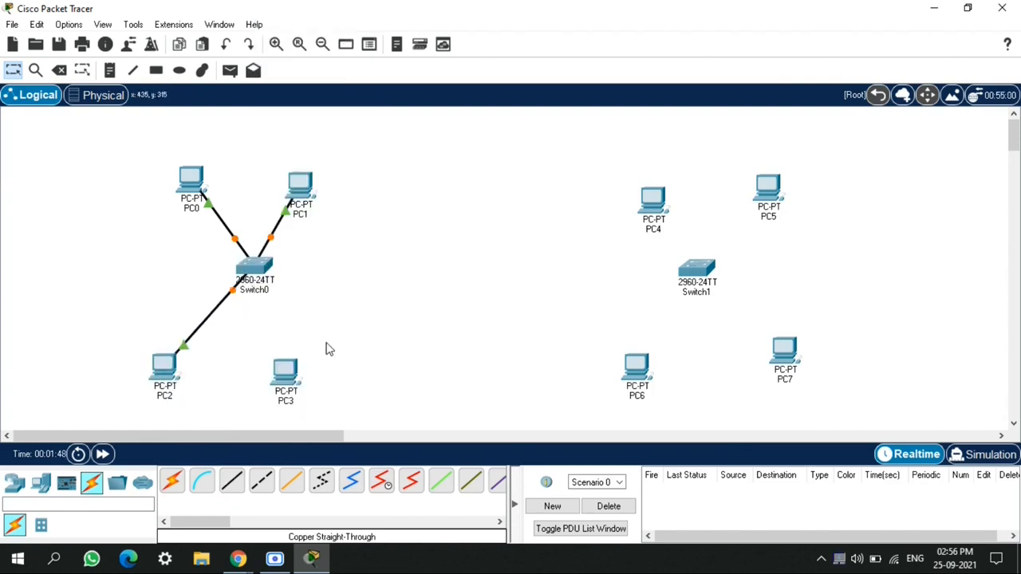
pyautogui.click(233, 484)
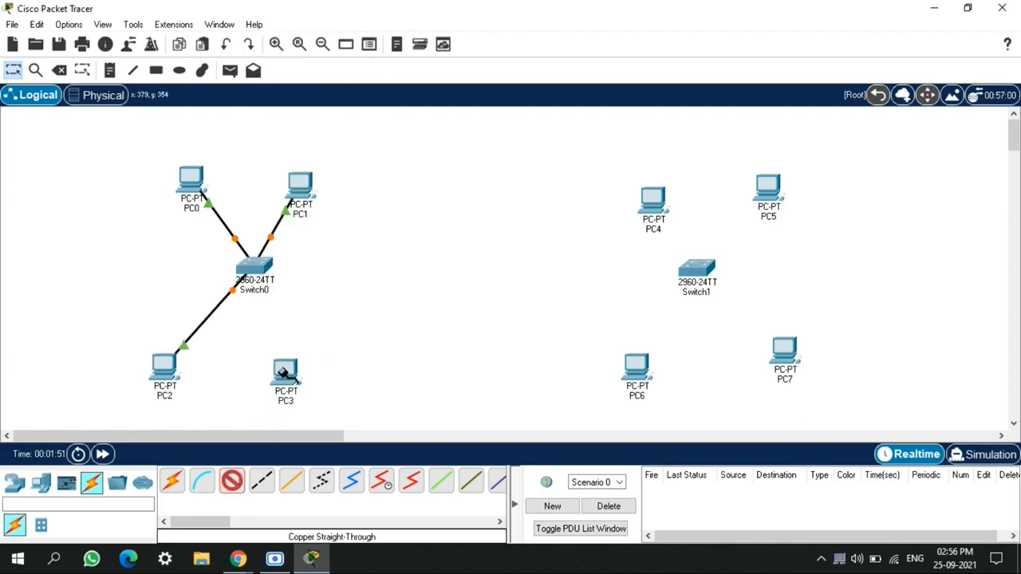
pyautogui.click(285, 372)
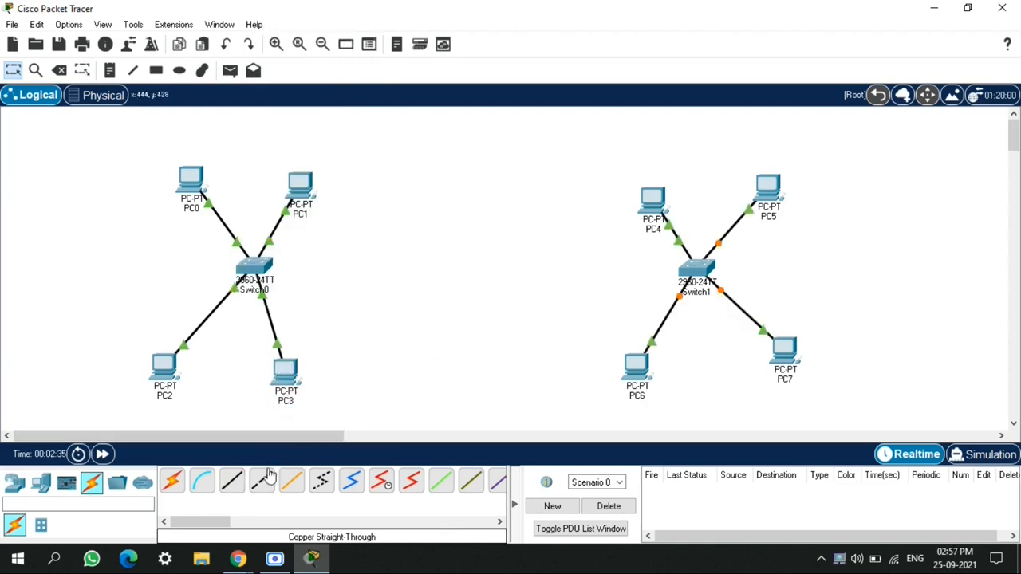
# Link Switch0's FastEthernet0/5 to Switch1 with a copper cross-over cable
pyautogui.click(264, 482)
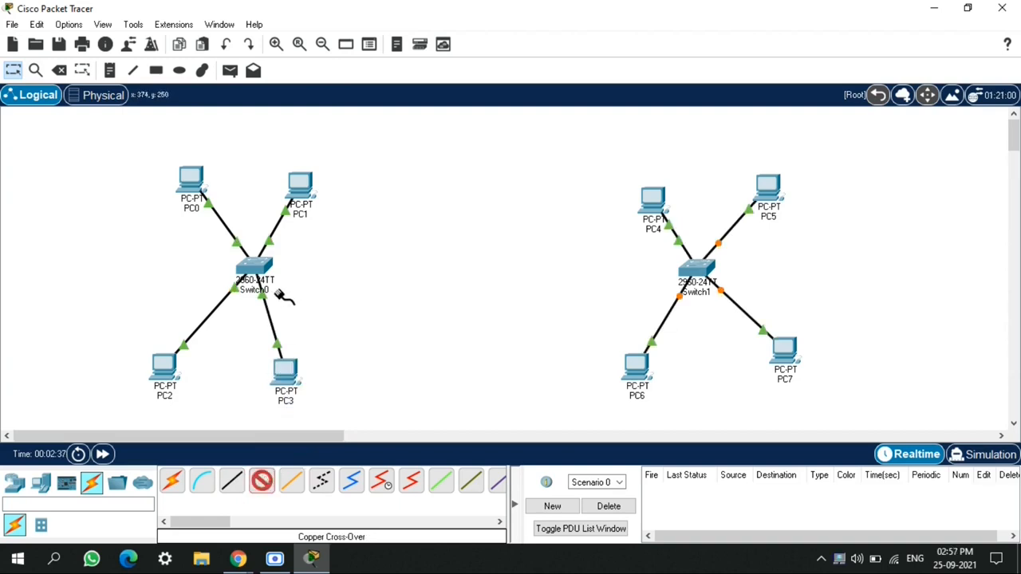
pyautogui.click(256, 268)
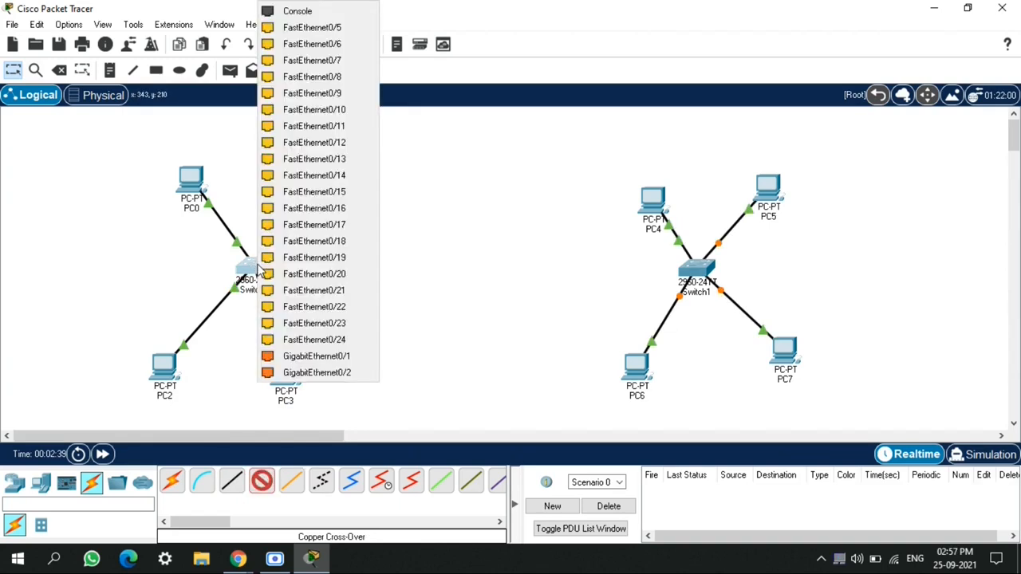
pyautogui.click(351, 28)
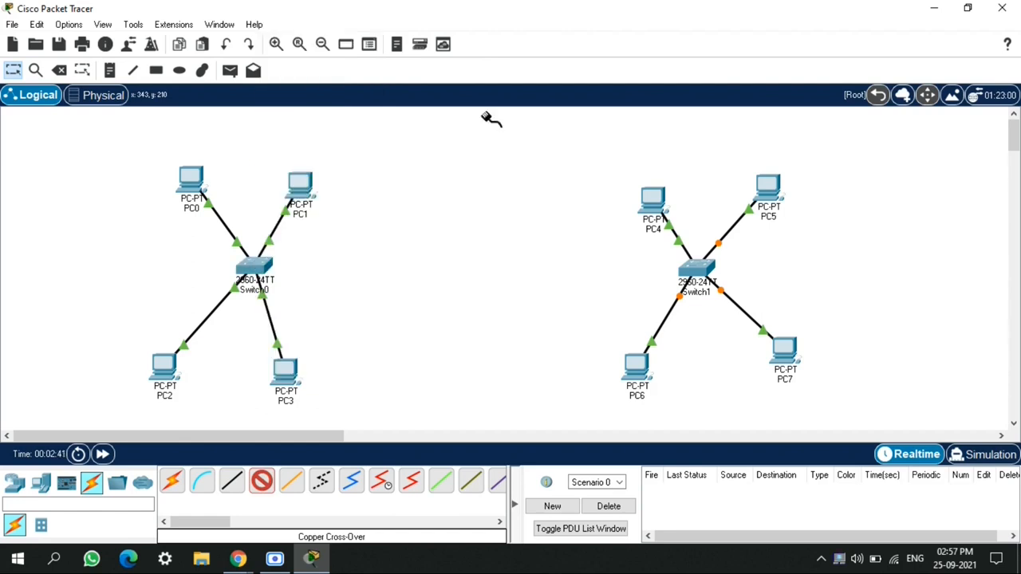
pyautogui.click(698, 272)
pyautogui.click(732, 31)
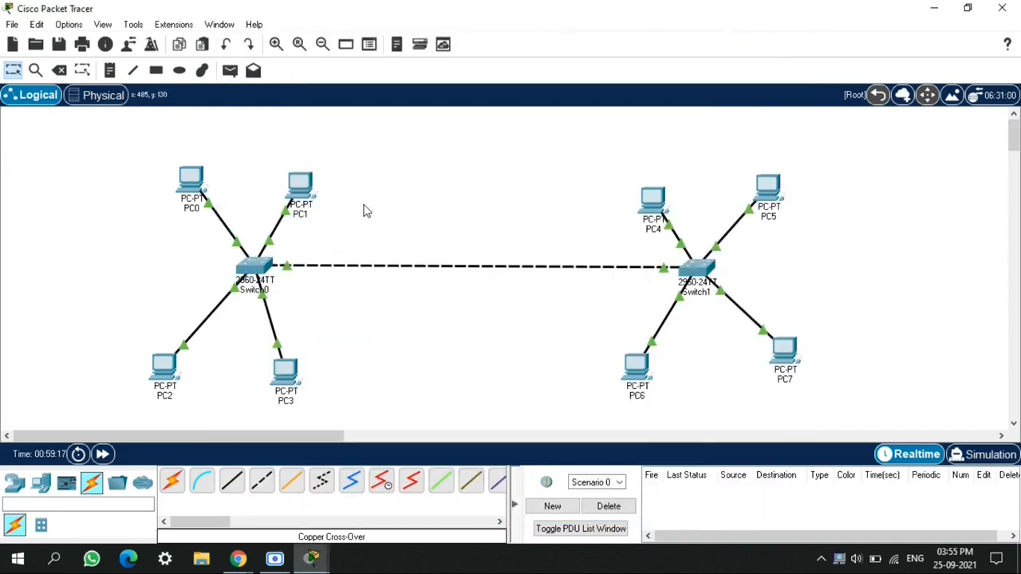
# Rename PC0 as PC11
pyautogui.click(192, 209)
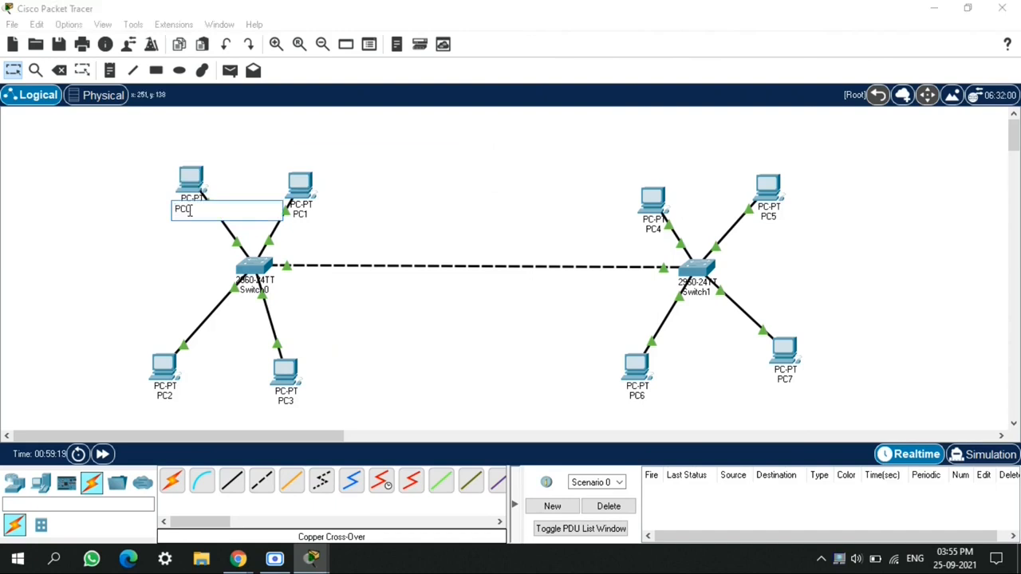
pyautogui.click(197, 210)
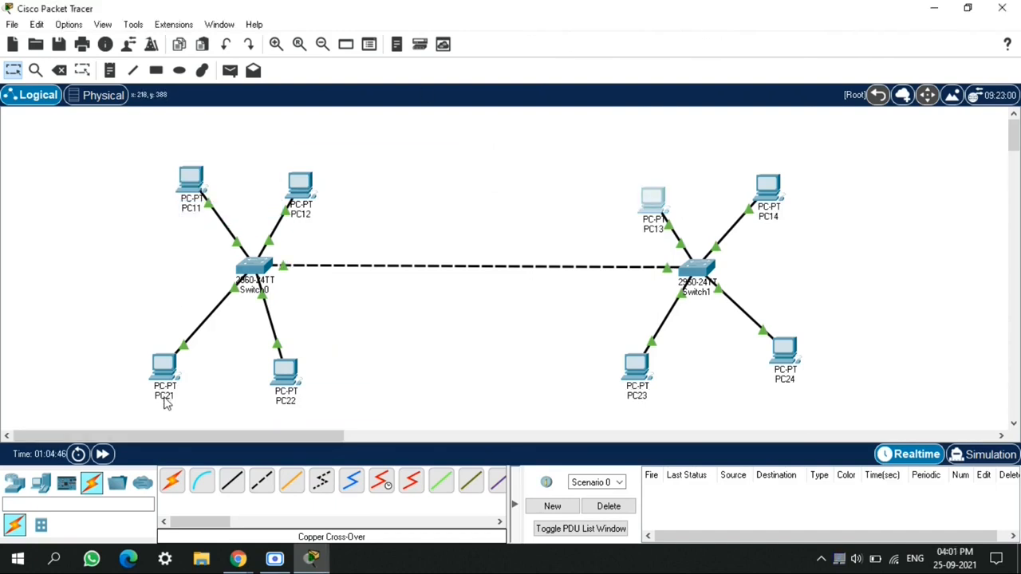
# Change PC21's static IPv4 address to one in the 192.168.20 network
pyautogui.moveTo(166, 397)
pyautogui.click(164, 365)
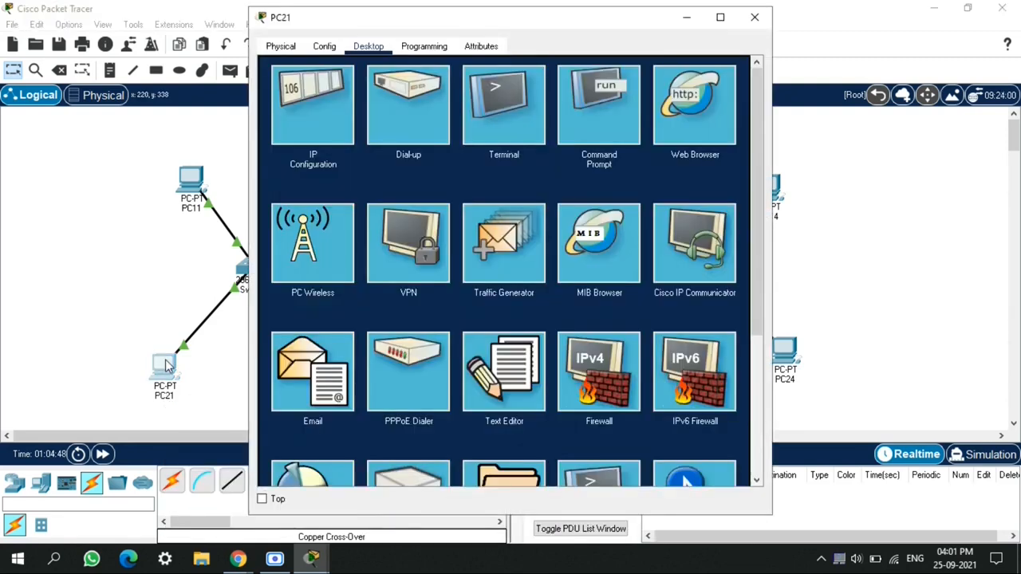
pyautogui.click(286, 116)
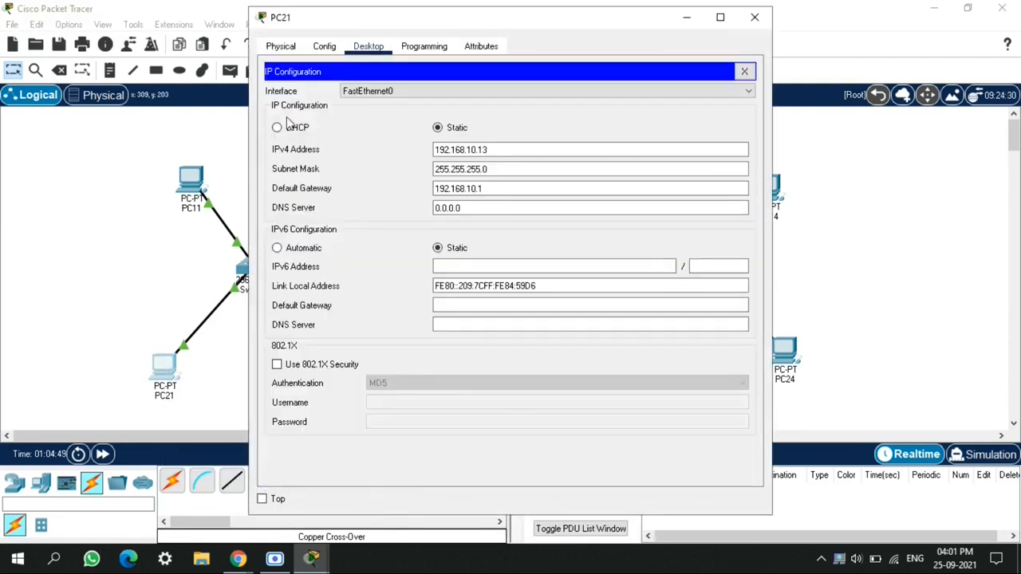
pyautogui.click(515, 154)
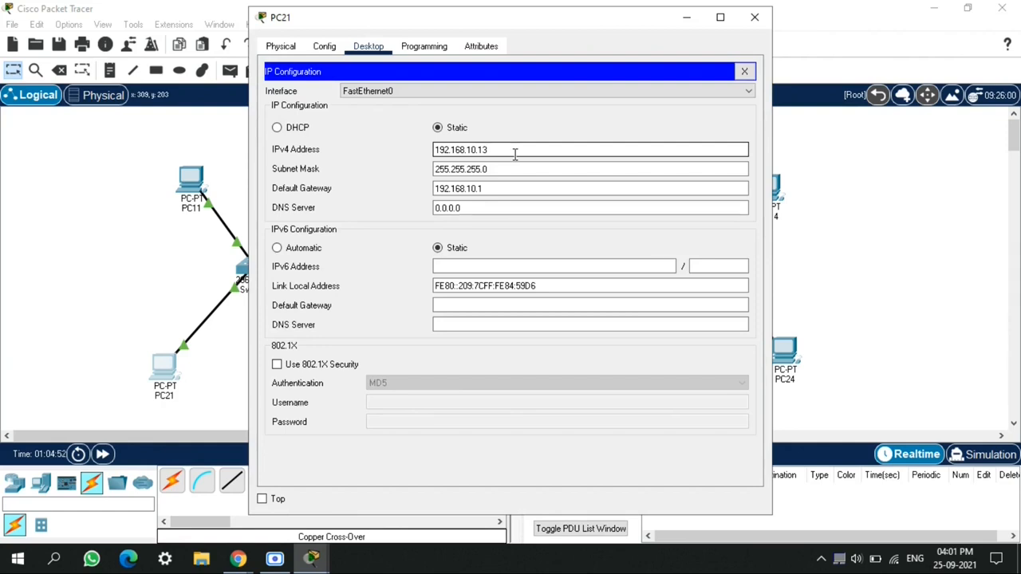
pyautogui.press('BackSpace')
pyautogui.press('BackSpace')
pyautogui.press('BackSpace')
pyautogui.press('BackSpace')
pyautogui.press('BackSpace')
pyautogui.write('20')
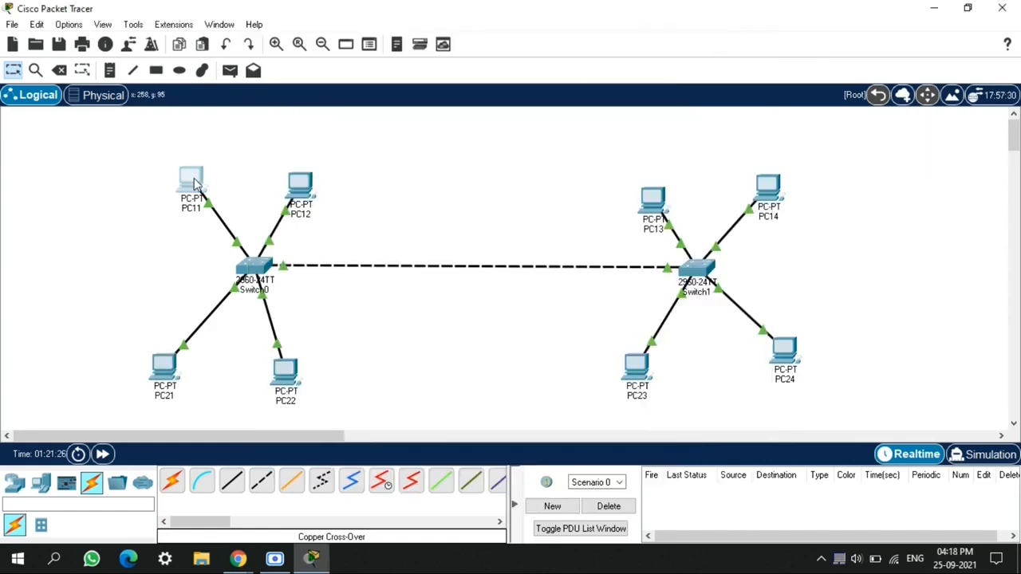
# Open PC11's command prompt and ping 192.168.10.12 and 192.168.20.21
pyautogui.click(195, 184)
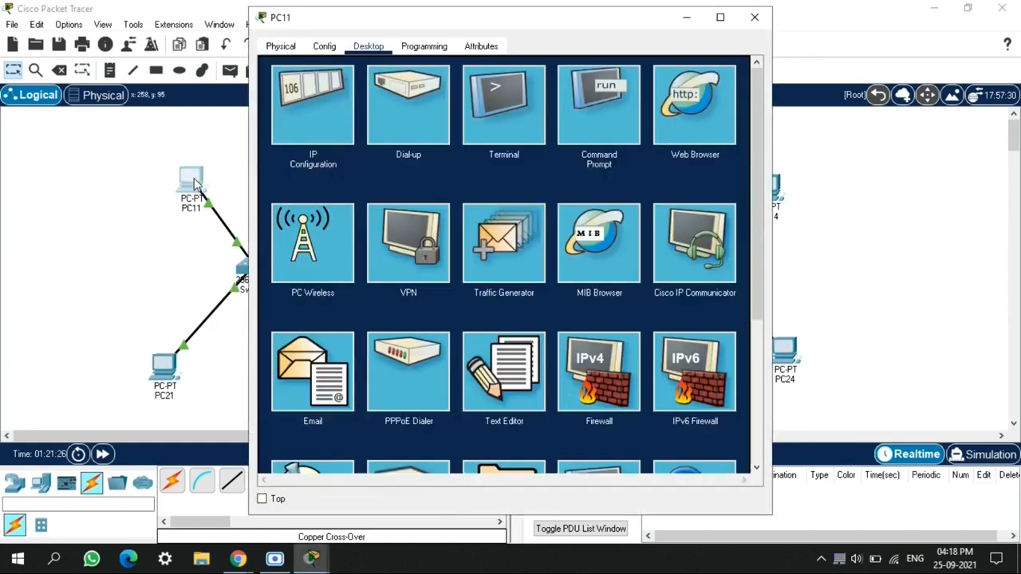
pyautogui.click(608, 112)
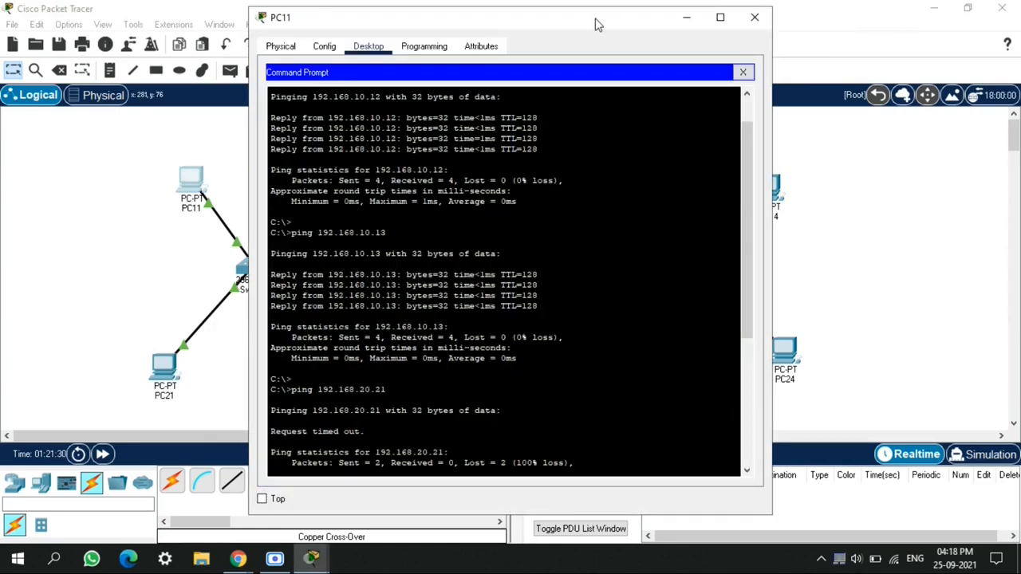
pyautogui.moveTo(595, 19); pyautogui.dragTo(686, 27)
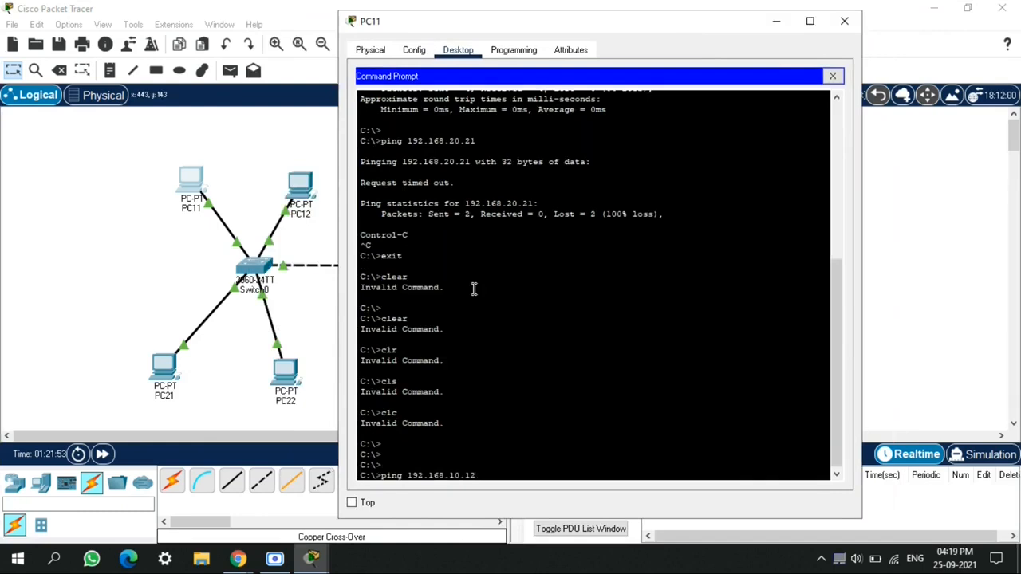
pyautogui.press('Return')
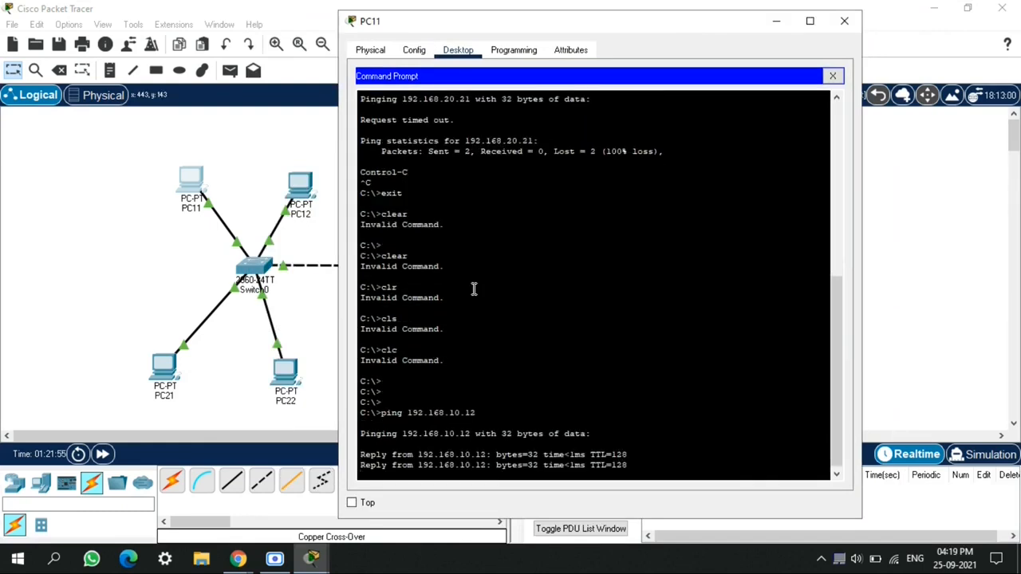
pyautogui.write('21')
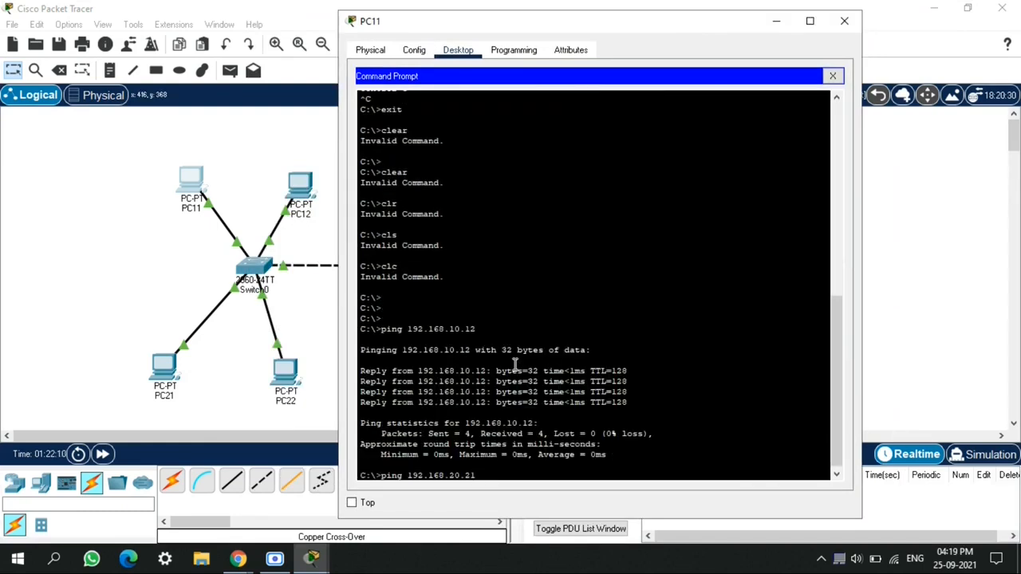
pyautogui.press('Return')
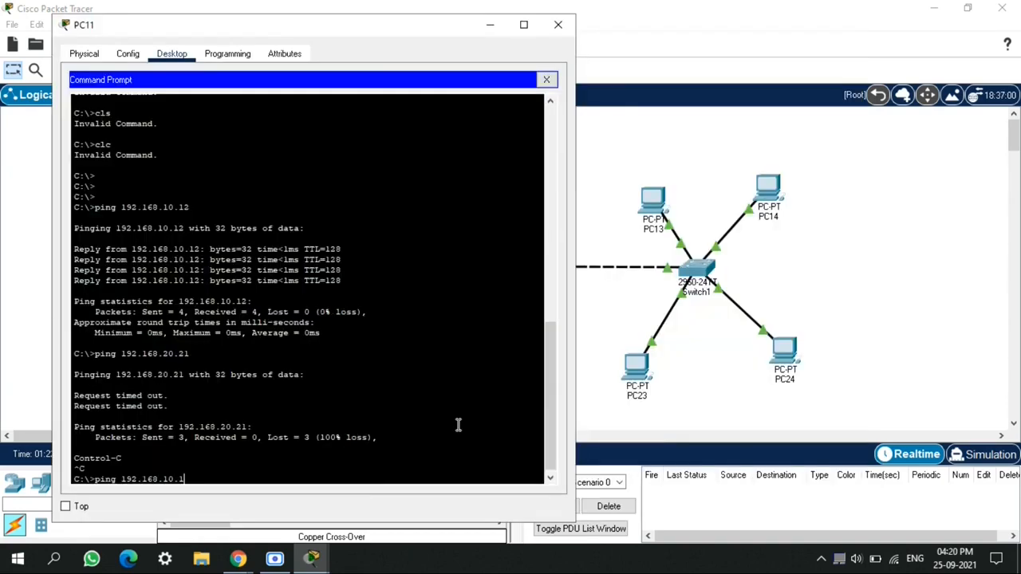
# Ping 192.168.10.14, 192.168.10.13 and 192.168.20.23 from PC11
pyautogui.press('Return')
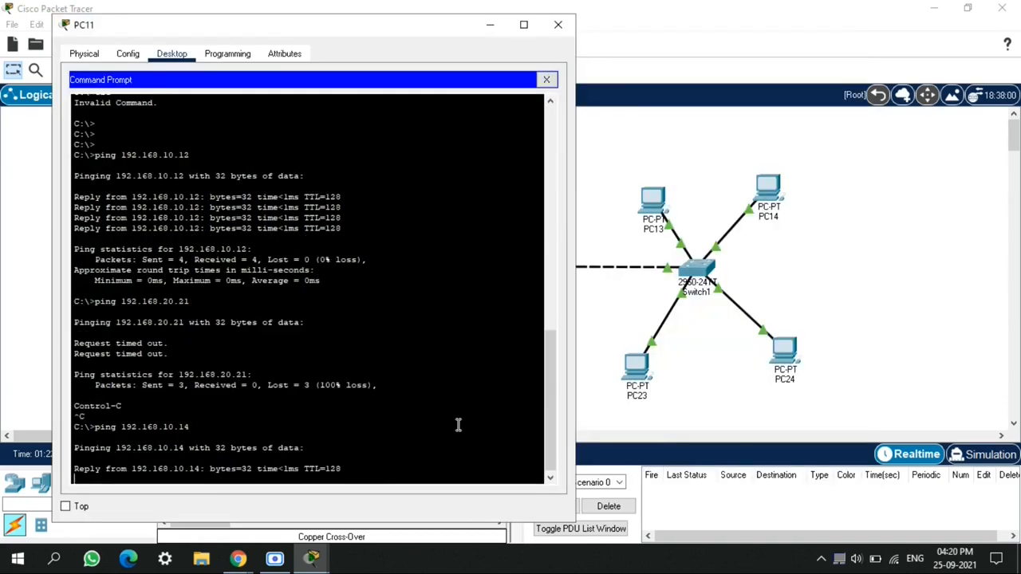
pyautogui.write('ping 192.168.10.1')
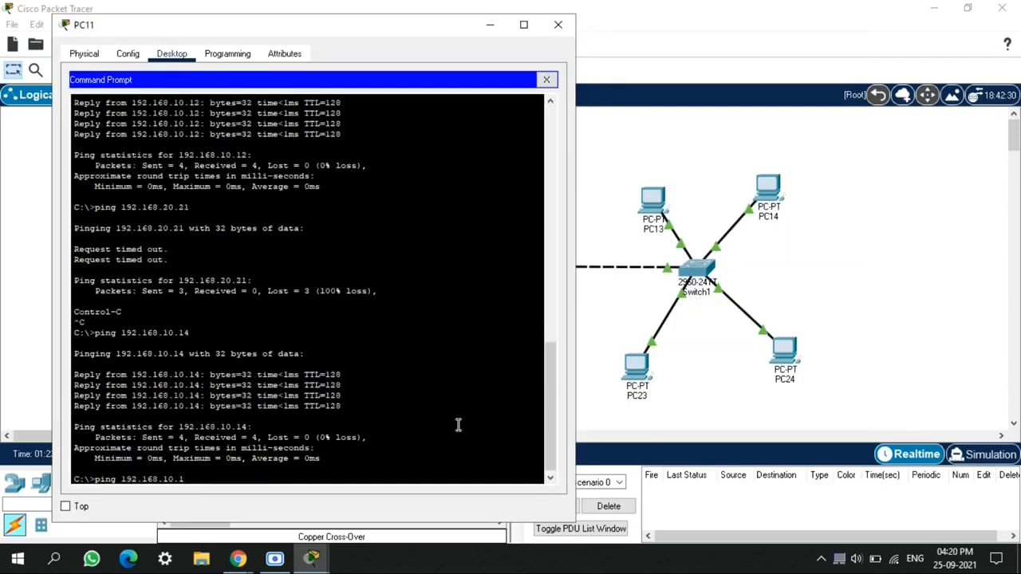
pyautogui.write('3')
pyautogui.press('Return')
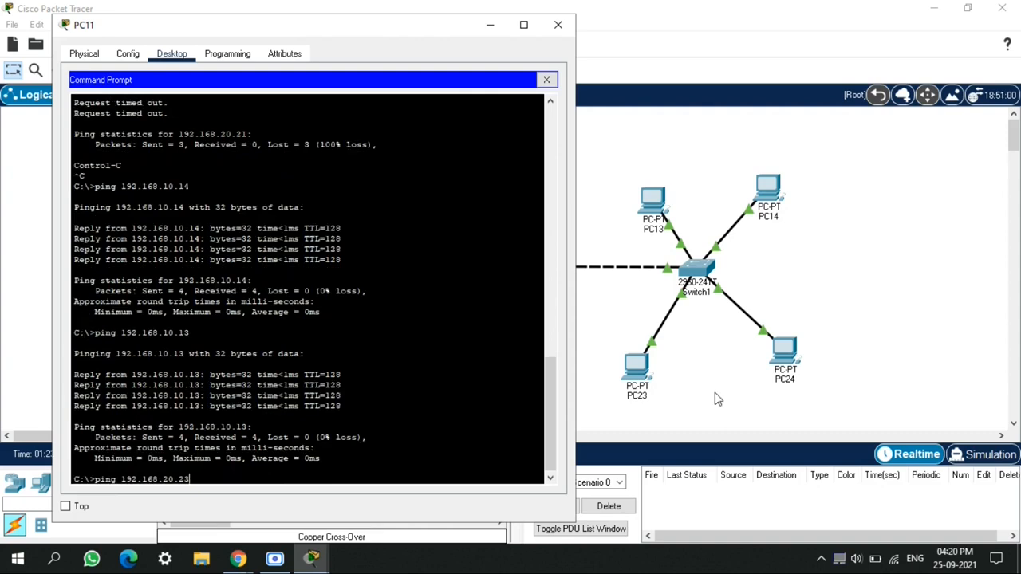
pyautogui.press('Return')
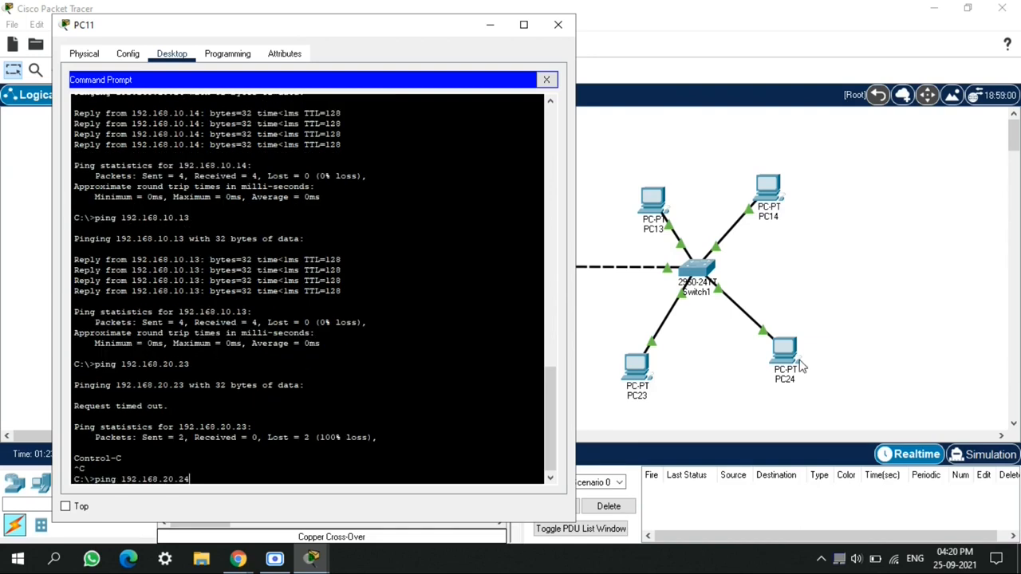
pyautogui.press('Return')
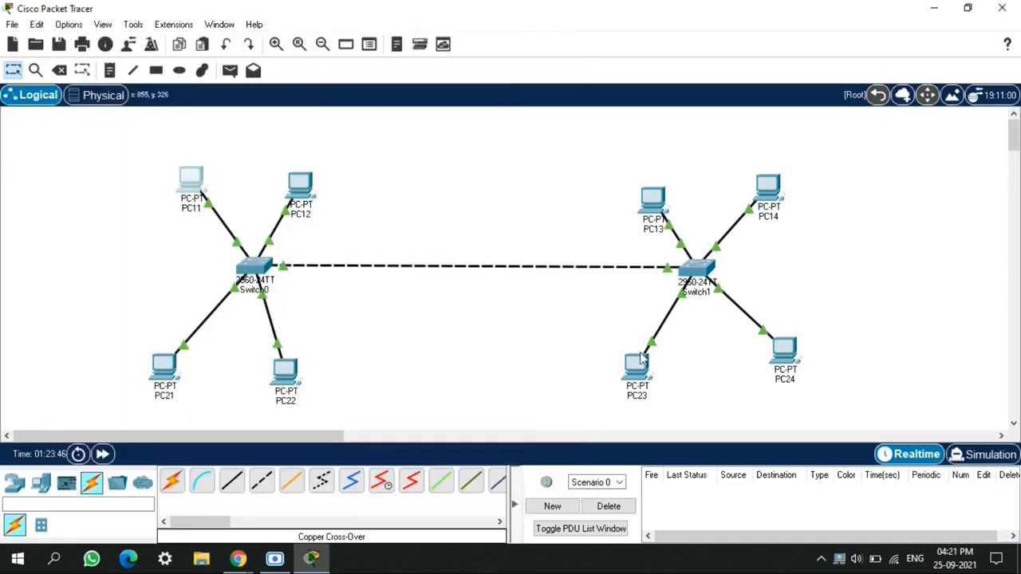
# Open PC23's command prompt and ping 192.168.20.24
pyautogui.click(638, 366)
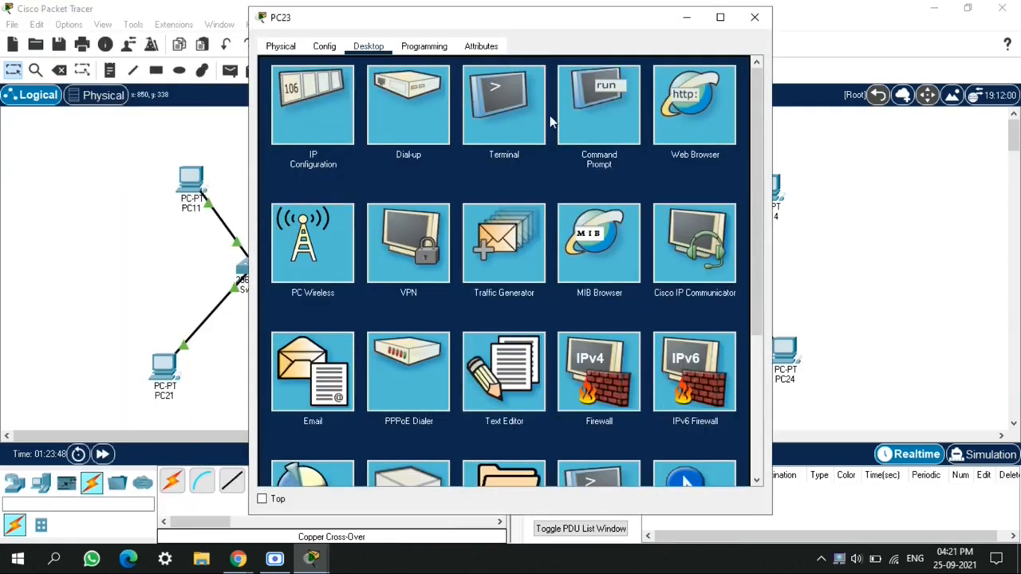
pyautogui.click(618, 132)
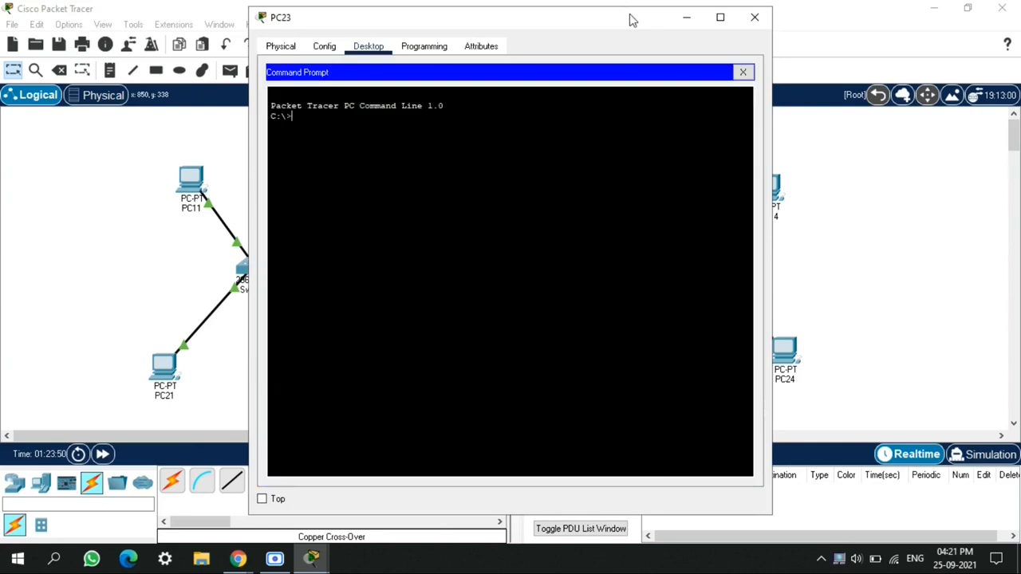
pyautogui.moveTo(634, 18); pyautogui.dragTo(424, 22)
pyautogui.write('ping 192.168.20.24')
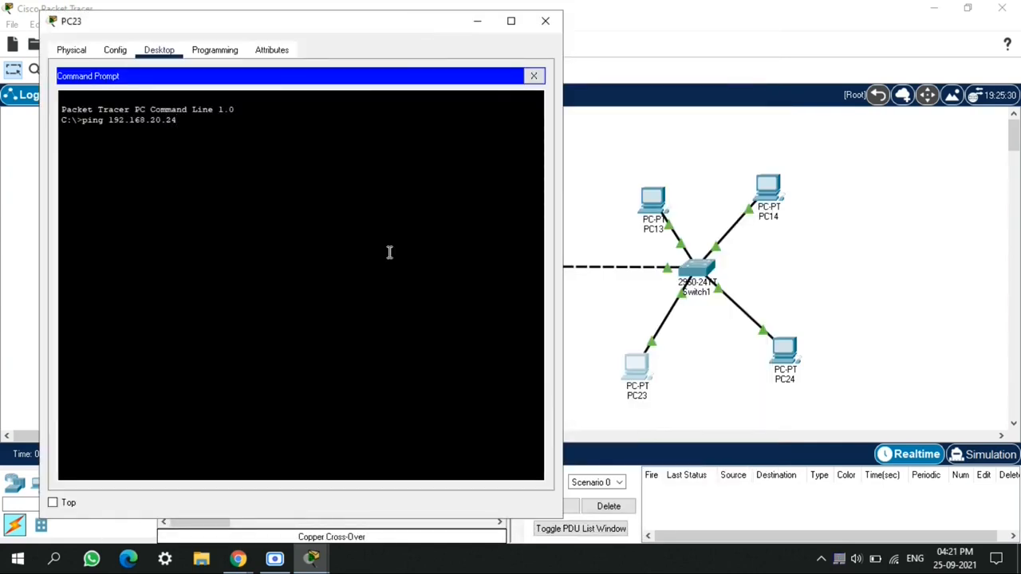
pyautogui.press('Return')
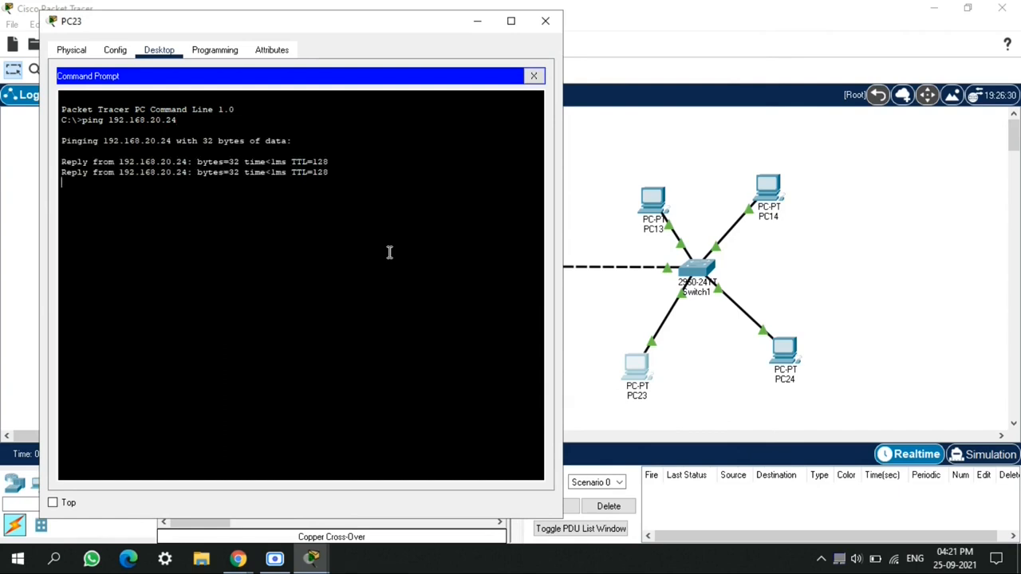
# Ping 192.168.10.14 from PC23's command prompt
pyautogui.write('ping 192.168.10.1')
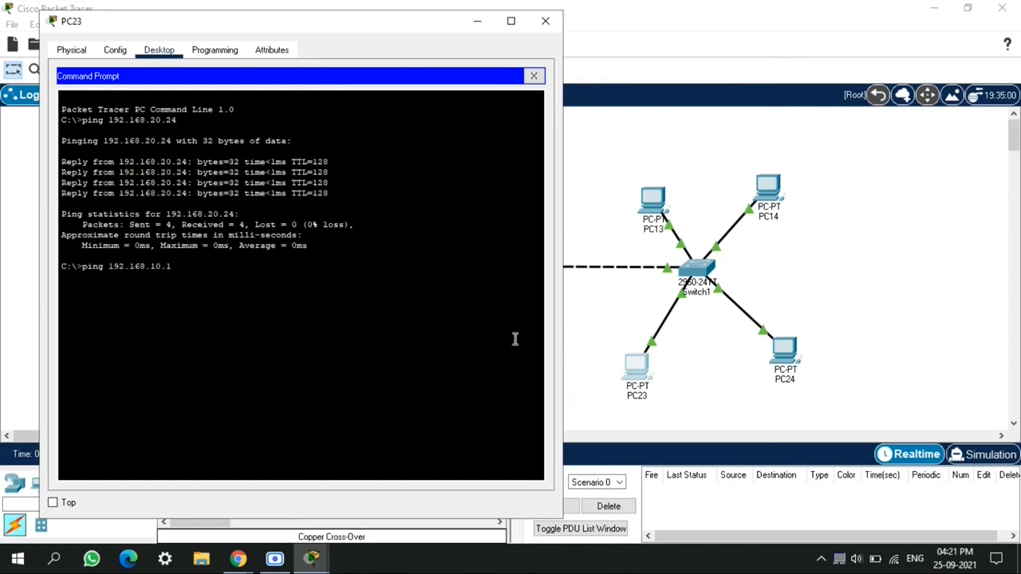
pyautogui.write('4')
pyautogui.press('Return')
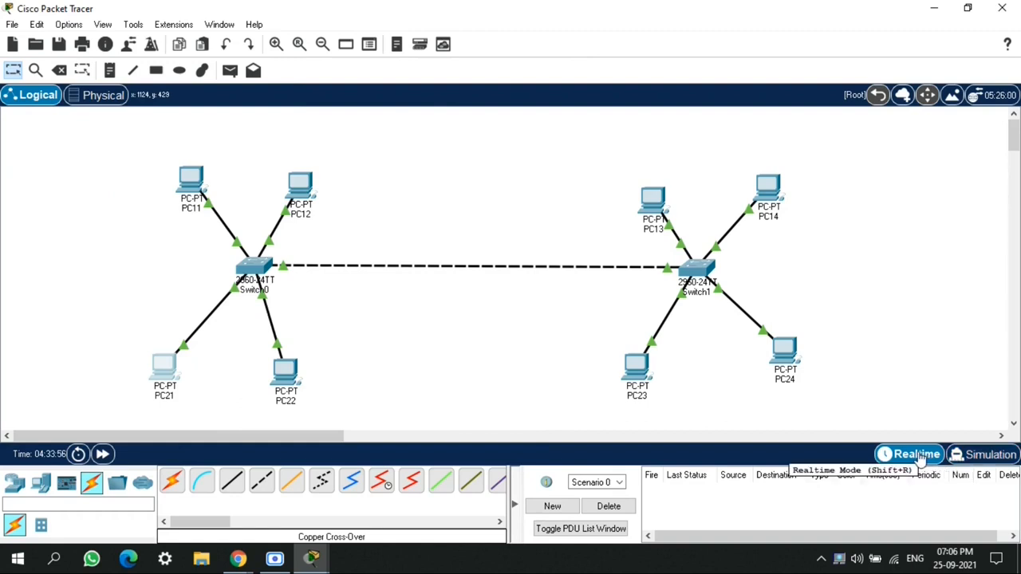
# Switch to Simulation mode with the event list hidden and step PC21's packet forward through the network and back
pyautogui.click(974, 461)
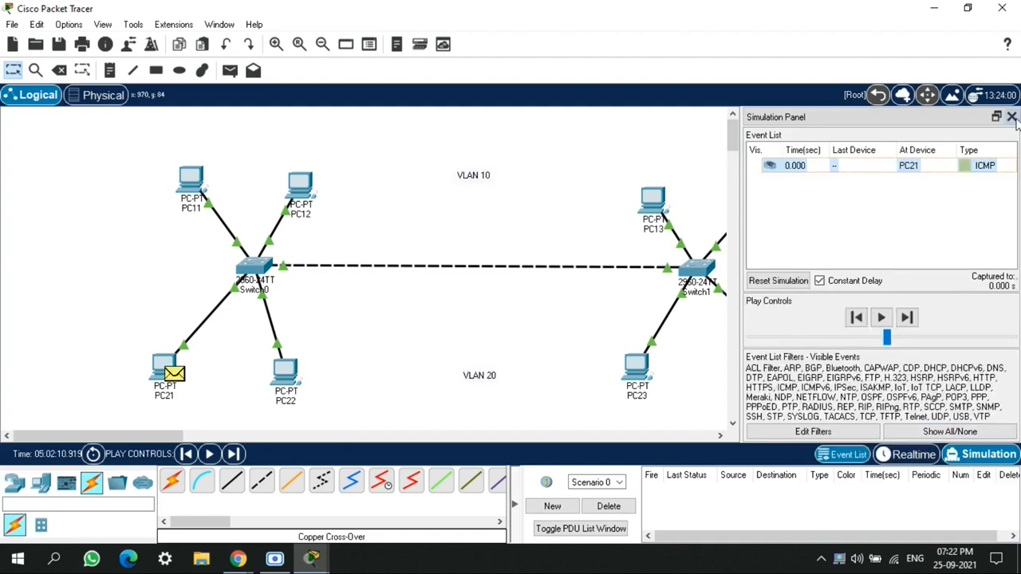
pyautogui.click(843, 454)
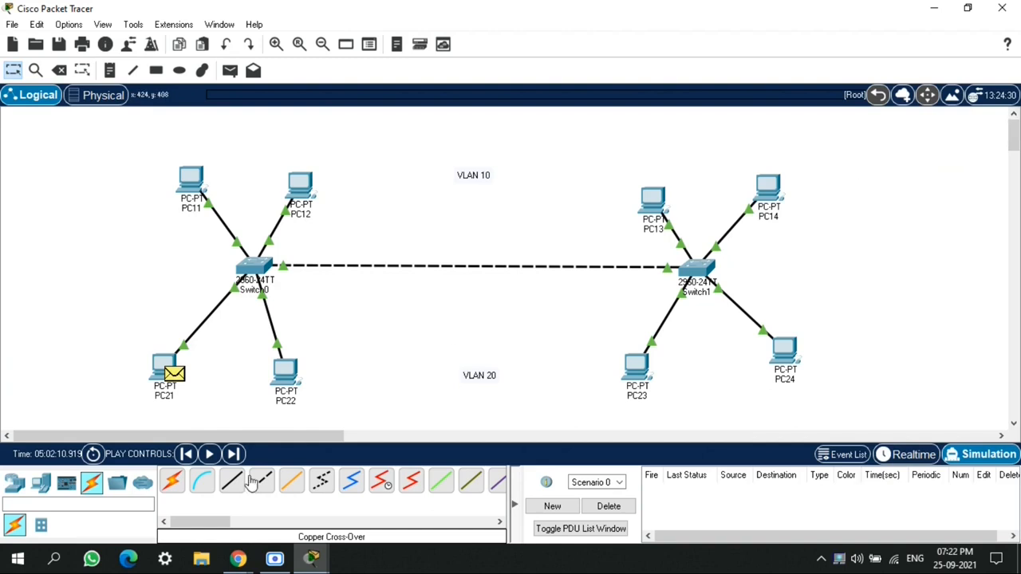
pyautogui.click(234, 454)
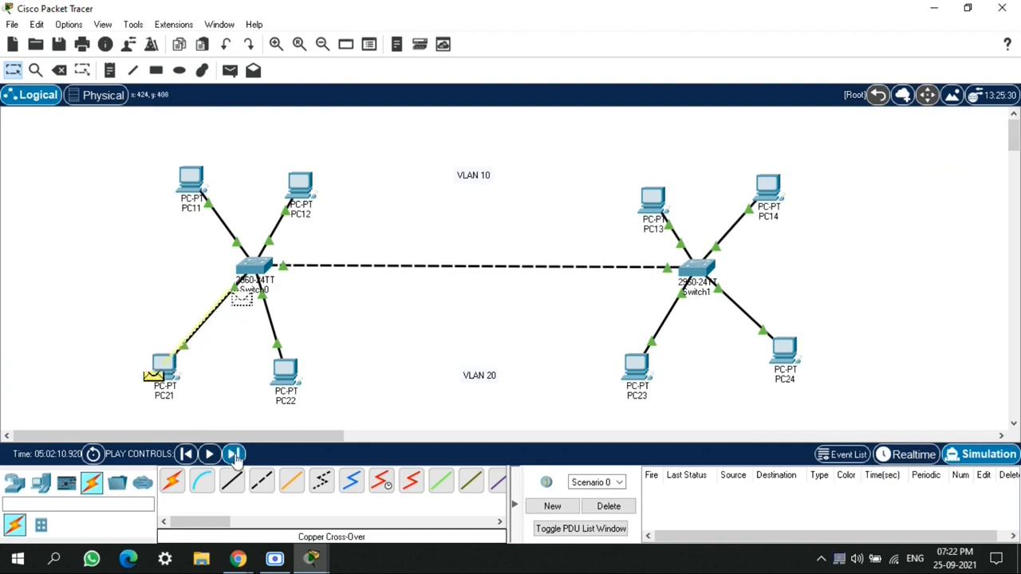
pyautogui.click(233, 454)
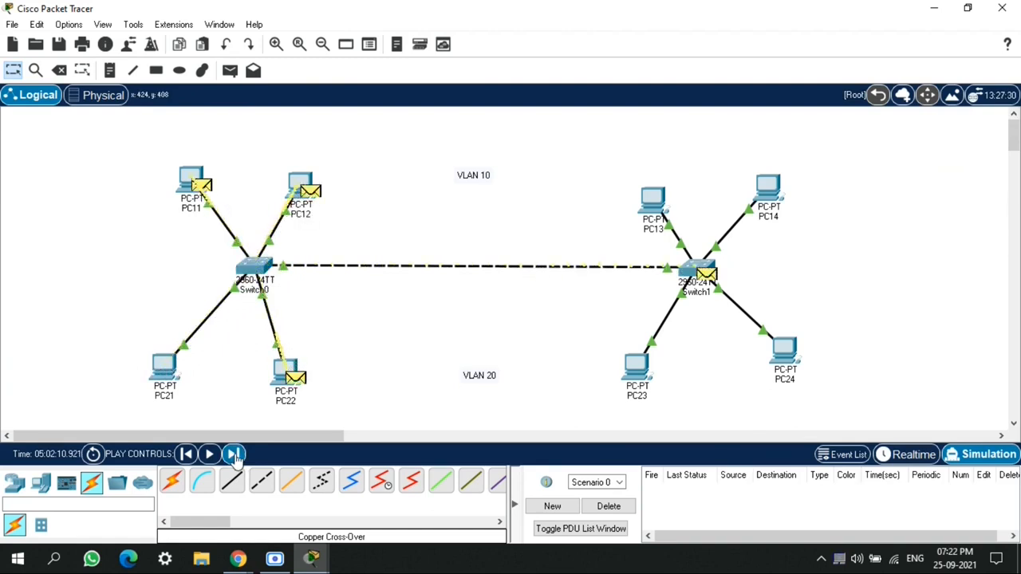
pyautogui.click(234, 454)
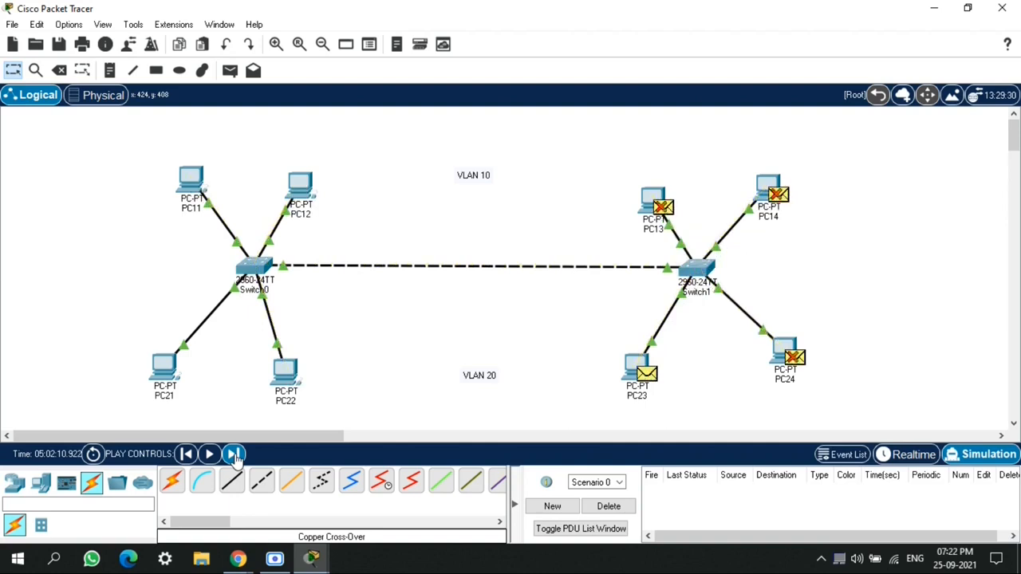
pyautogui.click(234, 454)
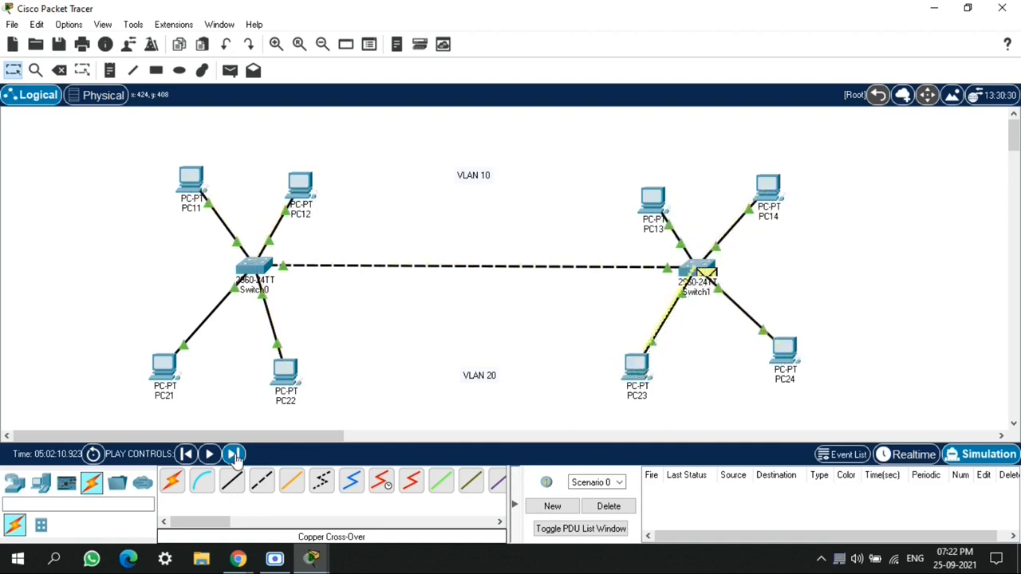
pyautogui.click(234, 455)
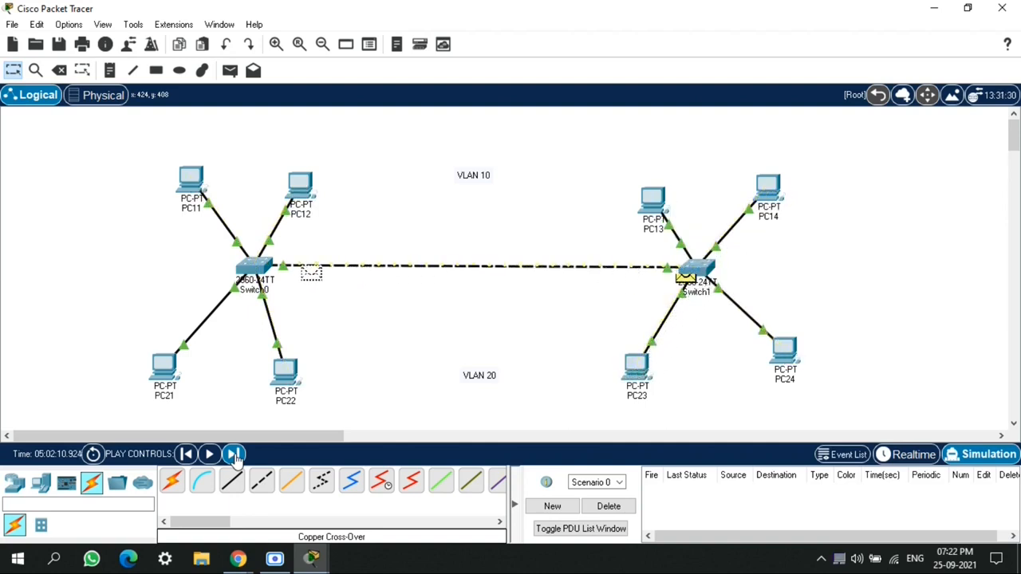
pyautogui.click(234, 453)
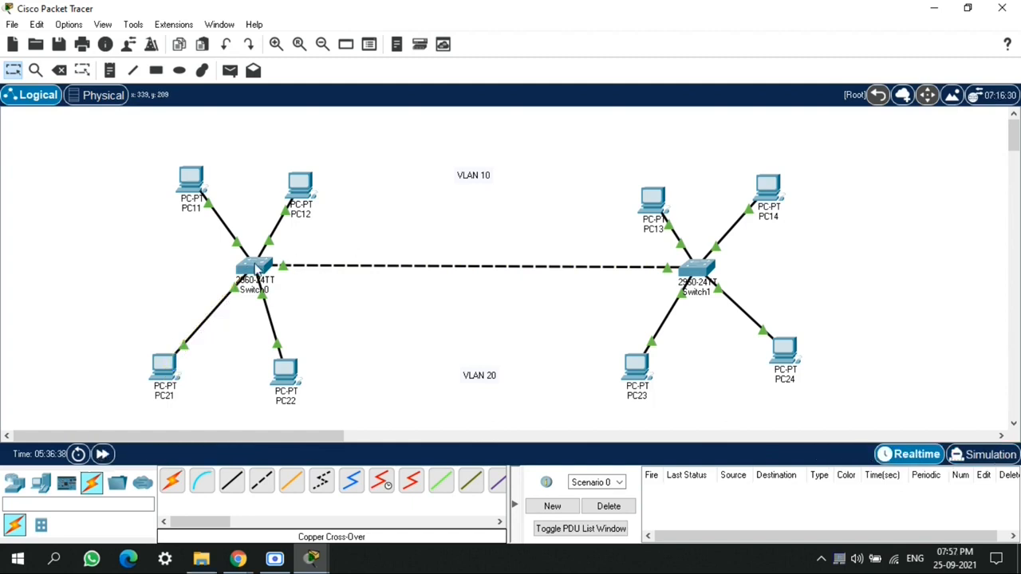
# Open Switch0's command line and enter global configuration mode
pyautogui.click(255, 270)
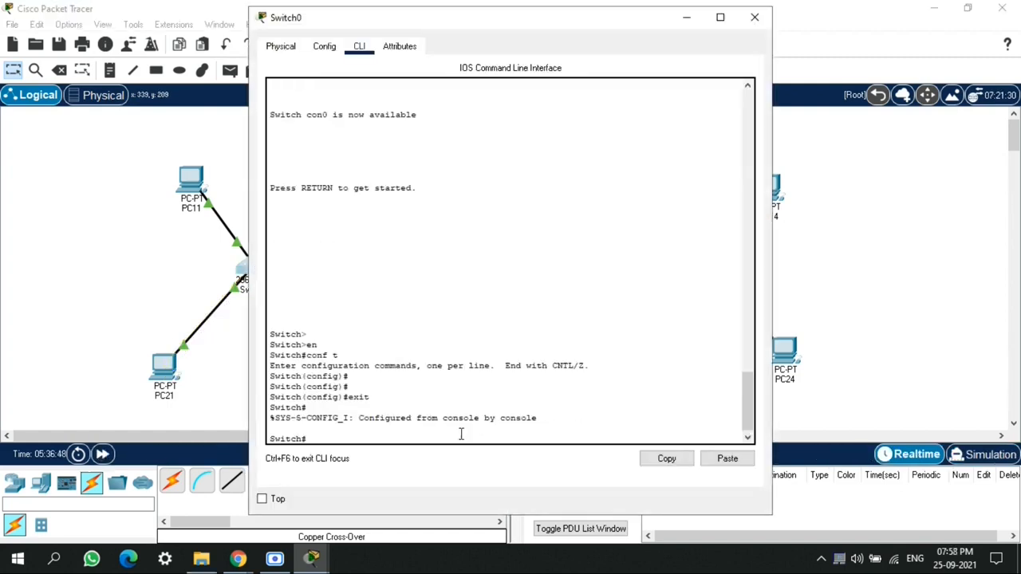
pyautogui.write('en')
pyautogui.press('Return')
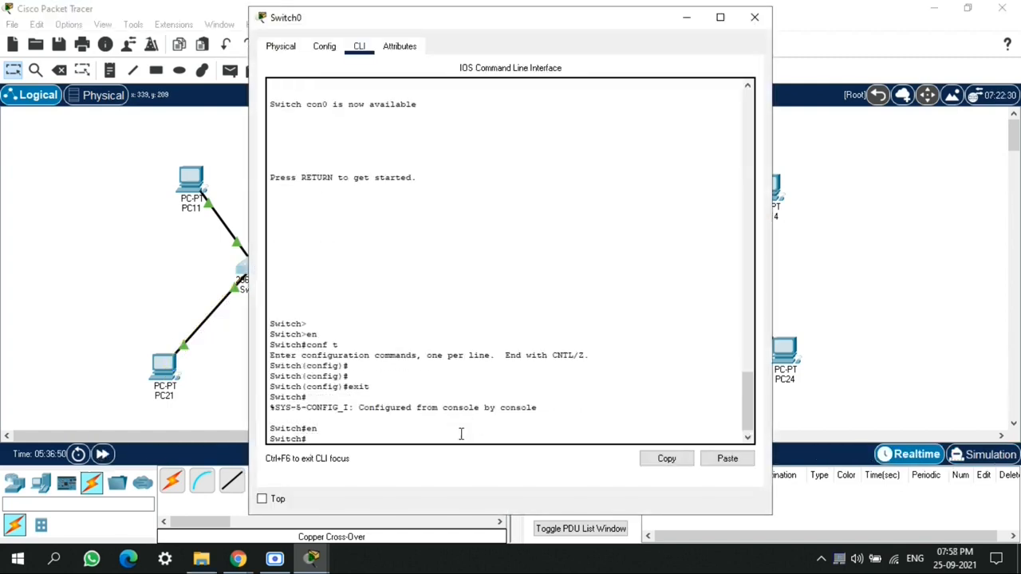
pyautogui.write('conf t')
pyautogui.press('Return')
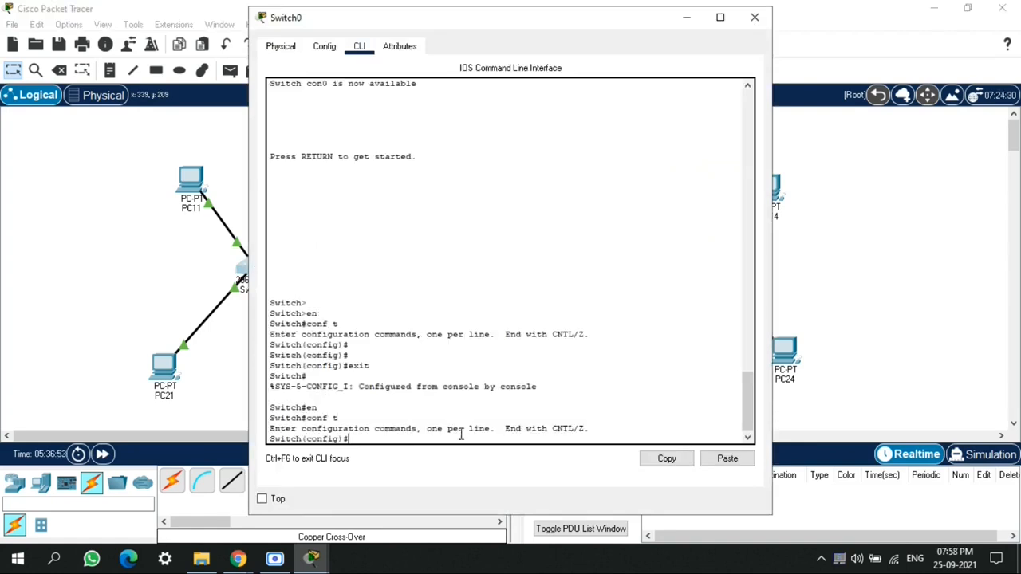
pyautogui.press('Return')
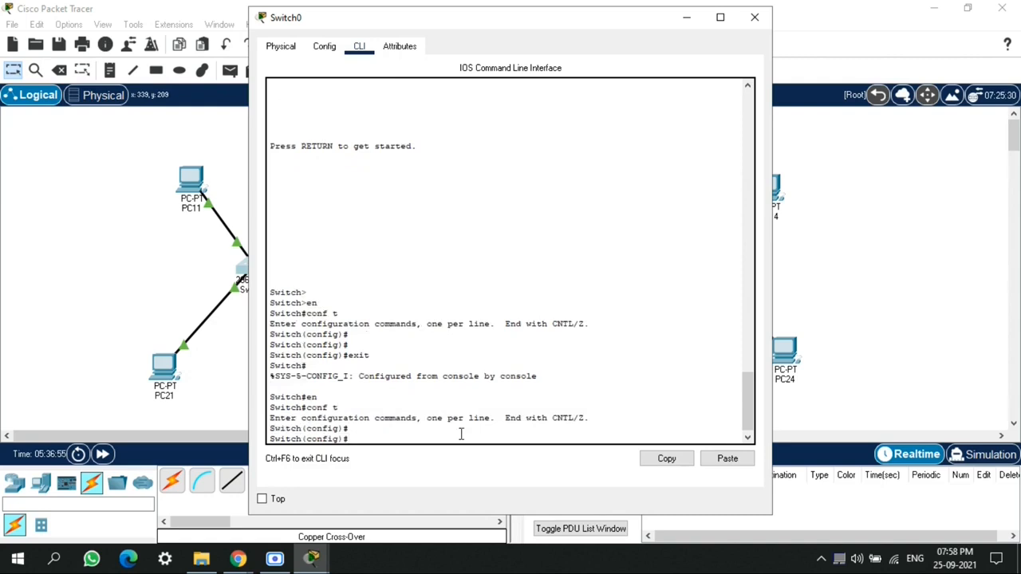
# Create VLAN 10 on Switch0 and name it vlan_10
pyautogui.write('vlan 10')
pyautogui.press('Return')
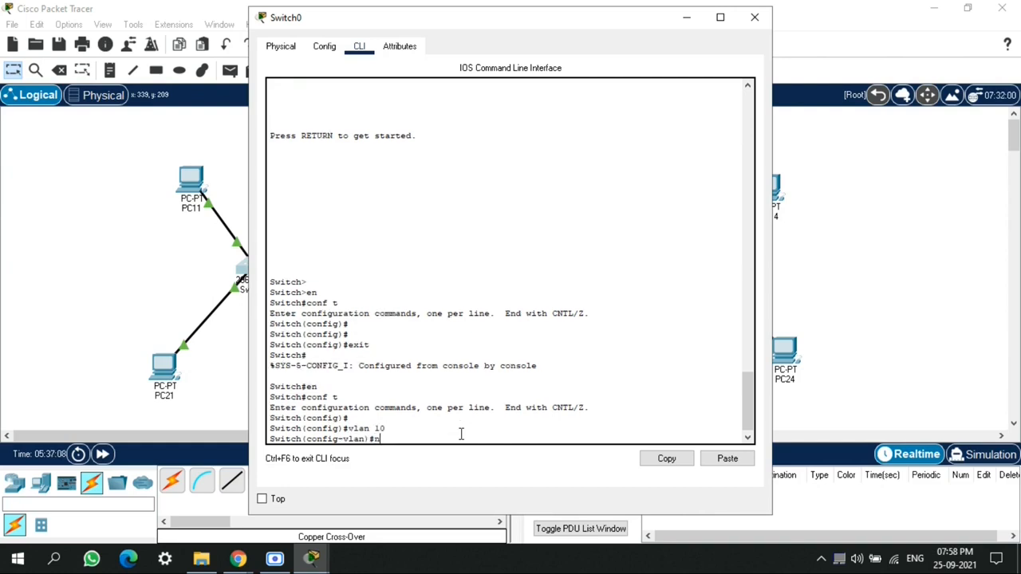
pyautogui.write('name vlan_10')
pyautogui.press('Return')
# Assign Switch0's interface fa0/1 to access VLAN 10
pyautogui.write('int')
pyautogui.press('Tab')
pyautogui.write('fa')
pyautogui.press('Tab')
pyautogui.write('0')
pyautogui.press('Tab')
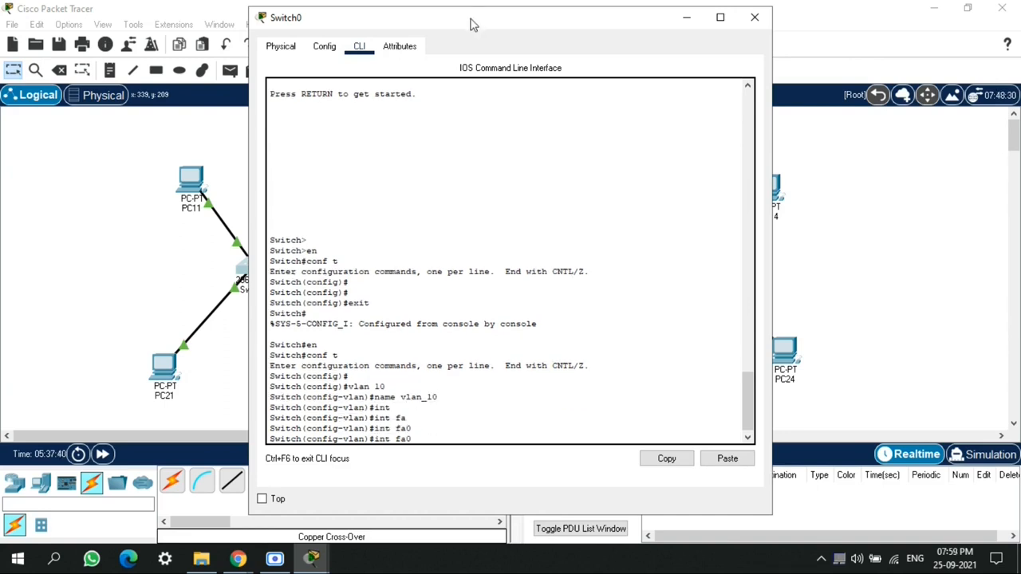
pyautogui.moveTo(473, 22); pyautogui.dragTo(654, 29)
pyautogui.write('/1')
pyautogui.press('Return')
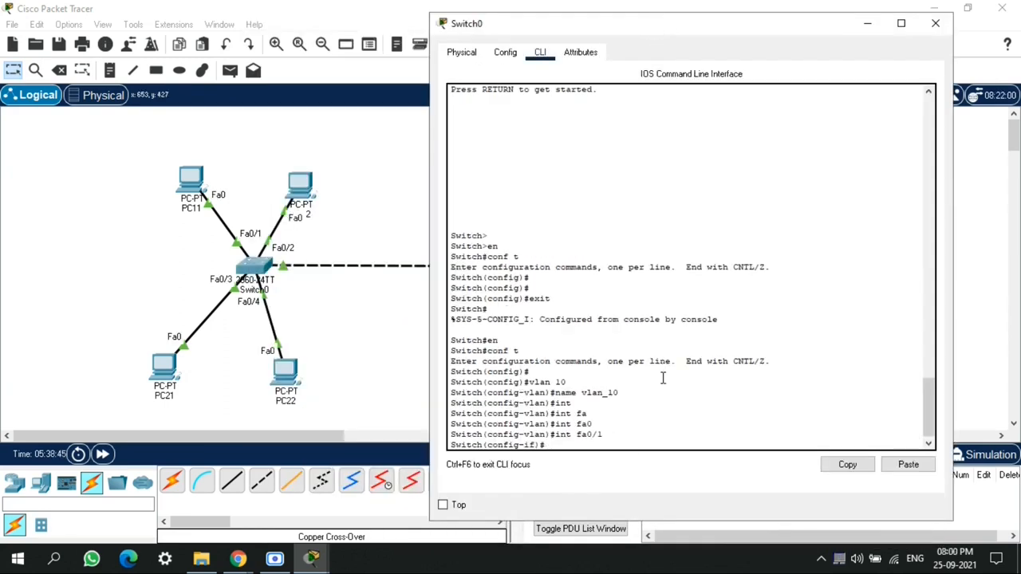
pyautogui.write('switchpo')
pyautogui.press('Tab')
pyautogui.write('acc')
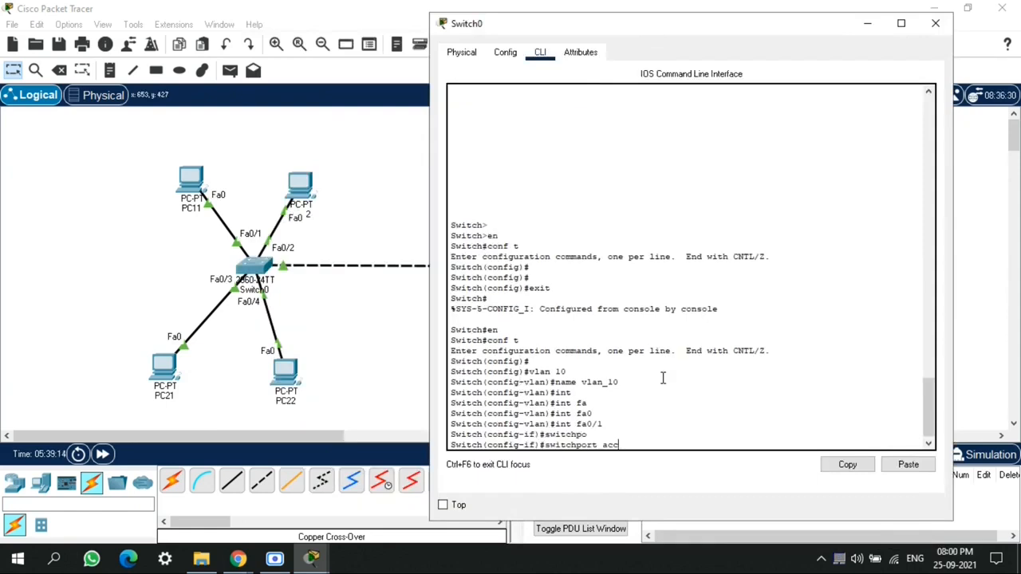
pyautogui.press('Tab')
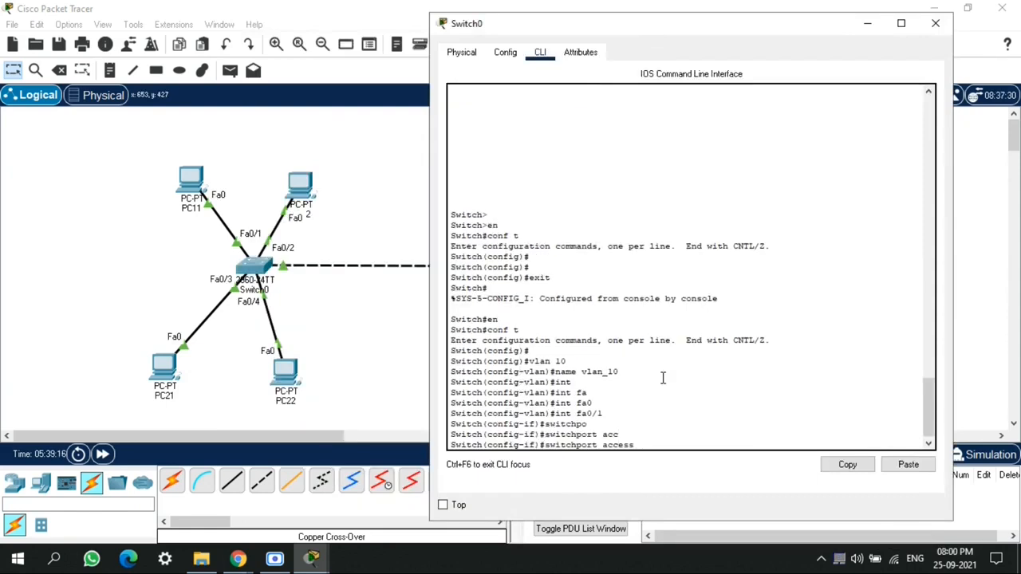
pyautogui.write('vla')
pyautogui.write('n 10')
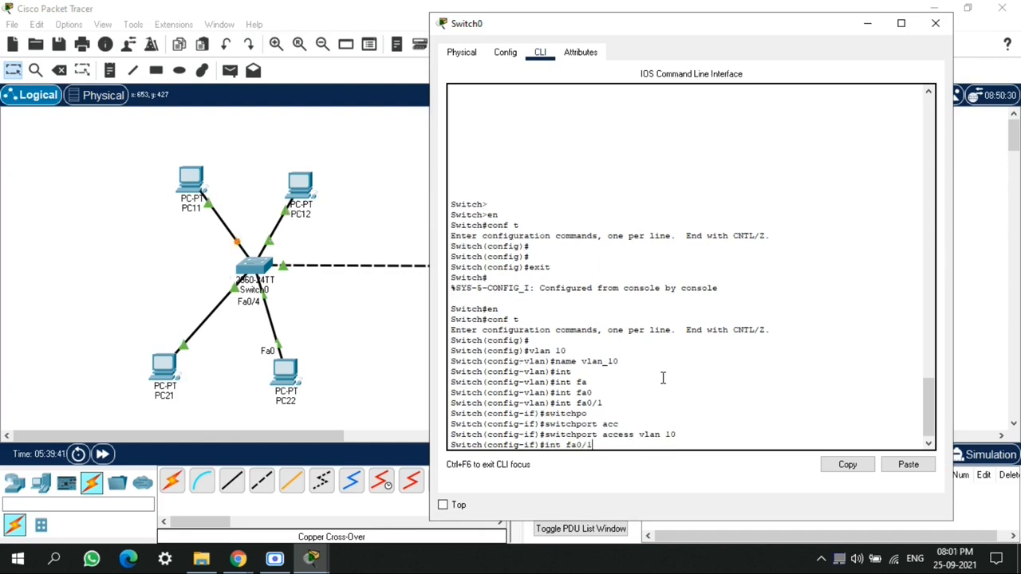
# Assign Switch0's interface fa0/2 to access VLAN 10 and leave configuration mode
pyautogui.press('BackSpace')
pyautogui.press('Return')
pyautogui.press('Up')
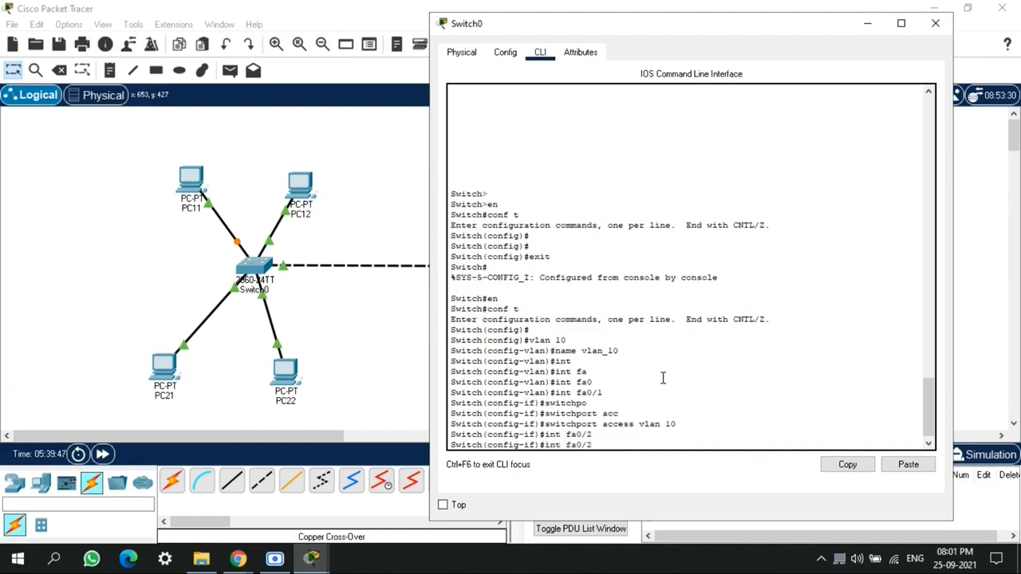
pyautogui.press('Up')
pyautogui.press('Return')
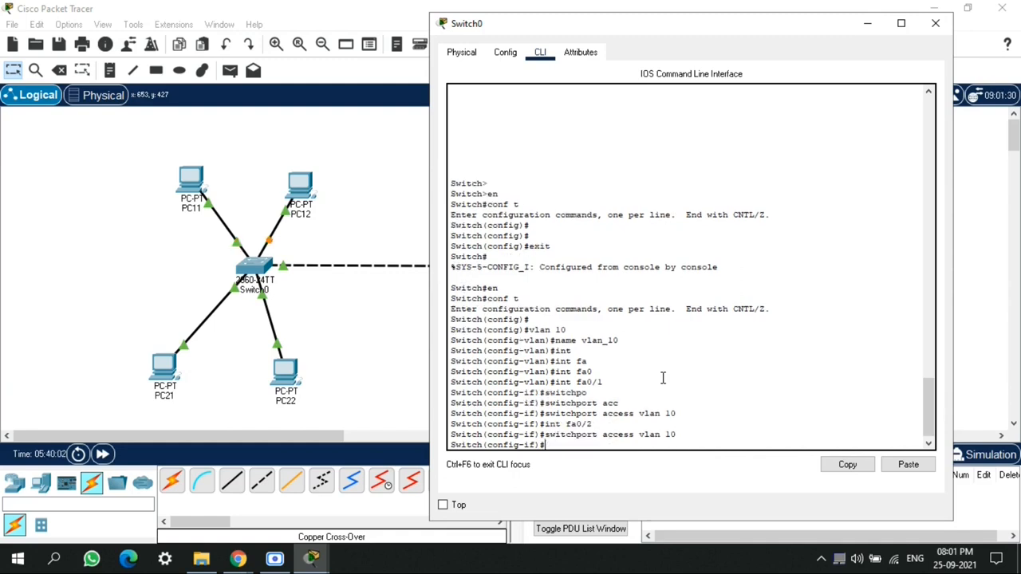
pyautogui.write('end')
pyautogui.press('Return')
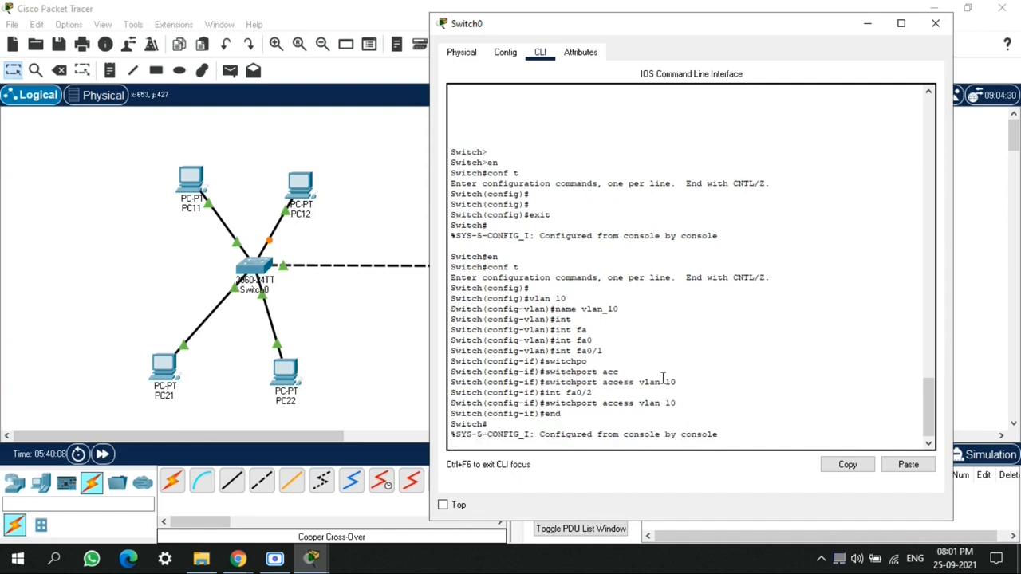
pyautogui.press('Return')
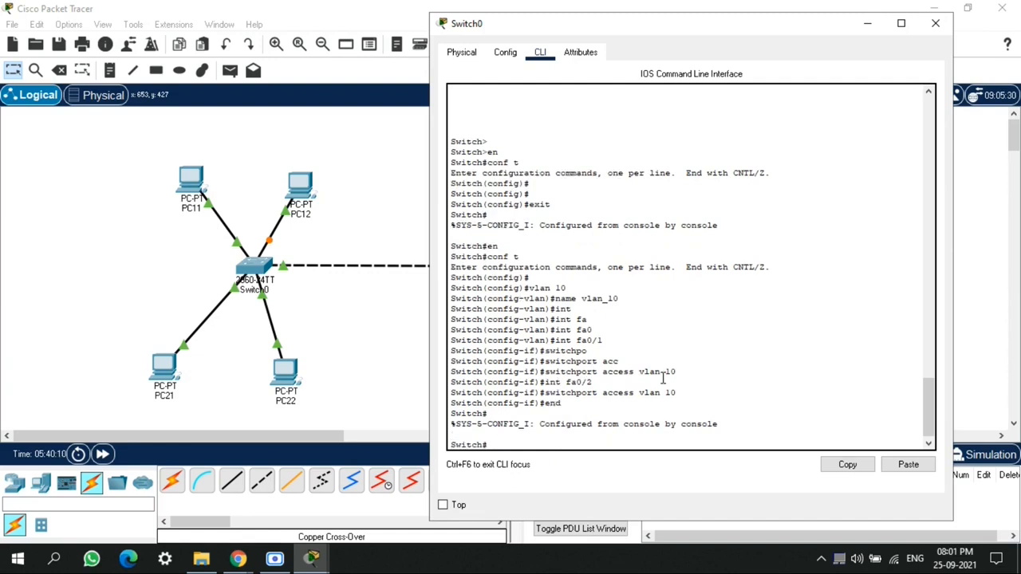
# Display Switch0's VLAN table and check the ports listed for vlan_10
pyautogui.write('show vlan')
pyautogui.press('Return')
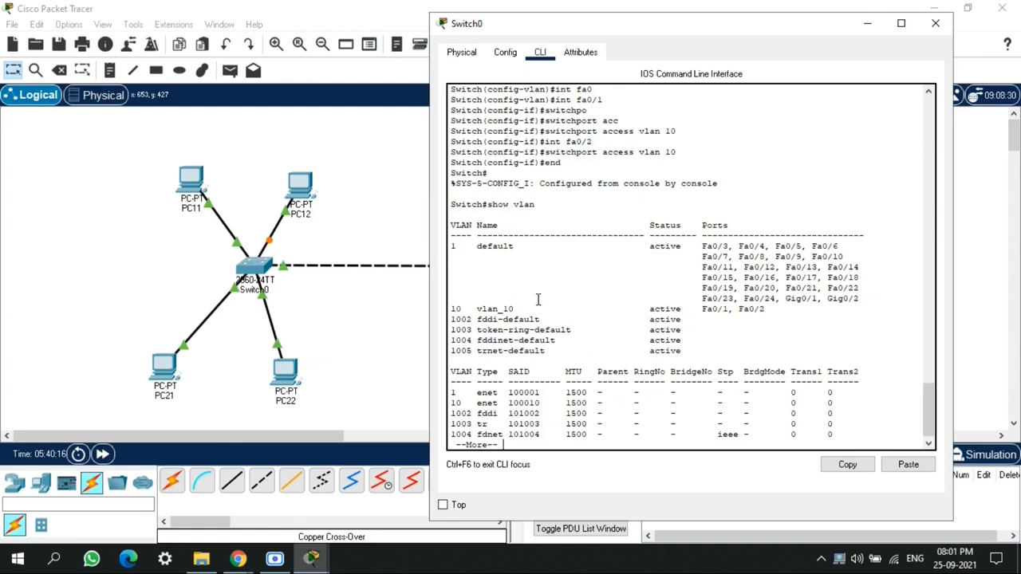
pyautogui.moveTo(451, 309); pyautogui.dragTo(771, 310)
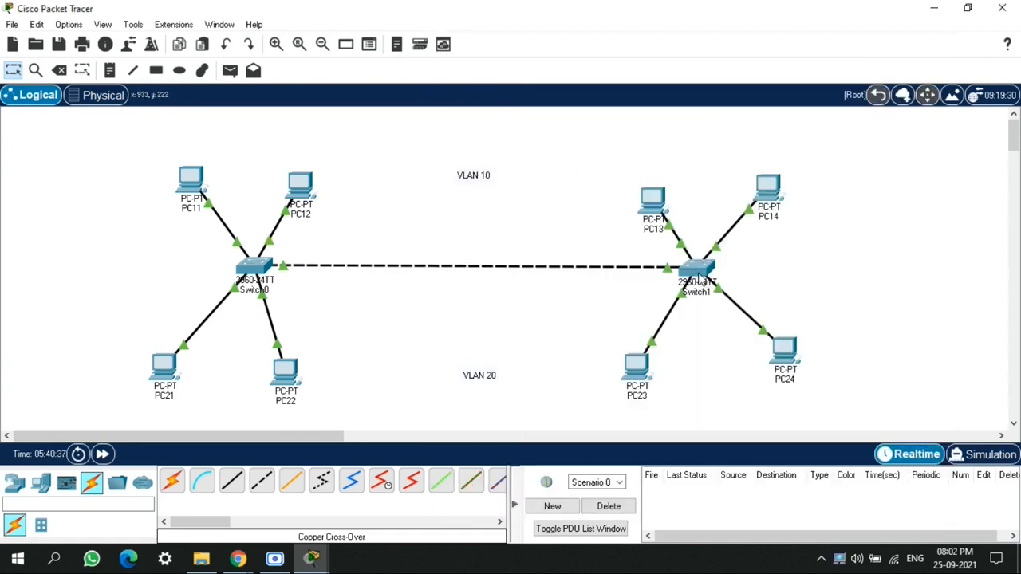
# Open Switch1's command line and enter global configuration mode
pyautogui.click(698, 271)
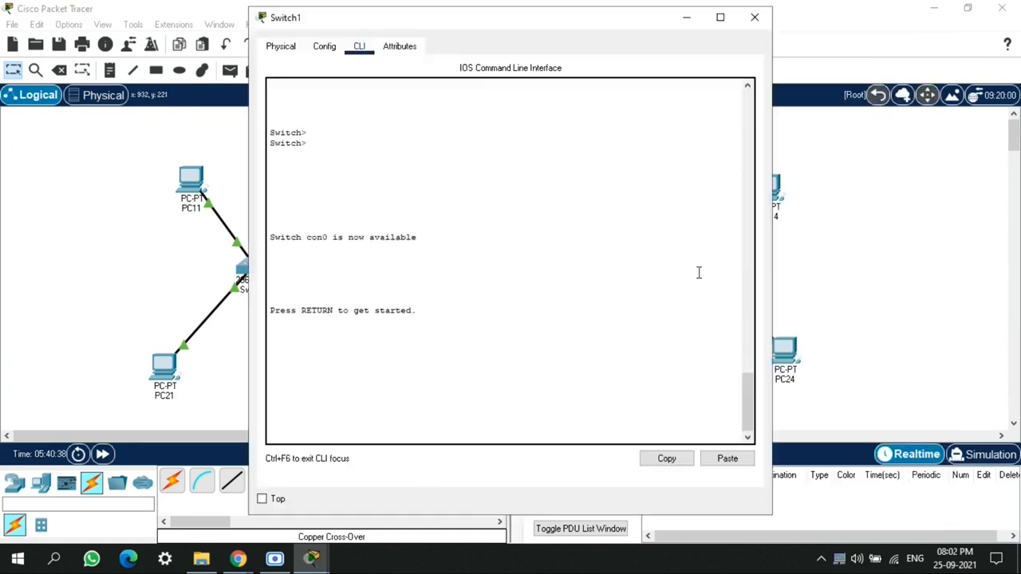
pyautogui.click(438, 372)
pyautogui.press('Return')
pyautogui.write('en')
pyautogui.press('Return')
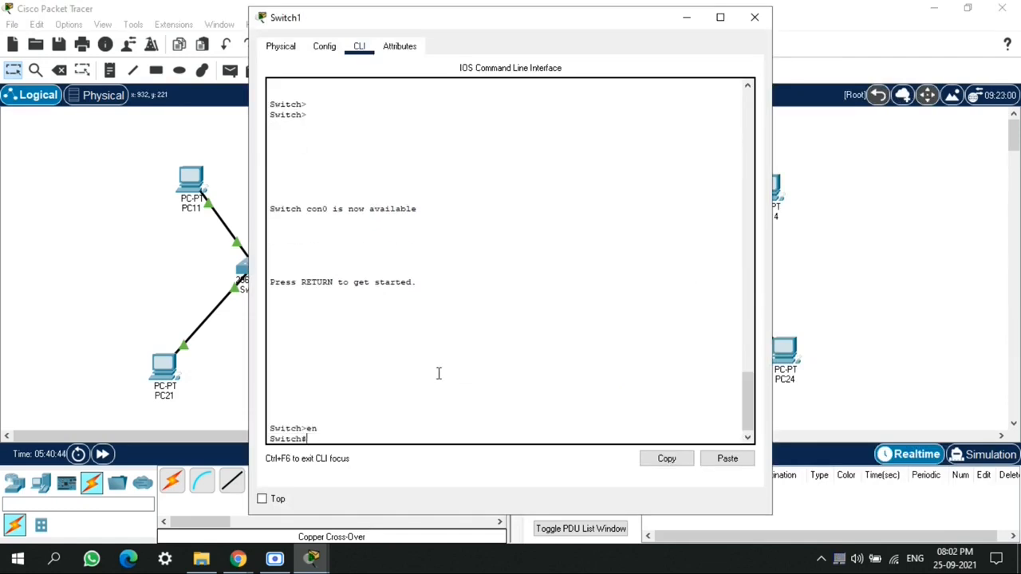
pyautogui.write('conf t')
pyautogui.press('Return')
# Create VLAN 10 on Switch1
pyautogui.write('vlan')
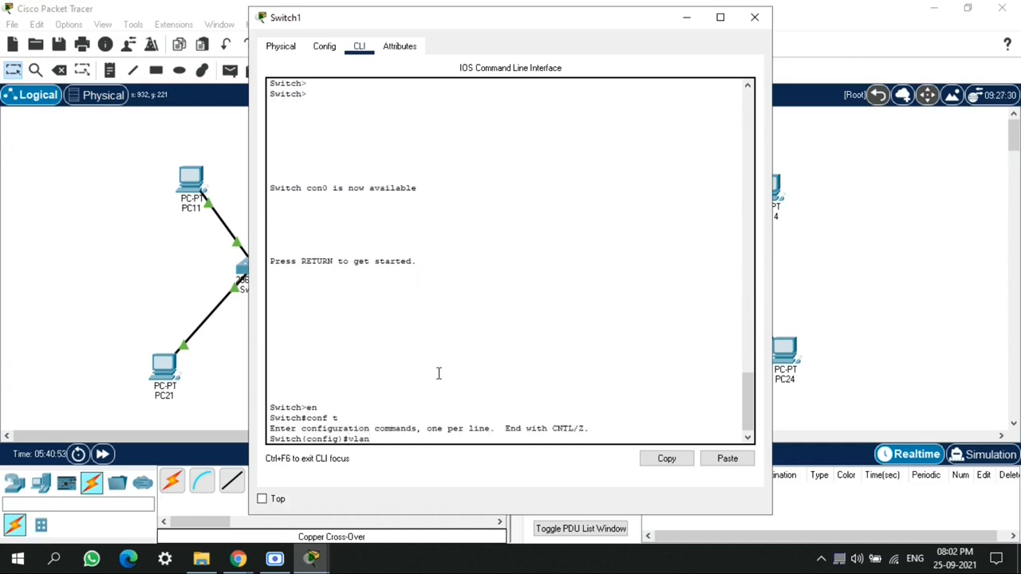
pyautogui.write(' 10')
pyautogui.press('Return')
# Assign Switch1's interface fa0/1 to access VLAN 10
pyautogui.write('int fa0/')
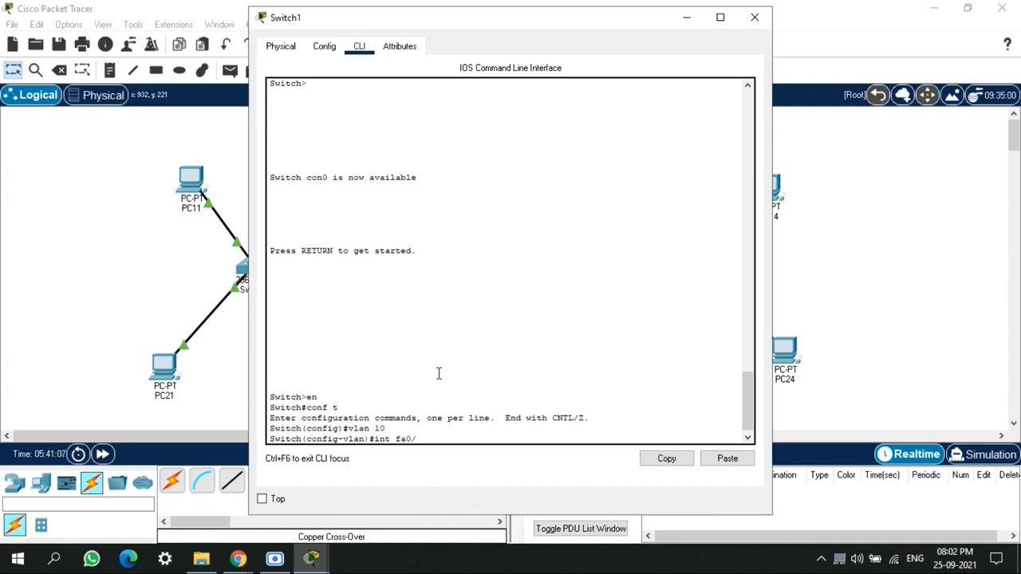
pyautogui.write('1')
pyautogui.press('Return')
pyautogui.write('switch')
pyautogui.press('Tab')
pyautogui.write('acc')
pyautogui.press('Tab')
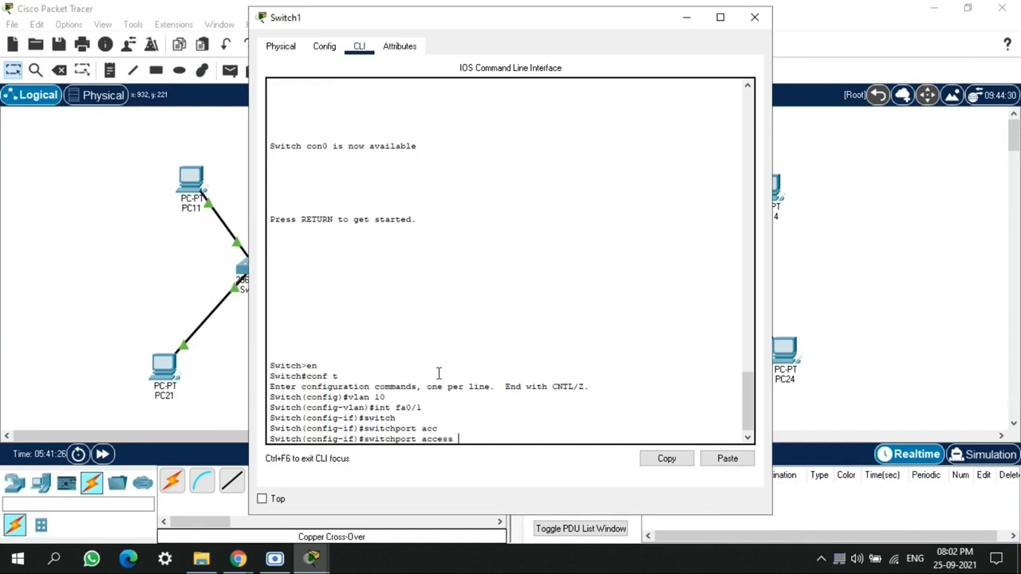
pyautogui.write('vlan 10')
pyautogui.press('Return')
# Assign Switch1's interface fa0/2 to access VLAN 10 and return to privileged mode
pyautogui.press('Up')
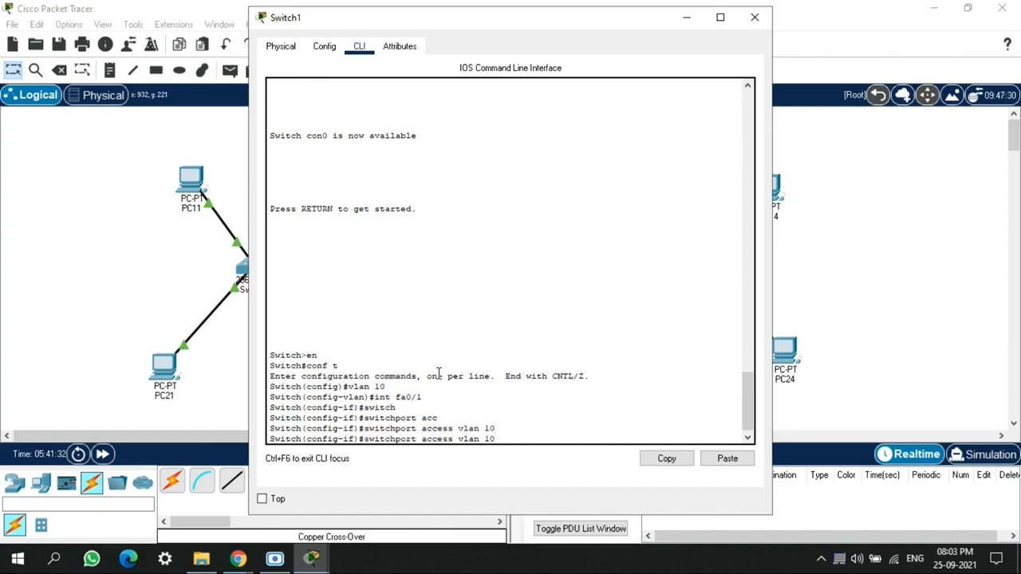
pyautogui.press('Up')
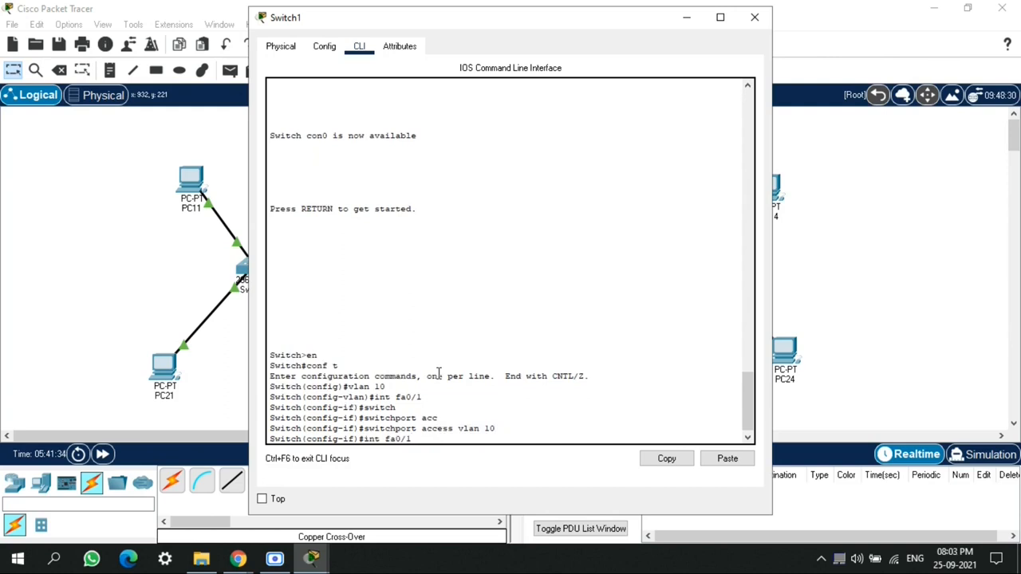
pyautogui.press('BackSpace')
pyautogui.write('2')
pyautogui.press('Return')
pyautogui.press('Up')
pyautogui.press('Up')
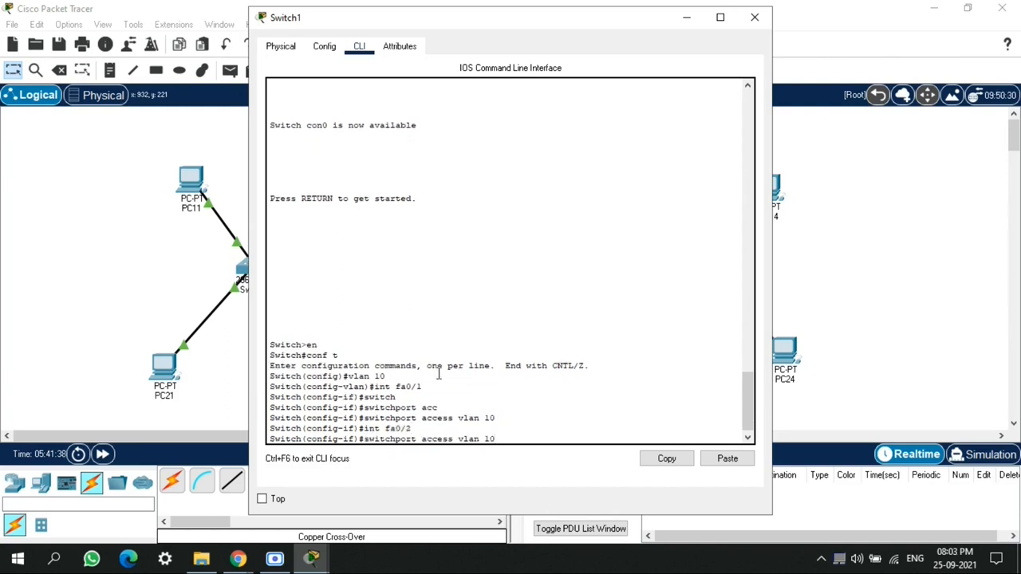
pyautogui.press('Return')
pyautogui.write('end')
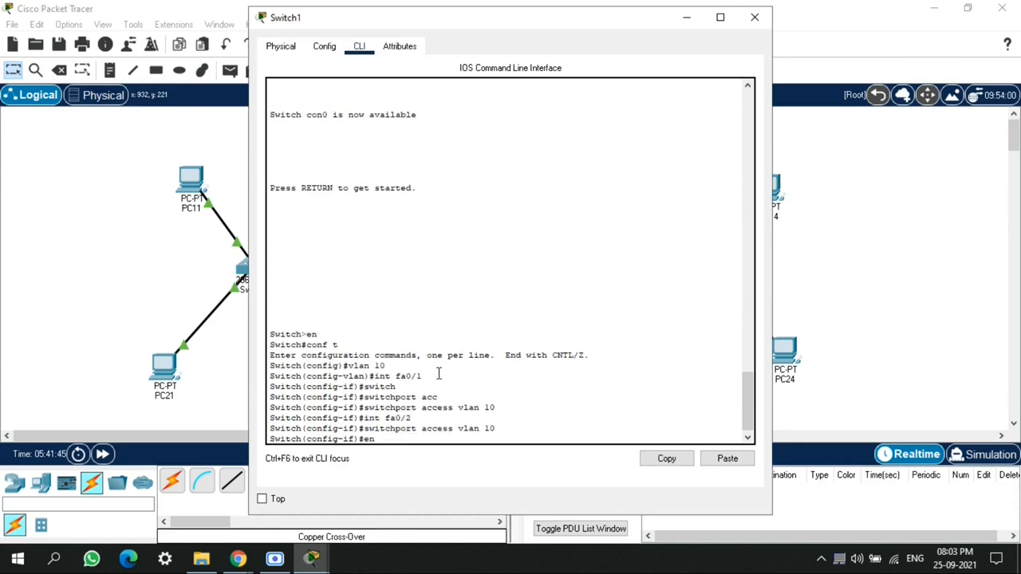
pyautogui.press('Return')
# Display Switch1's VLAN table and check the ports listed for VLAN 10
pyautogui.press('Return')
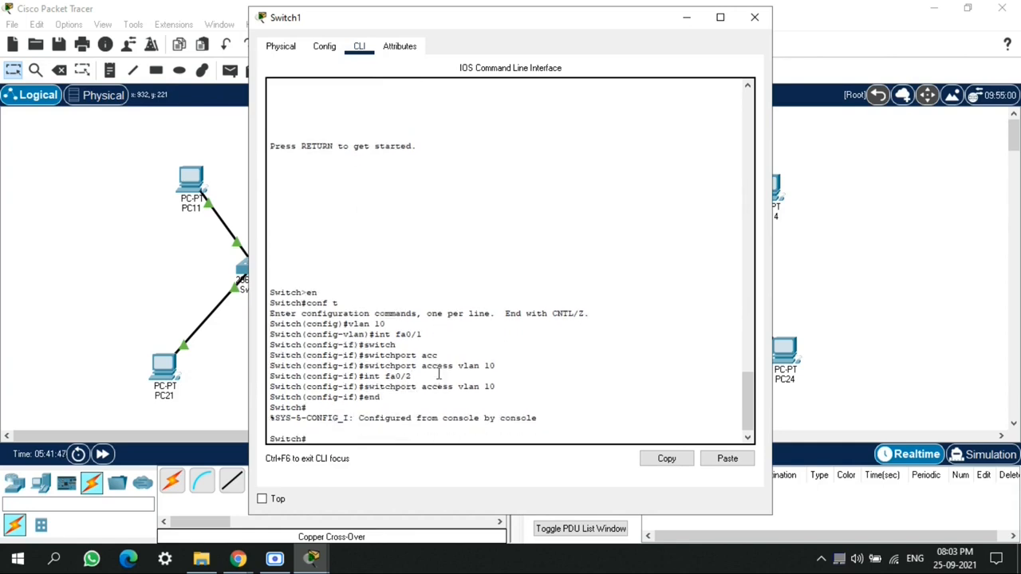
pyautogui.write('show')
pyautogui.press('BackSpace')
pyautogui.write('vlan')
pyautogui.press('Return')
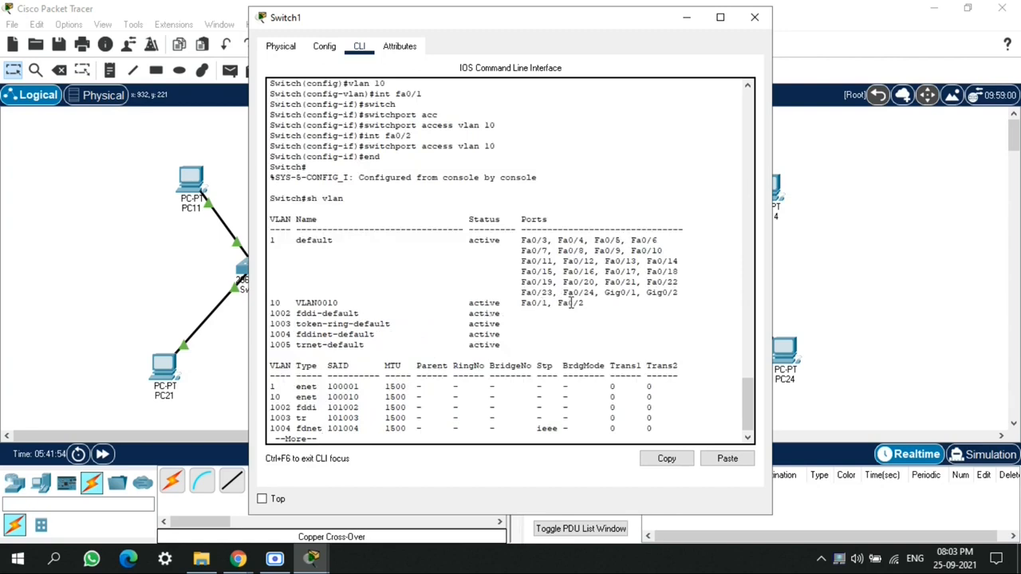
pyautogui.moveTo(587, 303); pyautogui.dragTo(269, 303)
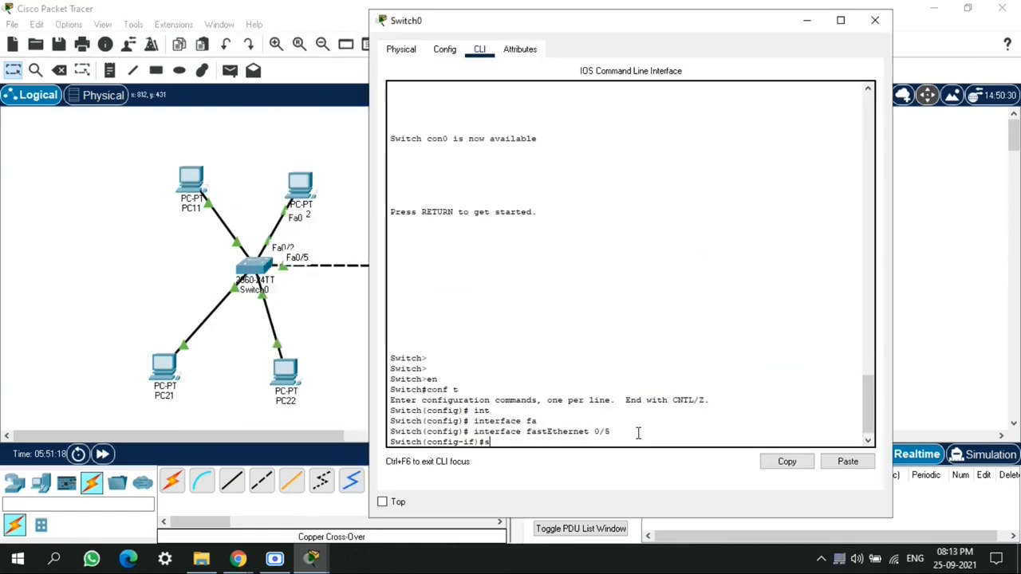
# Check the available switchport modes and set Switch0's interface fastEthernet 0/5 to trunk mode
pyautogui.write('witch')
pyautogui.press('Tab')
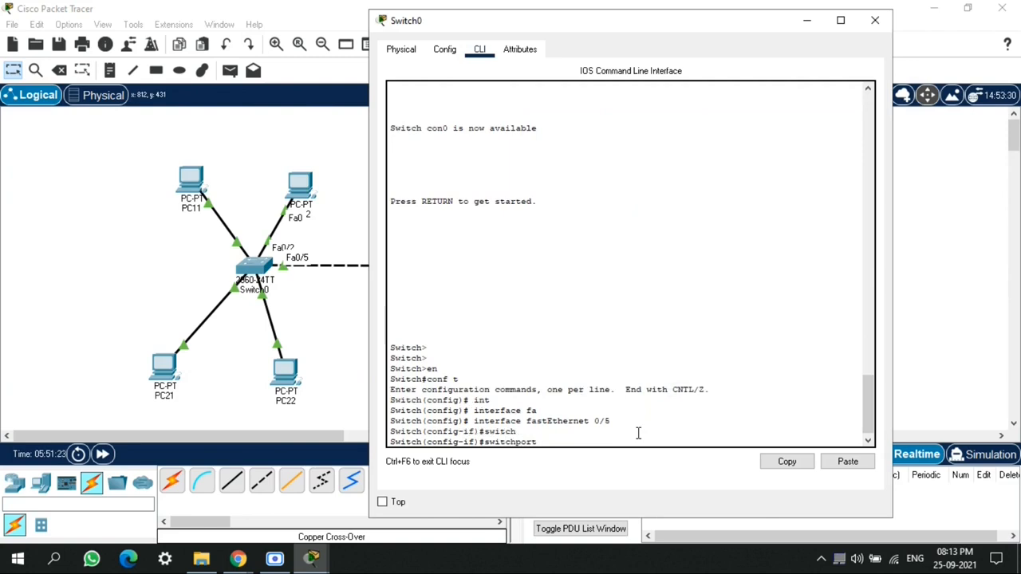
pyautogui.write('mode')
pyautogui.press('Tab')
pyautogui.press('Tab')
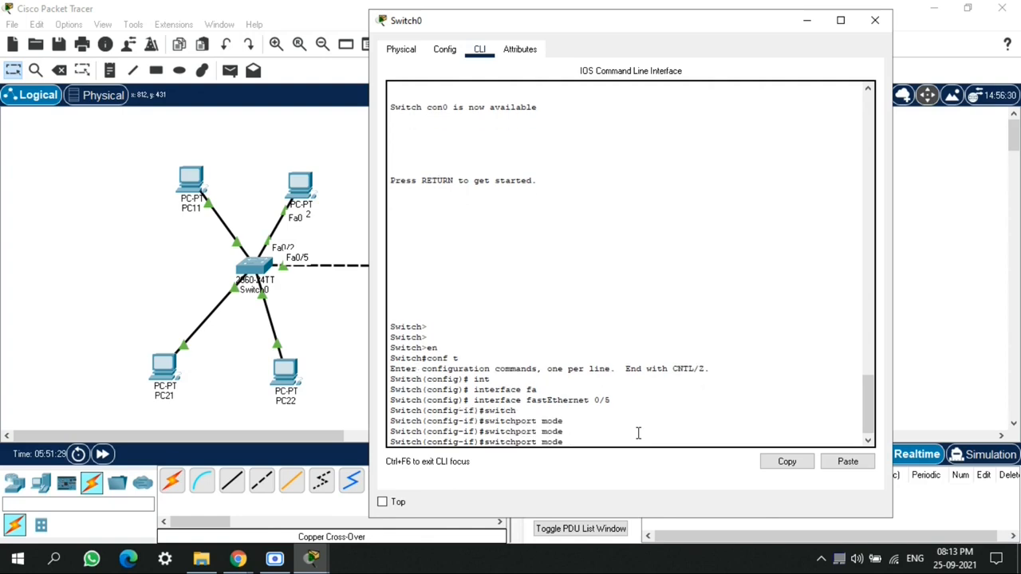
pyautogui.write('?')
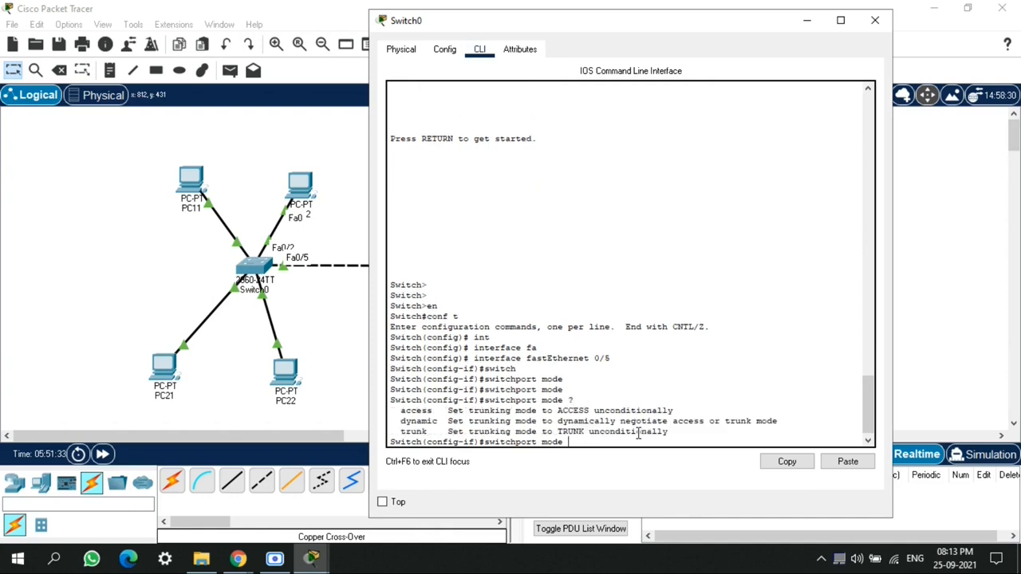
pyautogui.write('tru')
pyautogui.press('Tab')
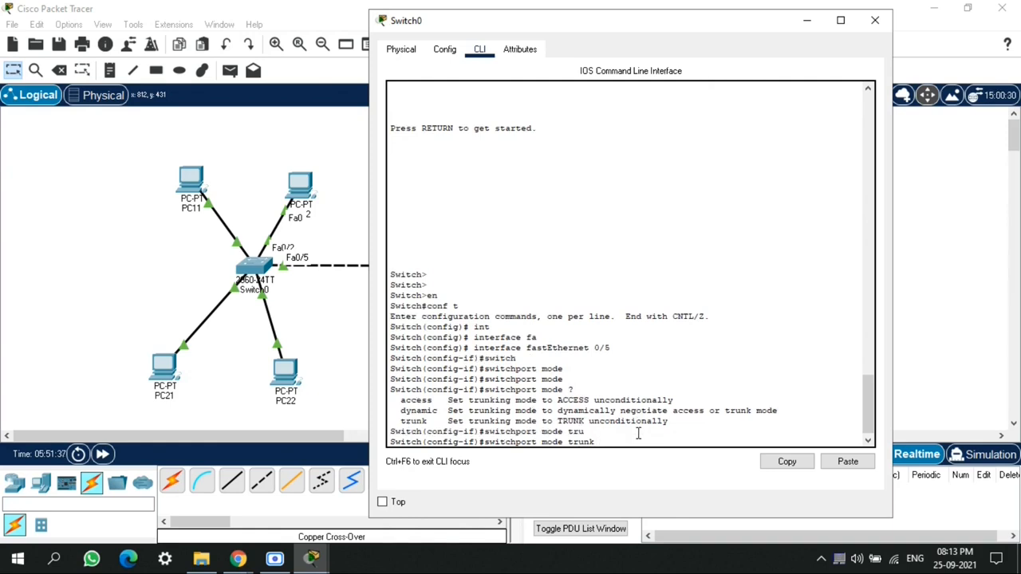
pyautogui.press('Return')
# Allow VLANs 1-99 on the trunk of Switch0's interface fastEthernet 0/5
pyautogui.write('switch')
pyautogui.press('Tab')
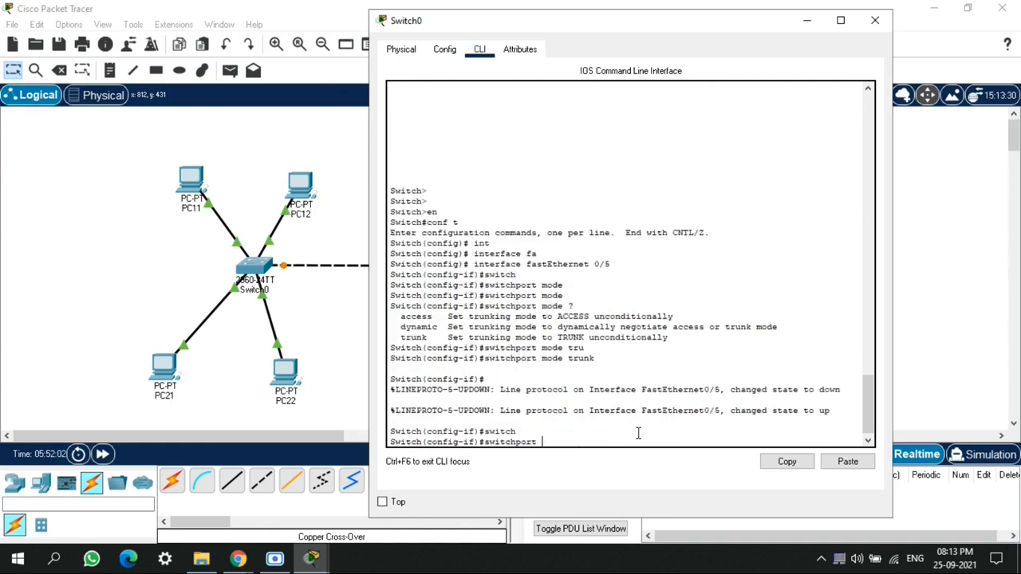
pyautogui.write('?')
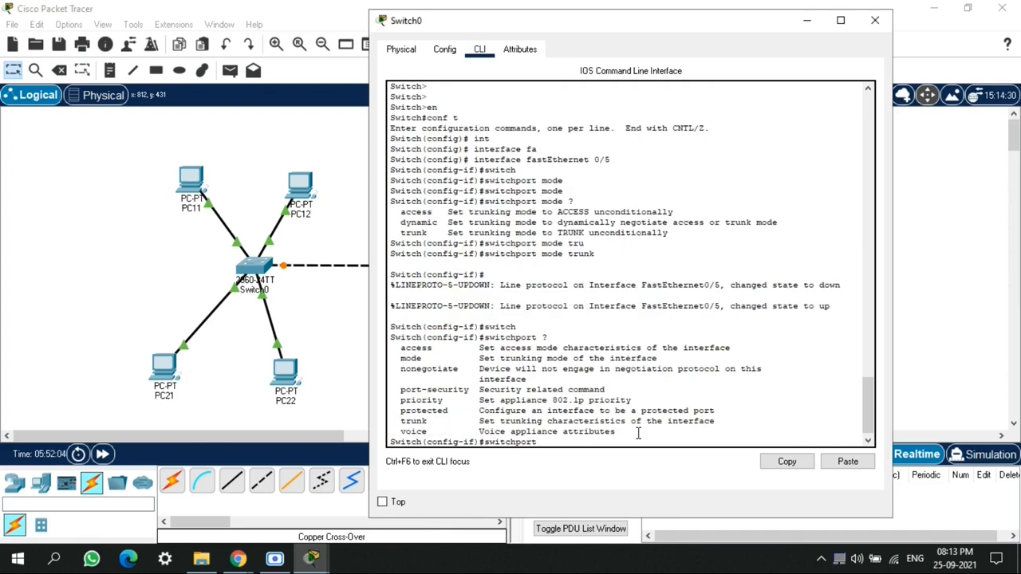
pyautogui.write('tru')
pyautogui.press('Tab')
pyautogui.write('all')
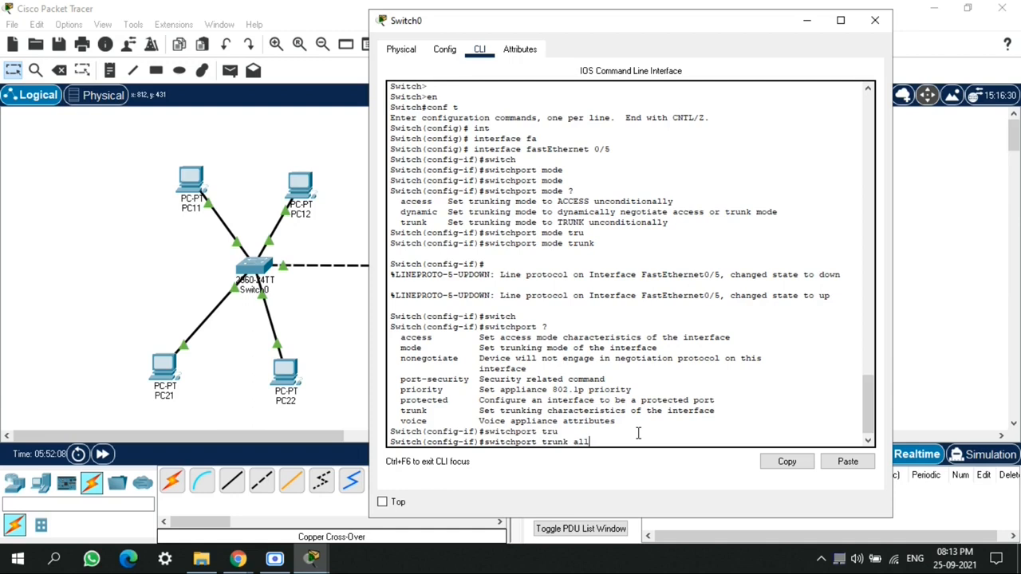
pyautogui.press('Tab')
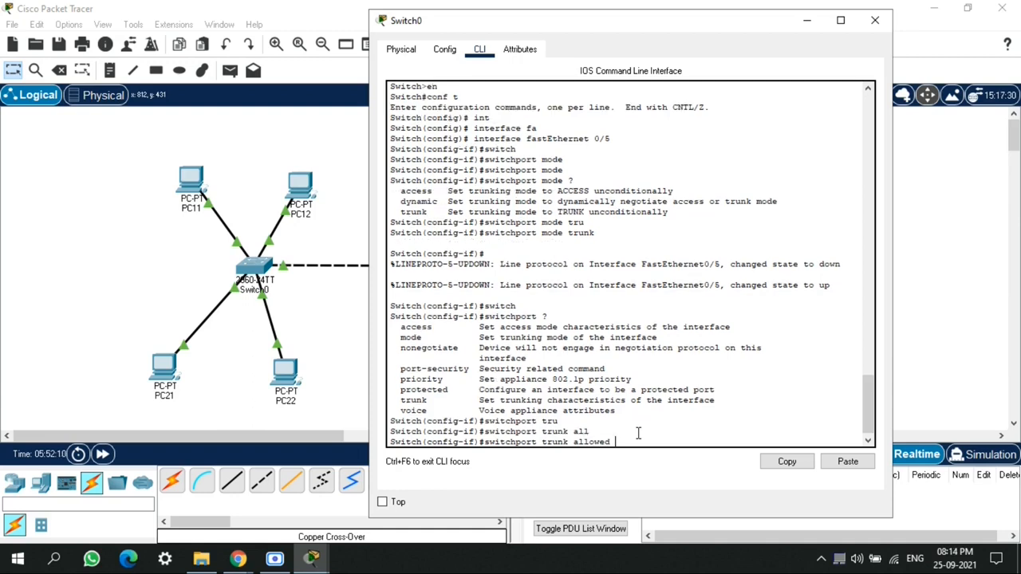
pyautogui.write('vlan 1-99')
pyautogui.press('Return')
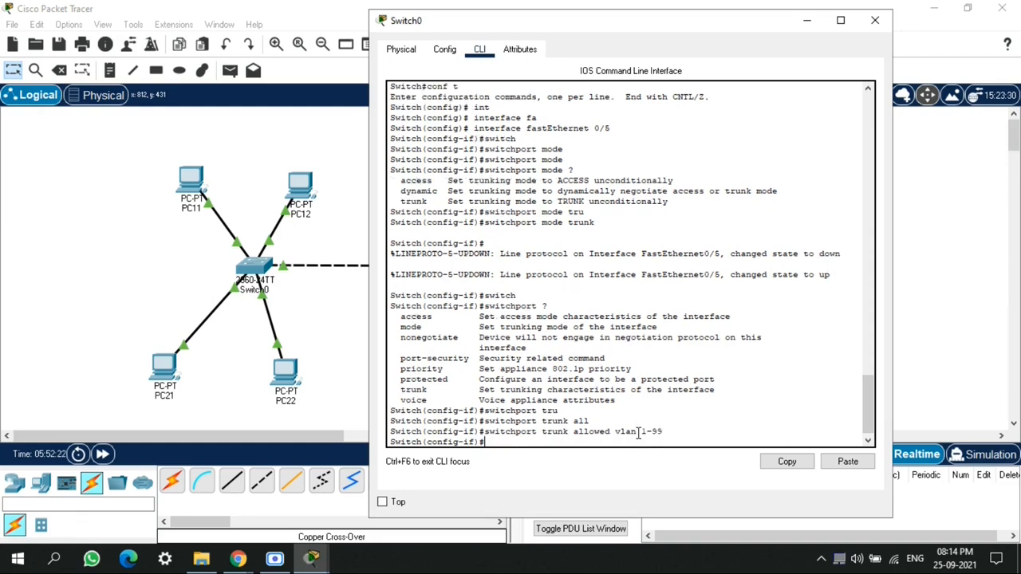
# Exit Switch0's configuration and console session and close its window
pyautogui.write('end')
pyautogui.press('Return')
pyautogui.press('Return')
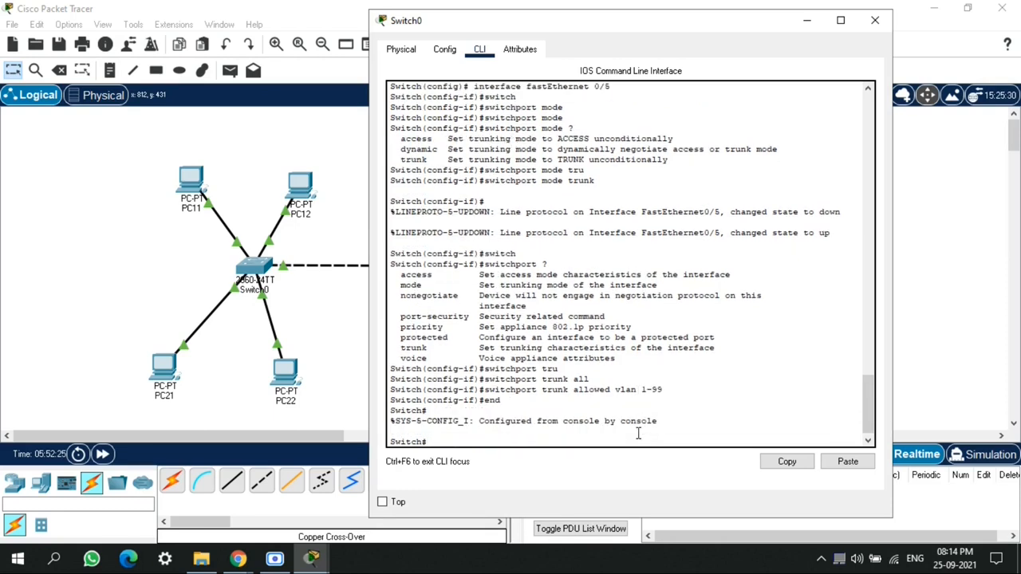
pyautogui.write('exit')
pyautogui.press('Return')
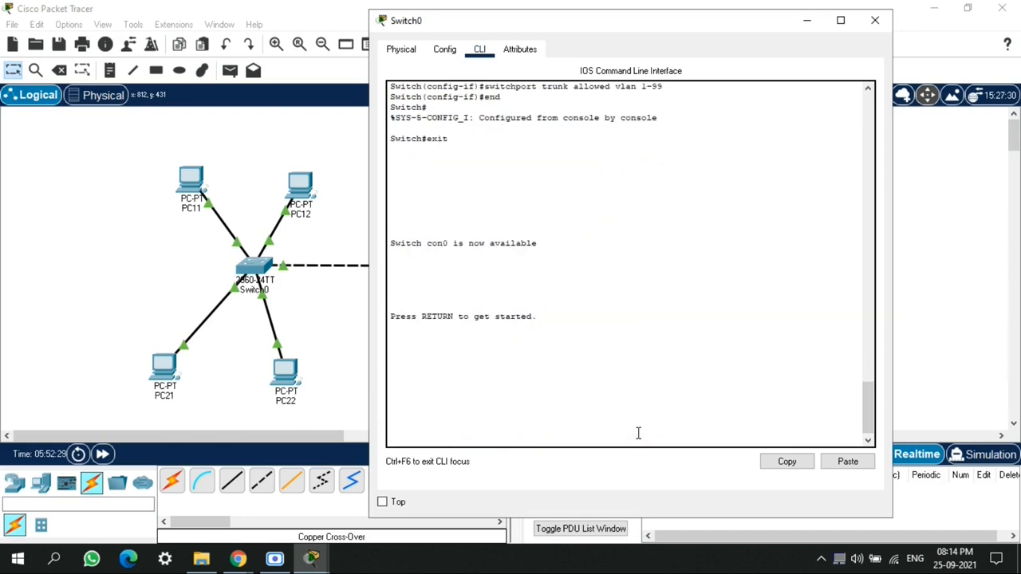
pyautogui.press('Return')
pyautogui.press('Return')
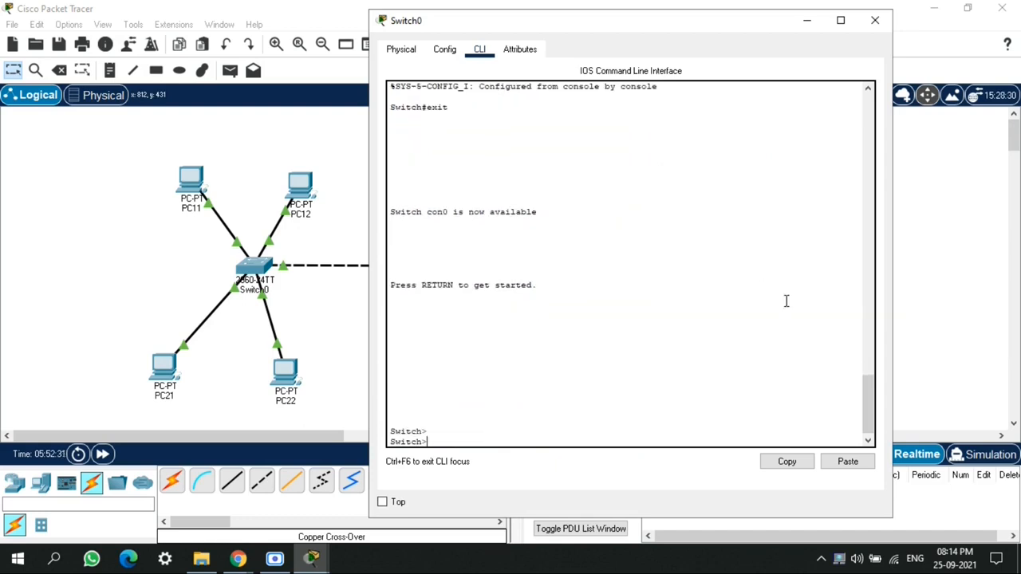
pyautogui.click(875, 21)
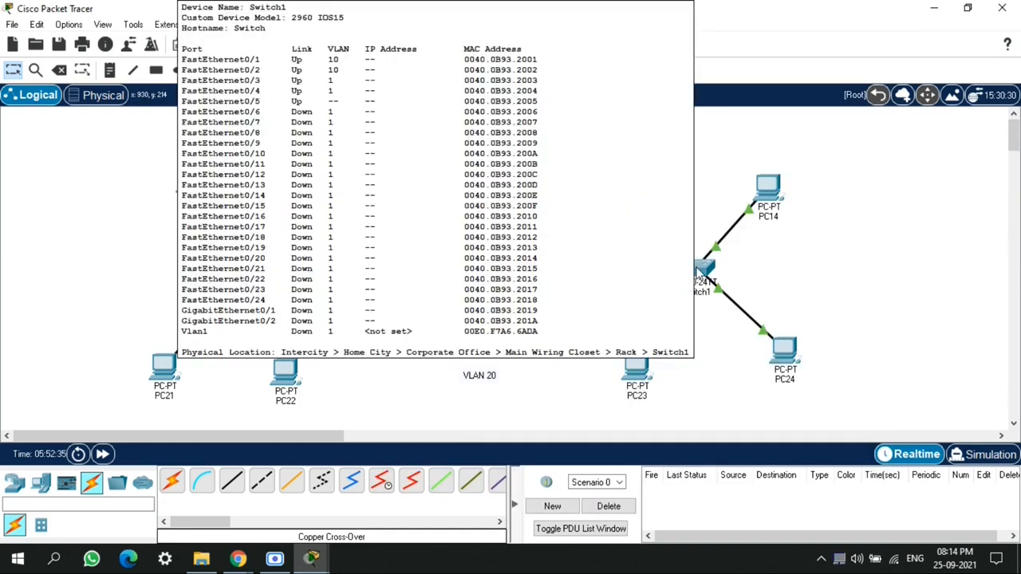
# Open Switch1's command line and enter configuration mode for interface fa0/5
pyautogui.click(699, 272)
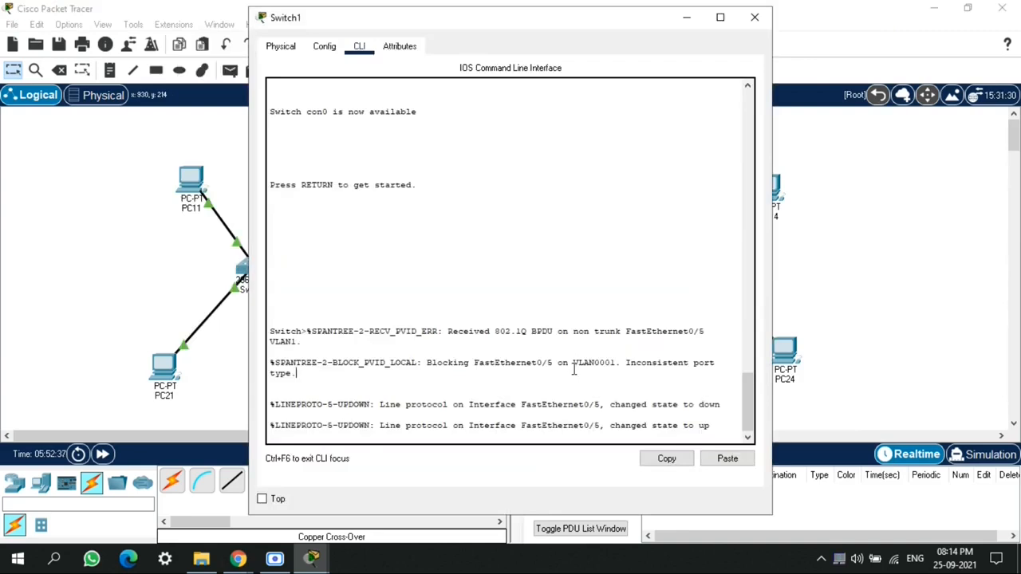
pyautogui.press('Return')
pyautogui.press('Return')
pyautogui.write('en')
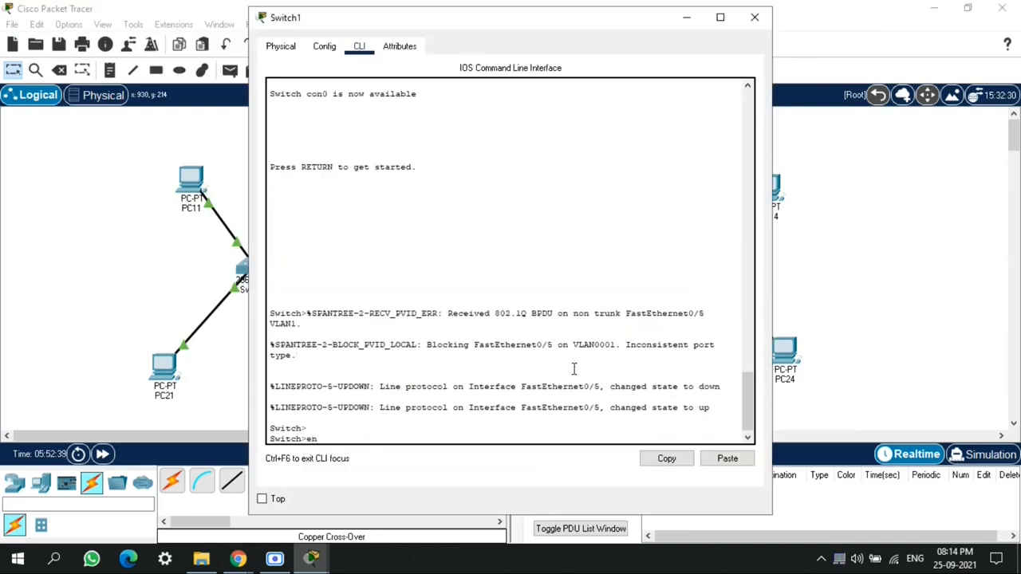
pyautogui.press('Return')
pyautogui.write('co')
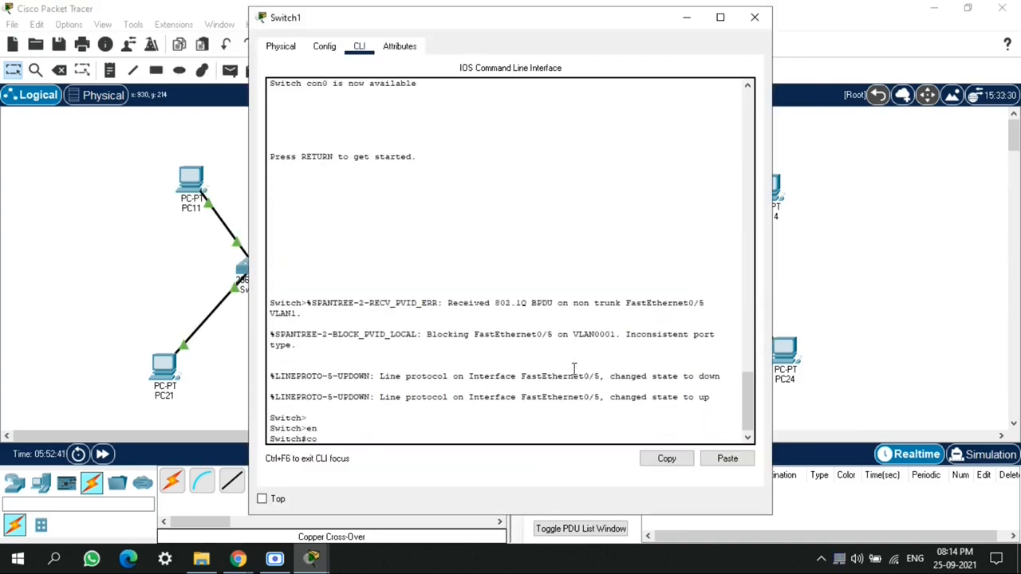
pyautogui.write('nf t')
pyautogui.press('Return')
pyautogui.write('int fa0')
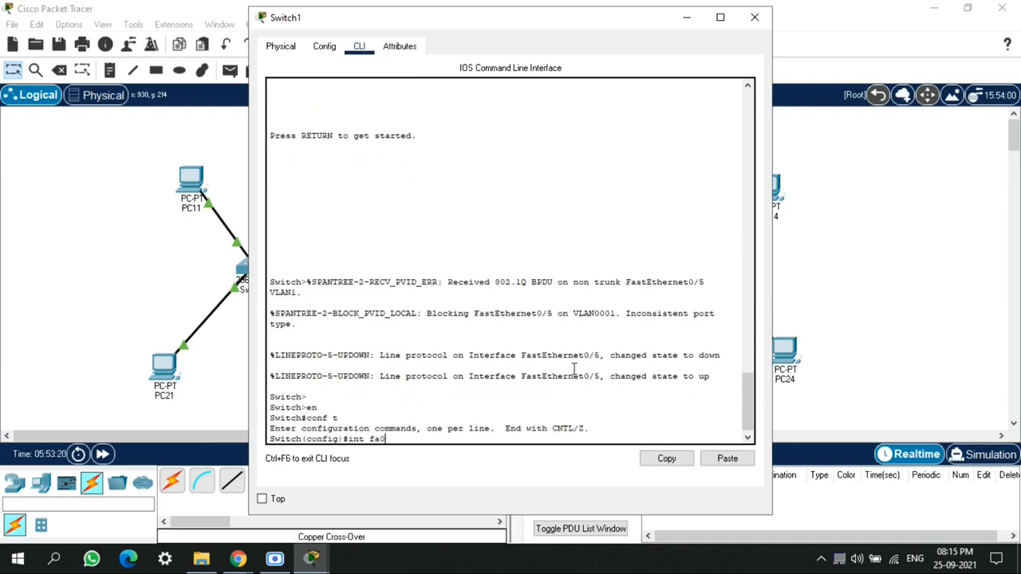
pyautogui.write('/5')
pyautogui.press('Return')
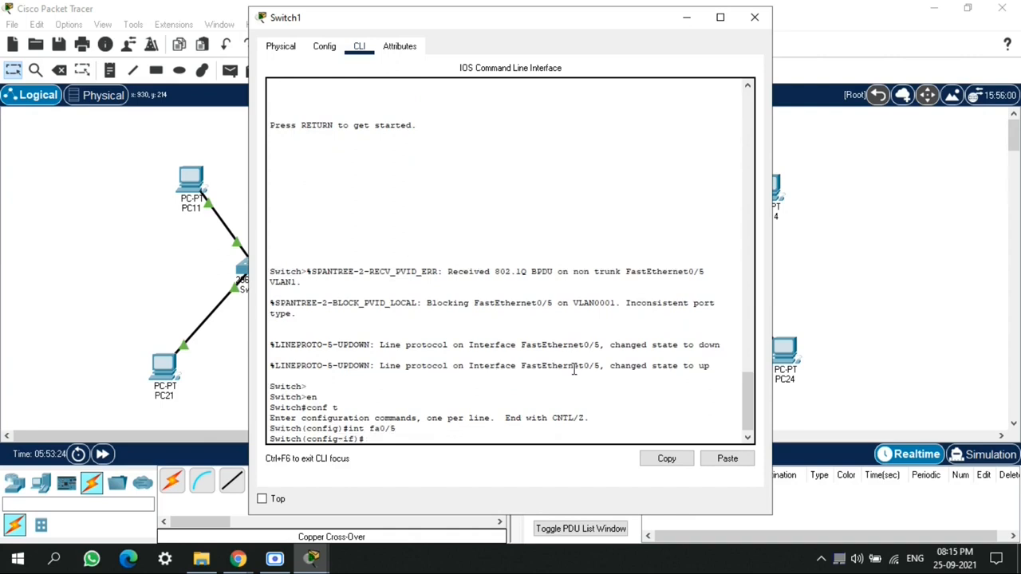
# Set Switch1's interface fa0/5 to trunk mode
pyautogui.write('switch')
pyautogui.press('Tab')
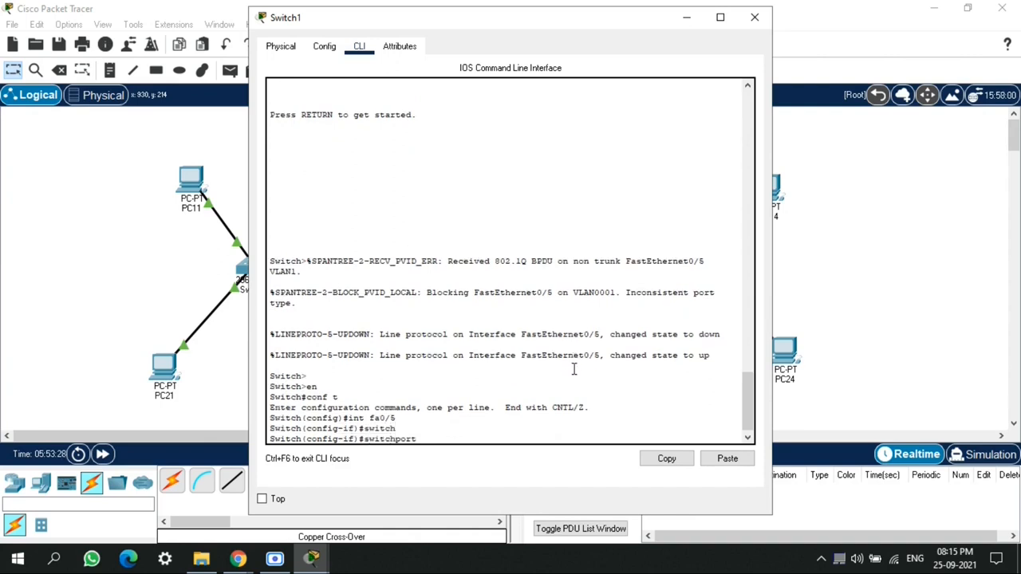
pyautogui.write('mod')
pyautogui.press('Tab')
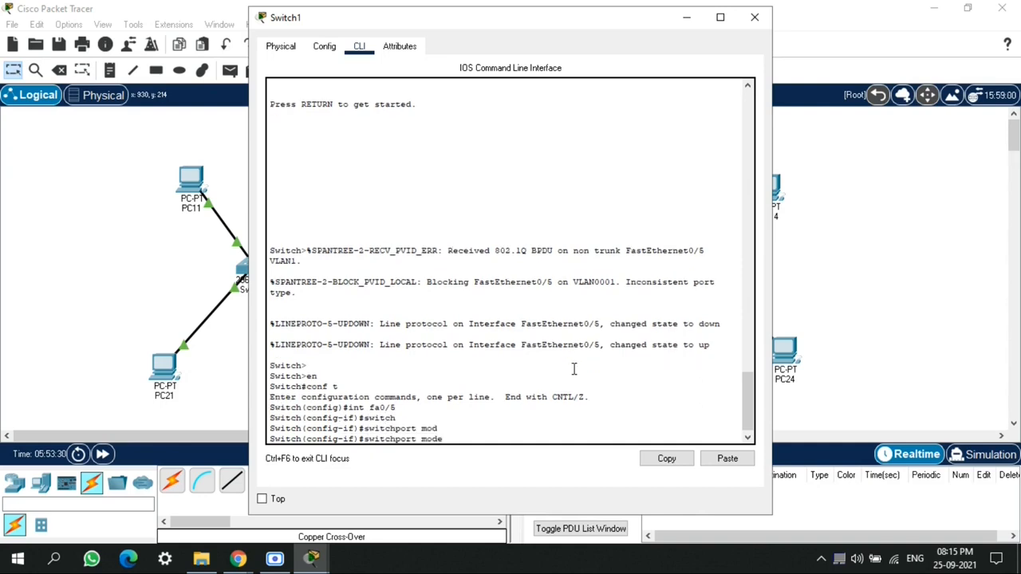
pyautogui.write('trun')
pyautogui.press('Tab')
pyautogui.press('Return')
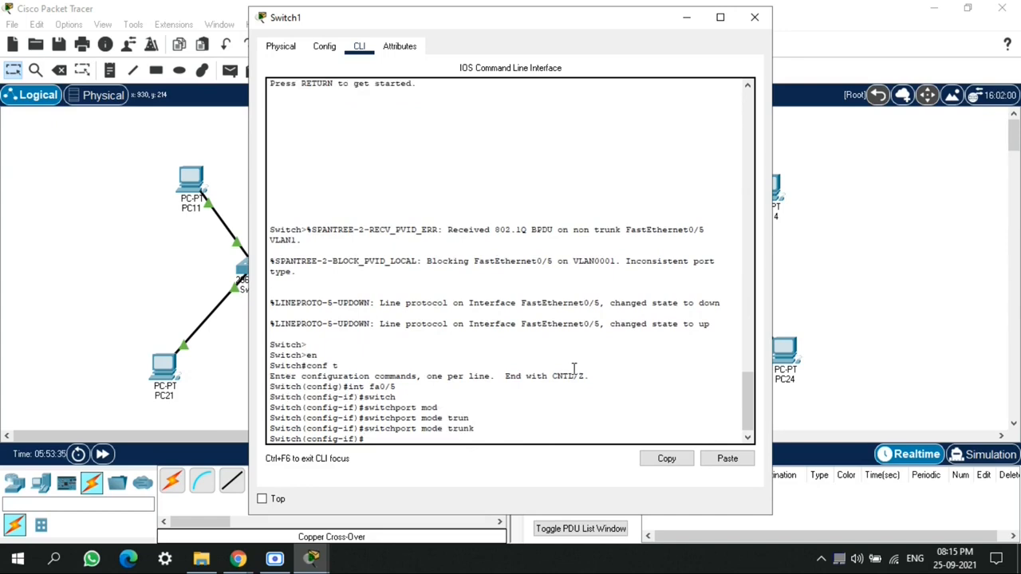
# Allow VLANs 1-99 on the trunk of Switch1's interface fa0/5
pyautogui.write('w')
pyautogui.write('wit')
pyautogui.press('Tab')
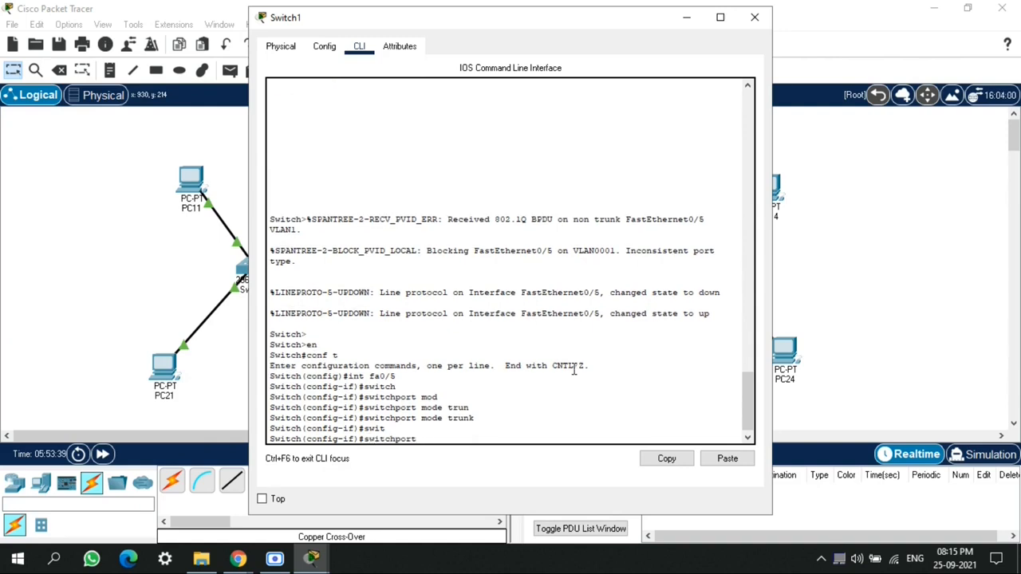
pyautogui.write('tru')
pyautogui.press('Tab')
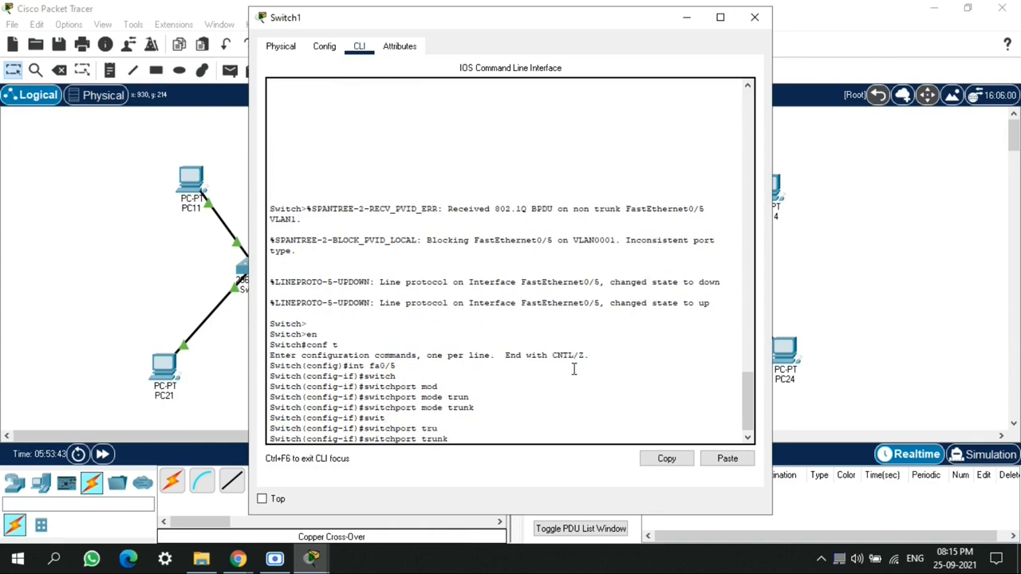
pyautogui.write('all')
pyautogui.press('Tab')
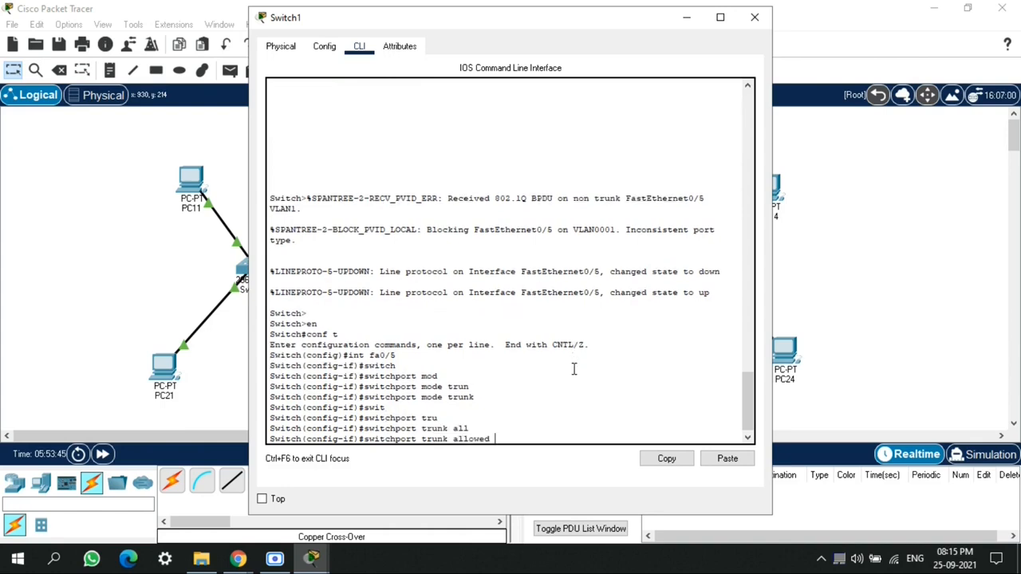
pyautogui.write('vlan 1-99')
pyautogui.press('Return')
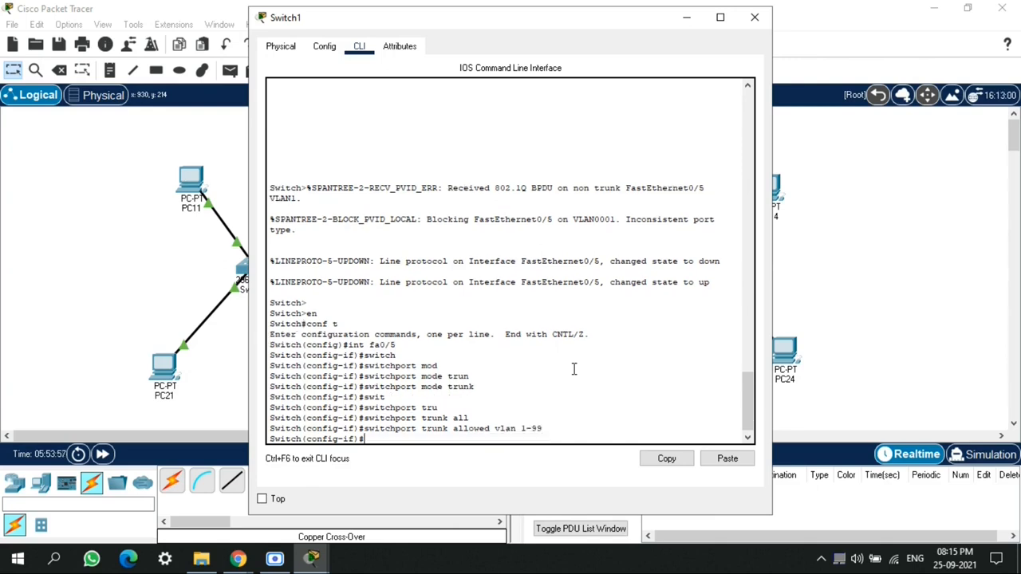
# End Switch1's configuration and exit its console session back to the user prompt
pyautogui.write('end')
pyautogui.press('Return')
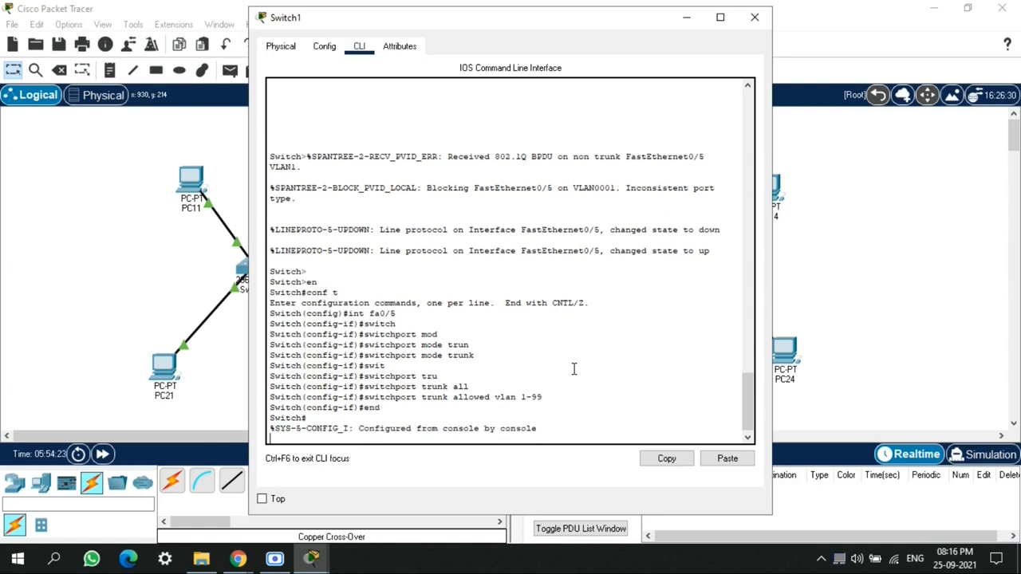
pyautogui.write('shit')
pyautogui.press('Return')
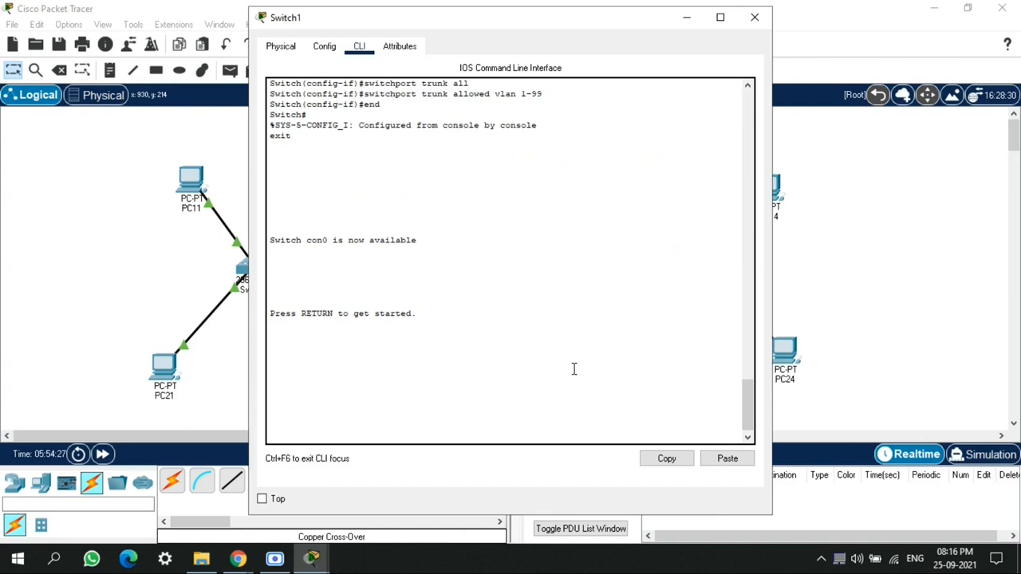
pyautogui.press('Return')
pyautogui.press('Return')
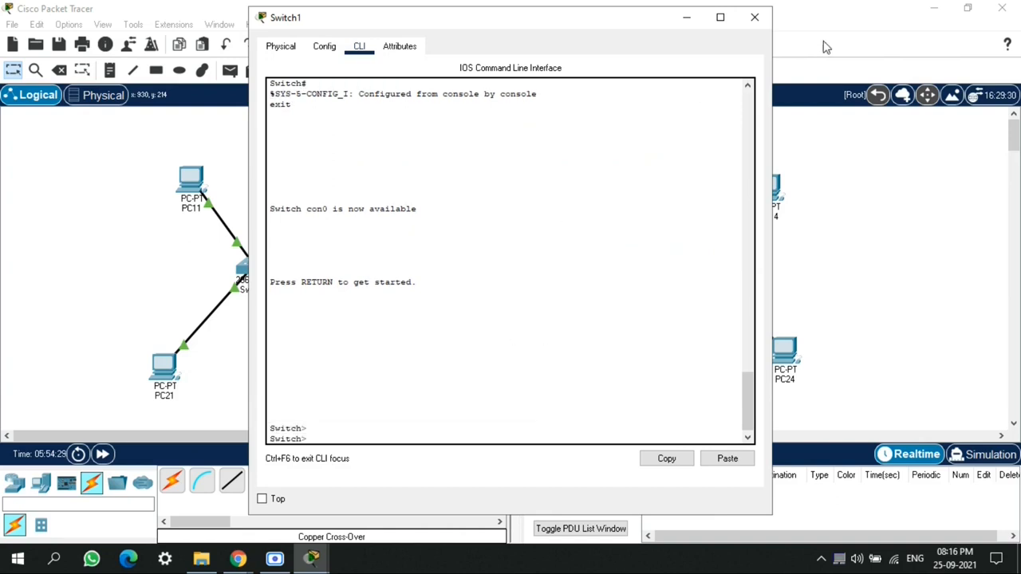
# Close Switch1's window and ping 192.168.10.13 from PC11's command prompt
pyautogui.click(754, 19)
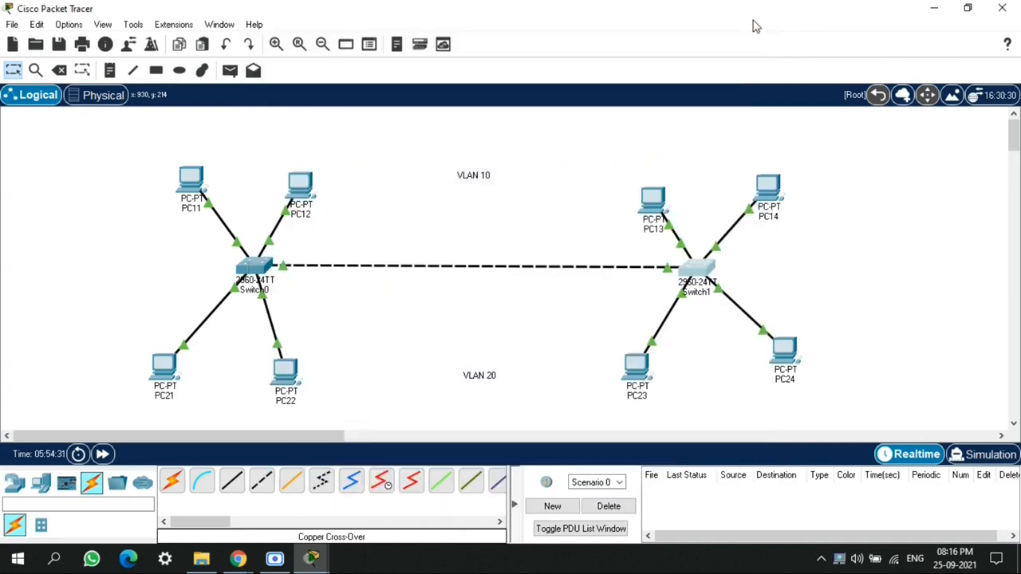
pyautogui.click(189, 179)
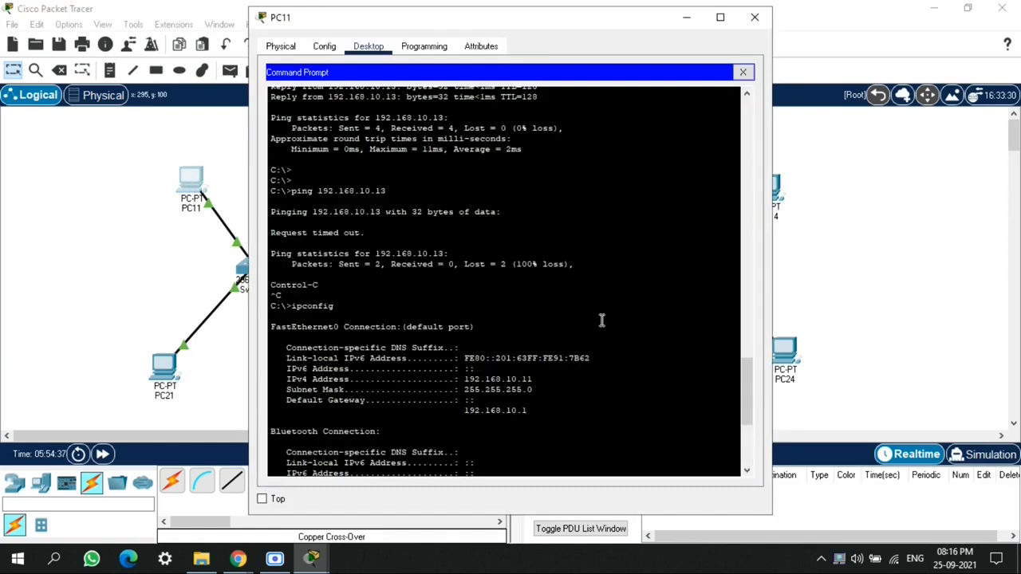
pyautogui.scroll(-7, 602, 320)
pyautogui.press('Up')
pyautogui.press('Up')
pyautogui.press('Up')
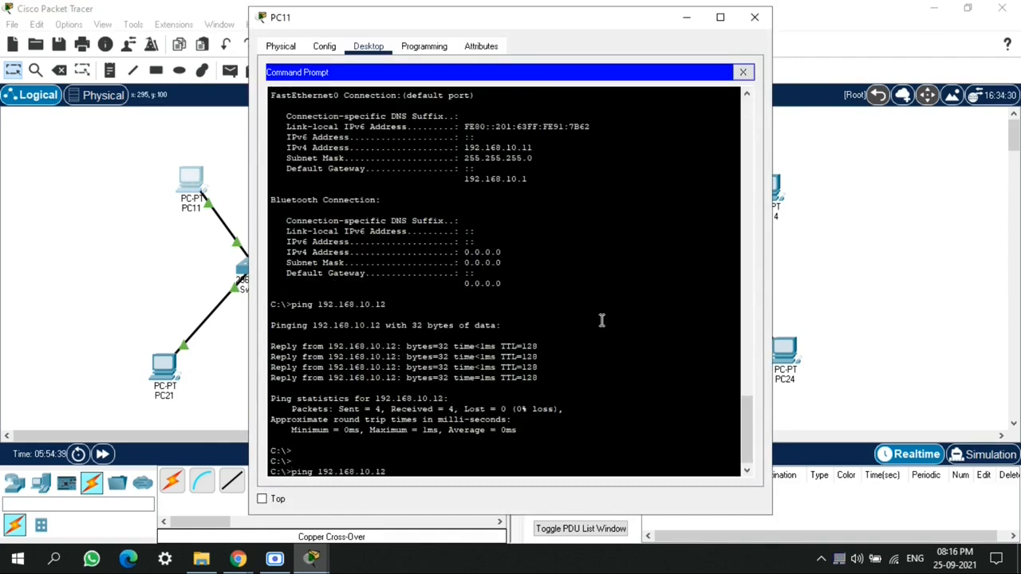
pyautogui.press('Return')
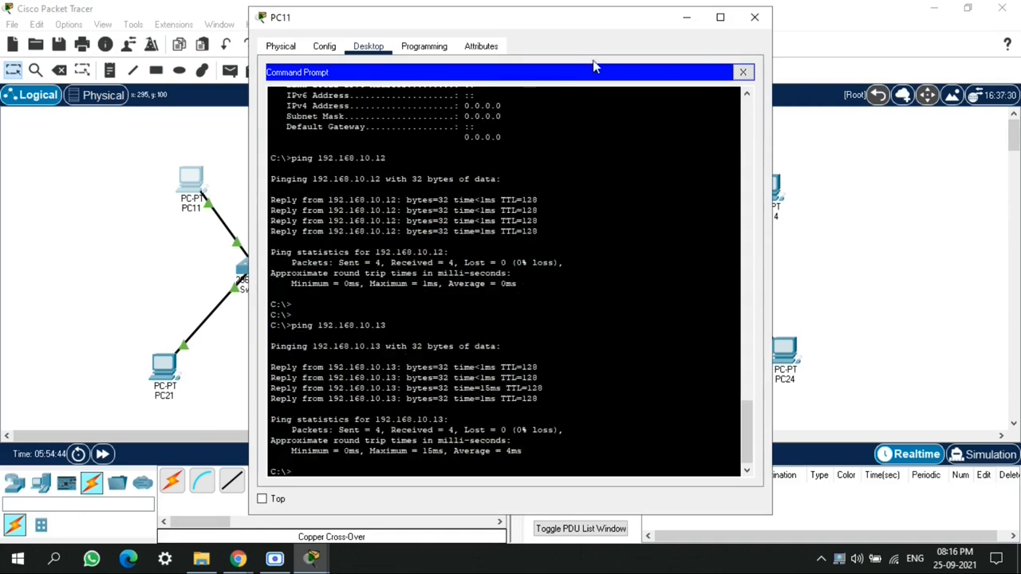
# Ping 192.168.10.14 from PC11's command prompt and close the PC11 window
pyautogui.moveTo(588, 20); pyautogui.dragTo(637, 42)
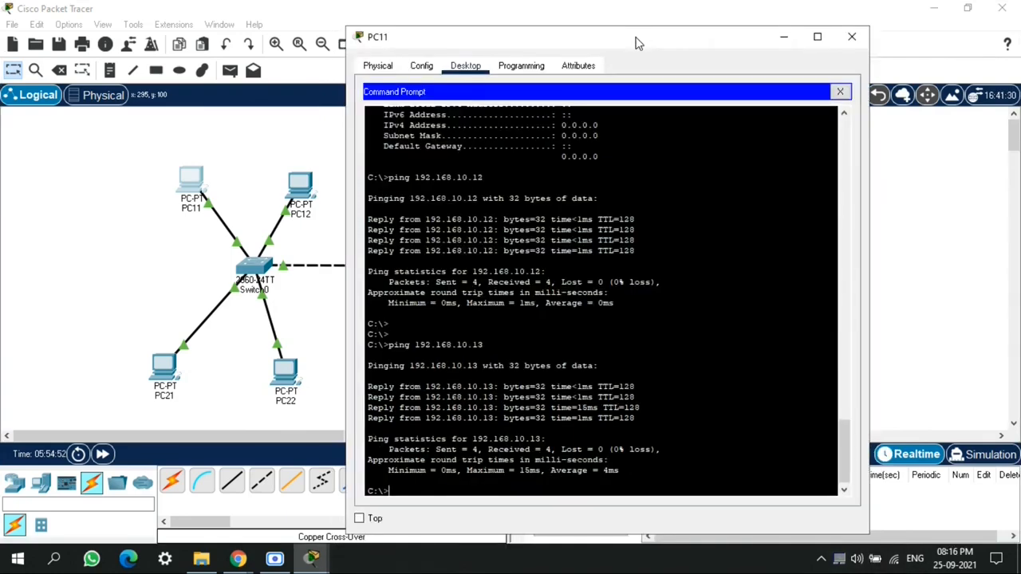
pyautogui.press('Up')
pyautogui.write('4')
pyautogui.press('Return')
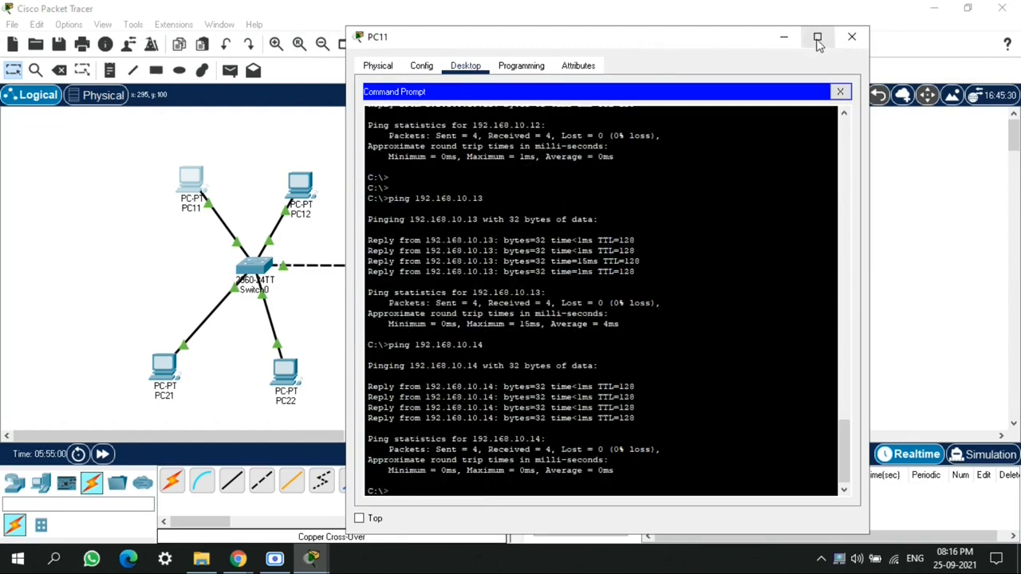
pyautogui.click(852, 37)
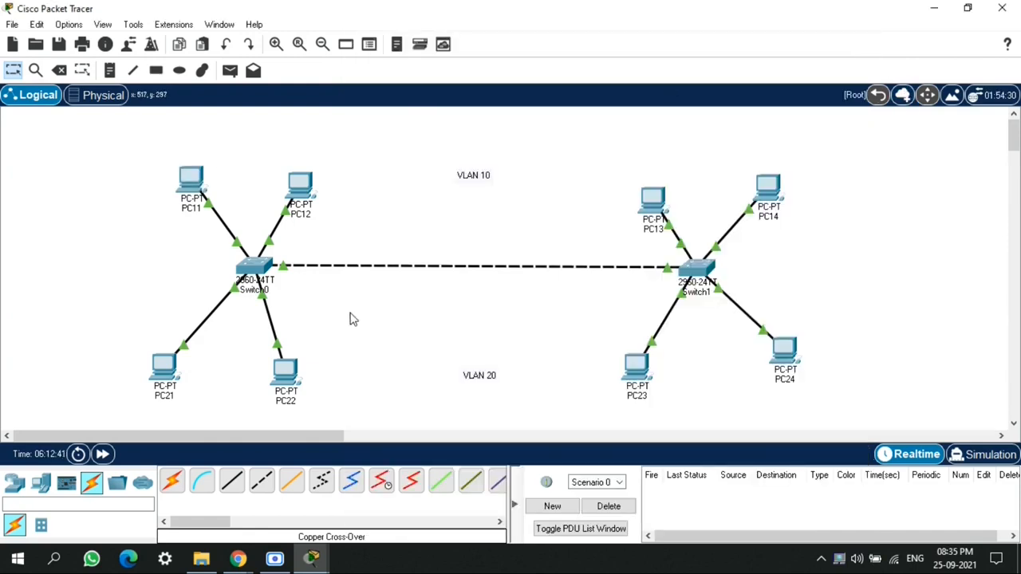
# Open Switch0's command line and enter global configuration mode
pyautogui.click(256, 273)
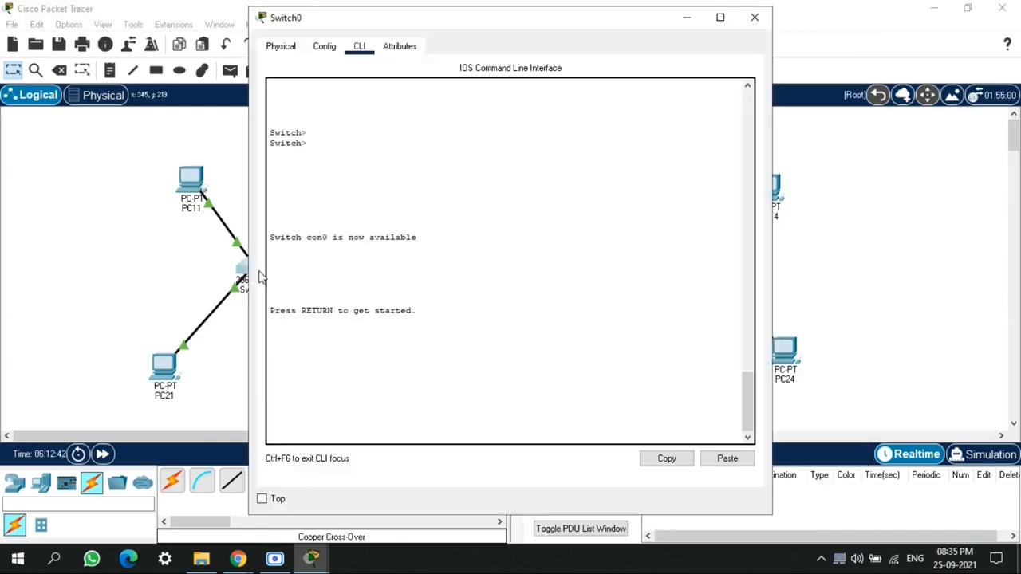
pyautogui.write('en')
pyautogui.press('Return')
pyautogui.write('ch#')
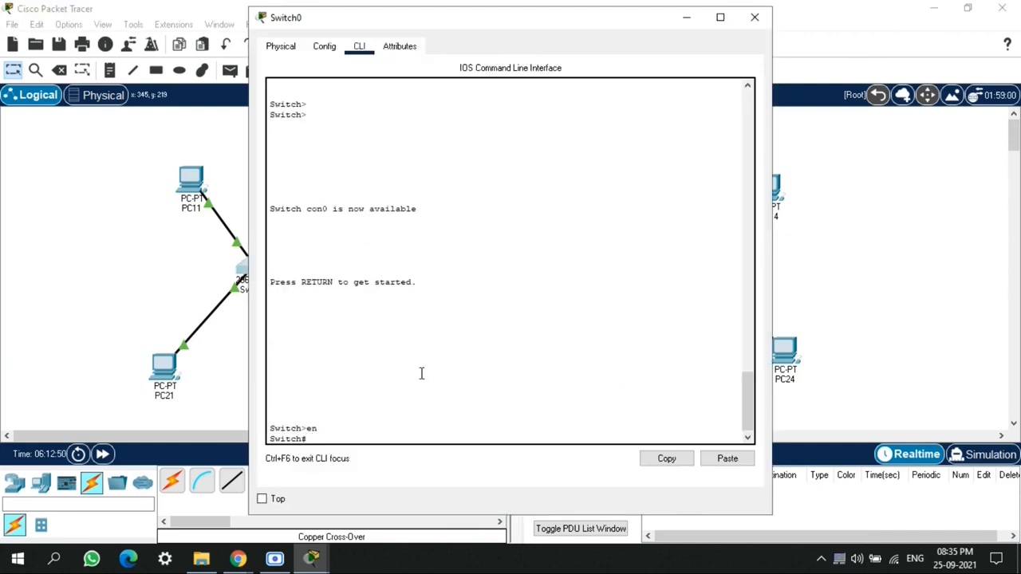
pyautogui.write('conf t')
pyautogui.press('Return')
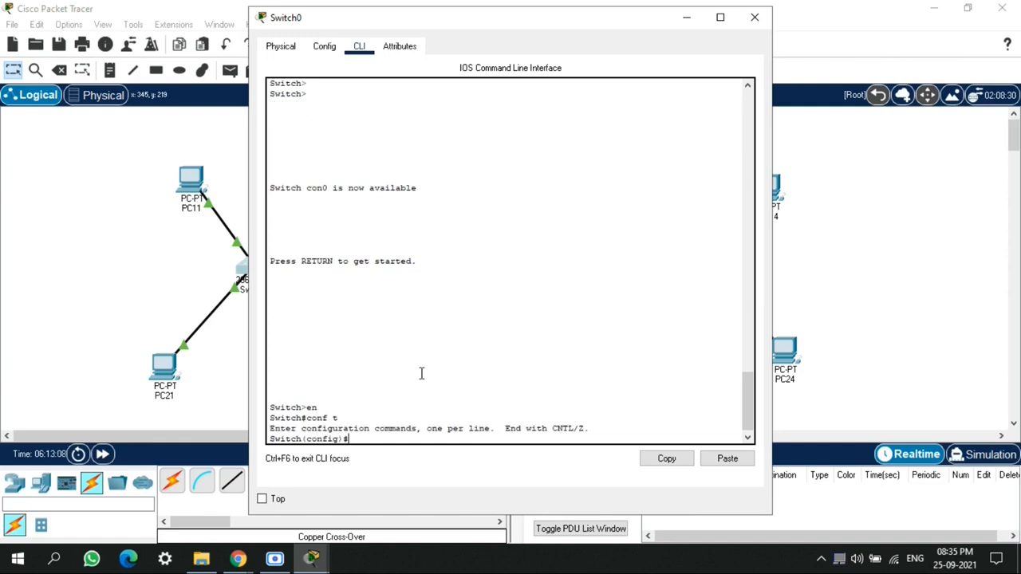
# Create VLAN 20 on Switch0 and name it vlan_20
pyautogui.write('vlan 20')
pyautogui.press('Return')
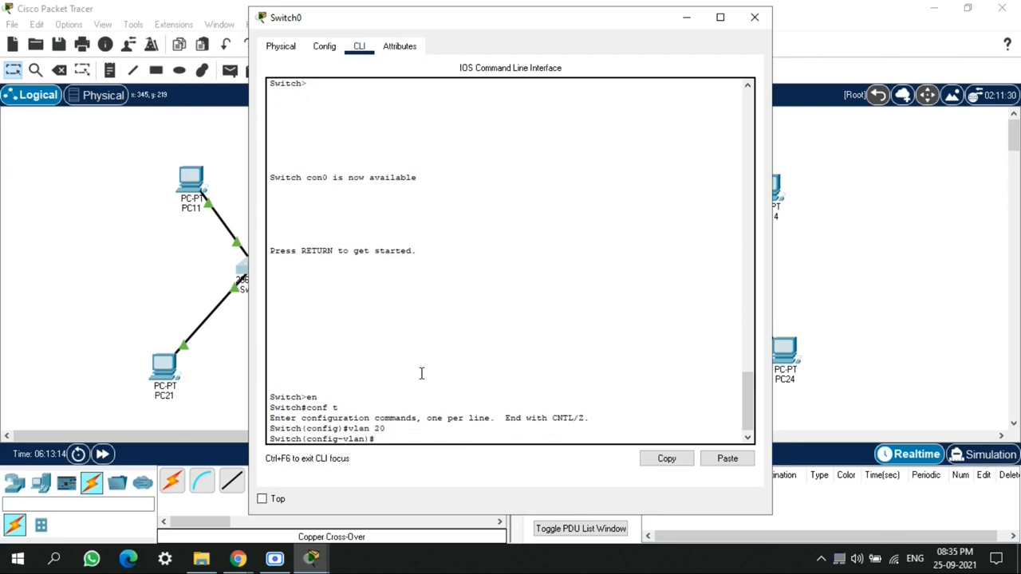
pyautogui.write('name')
pyautogui.write(' vlan')
pyautogui.write('_2')
pyautogui.write('0')
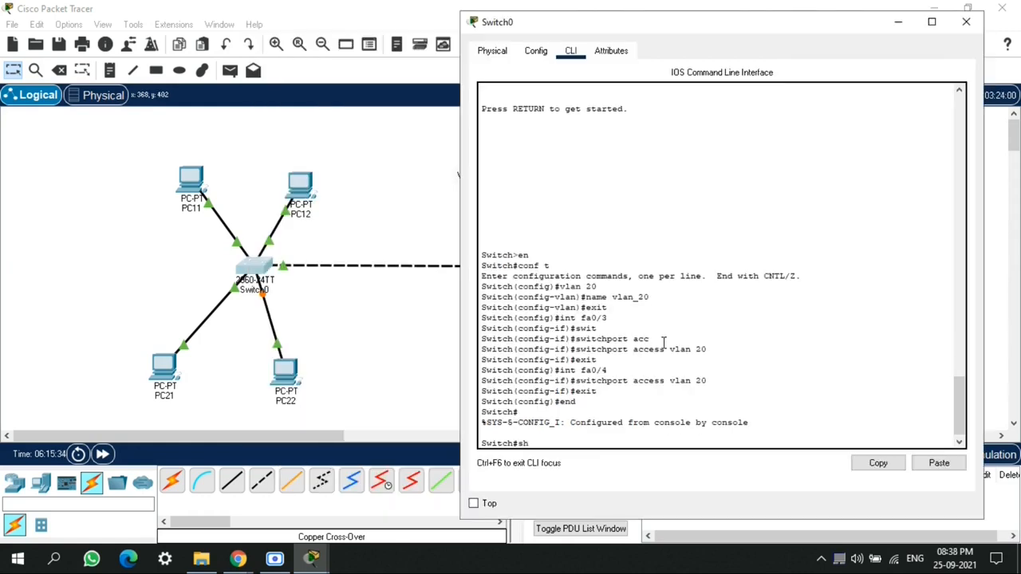
# Display Switch0's VLAN table, highlight the VLAN 20 row to check its ports, and close the window
pyautogui.write('vlan')
pyautogui.press('Return')
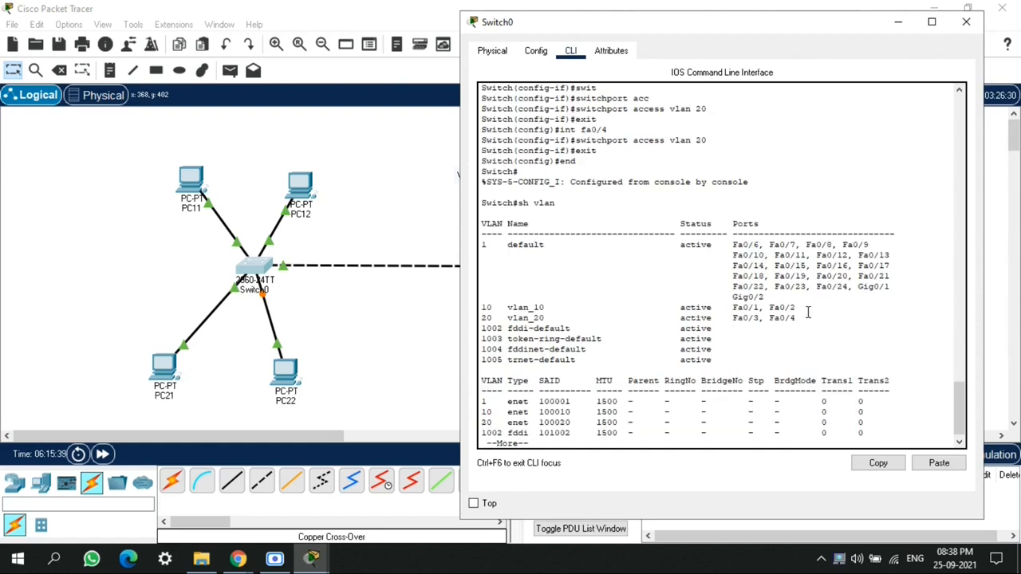
pyautogui.moveTo(796, 318); pyautogui.dragTo(482, 319)
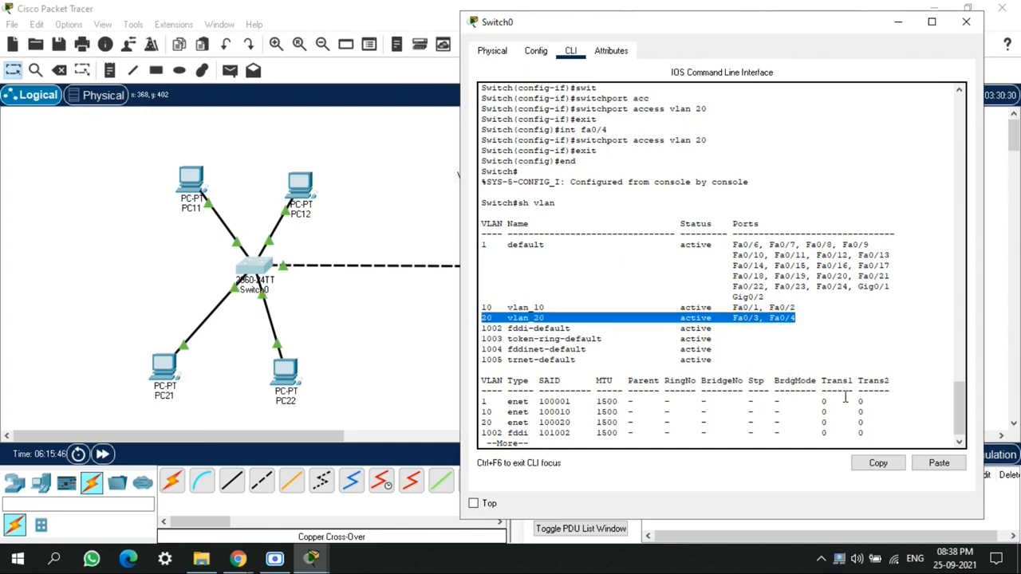
pyautogui.click(966, 26)
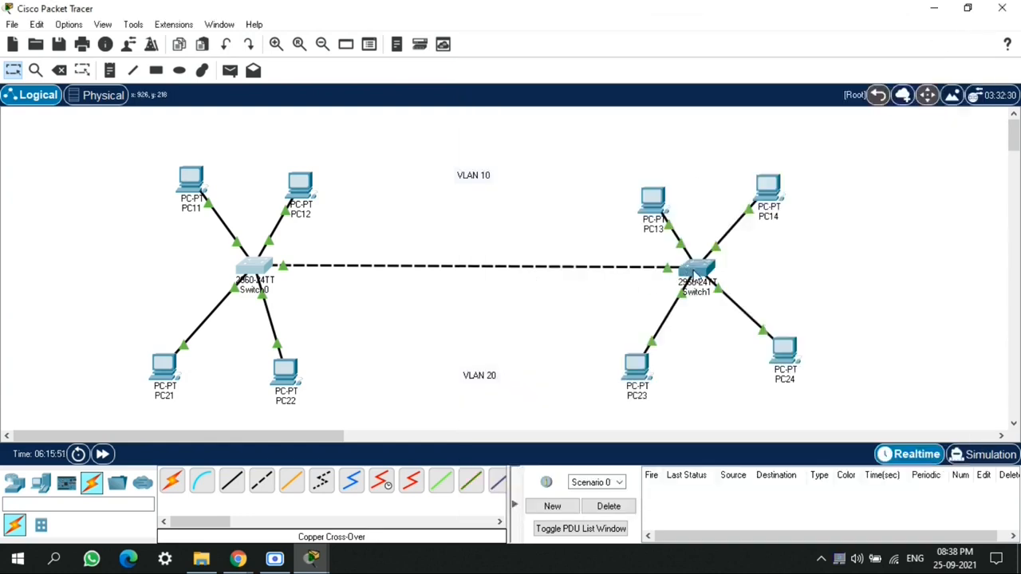
# Open Switch1's command line and enter global configuration mode
pyautogui.click(694, 270)
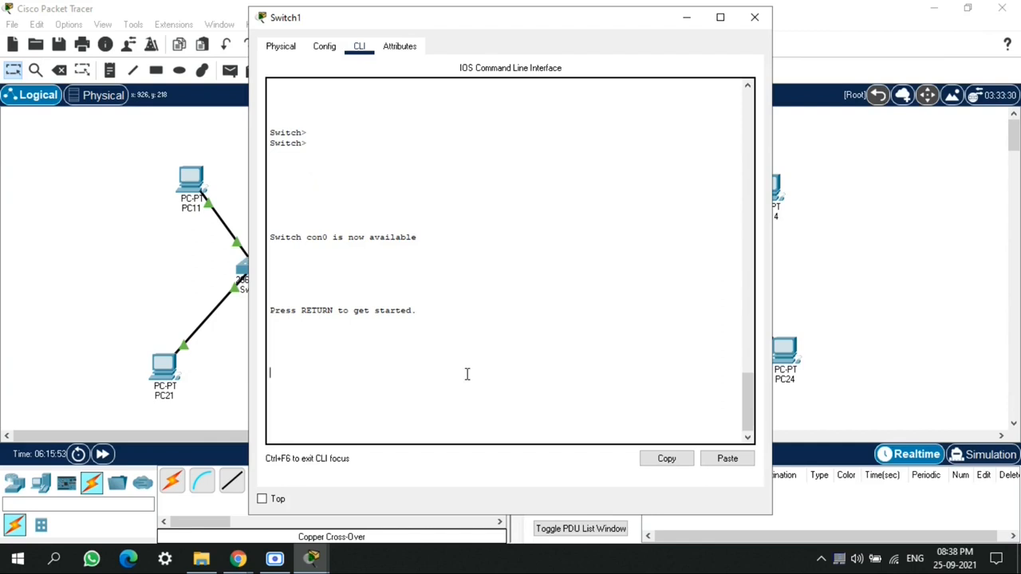
pyautogui.press('Return')
pyautogui.press('Return')
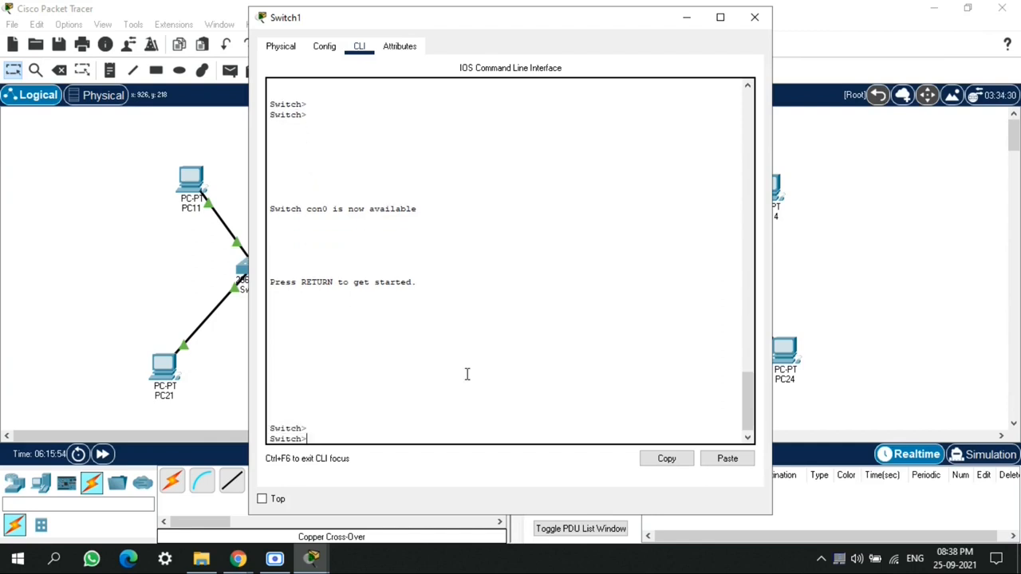
pyautogui.write('en')
pyautogui.press('Return')
pyautogui.write('con')
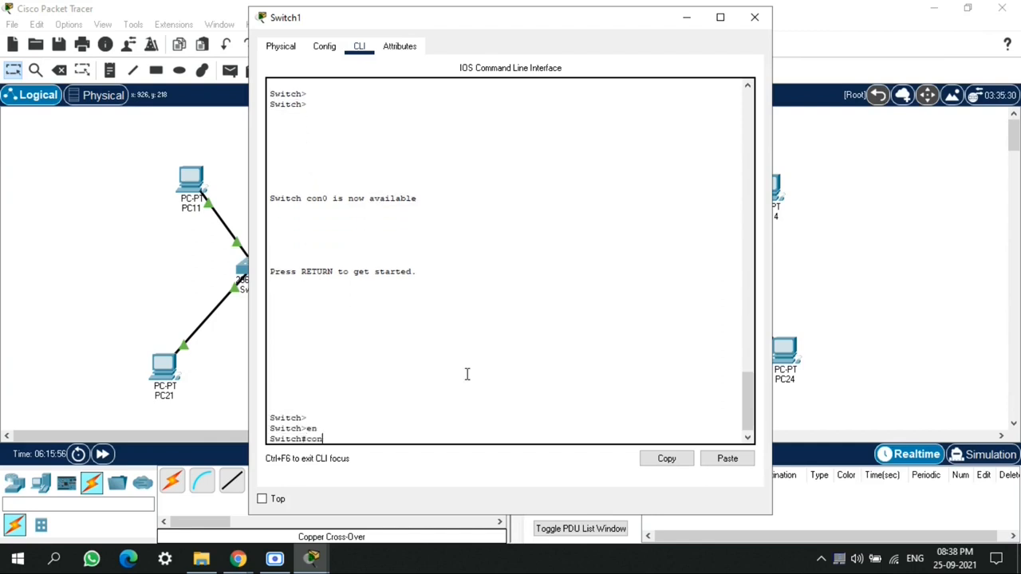
pyautogui.write('f t')
pyautogui.press('Return')
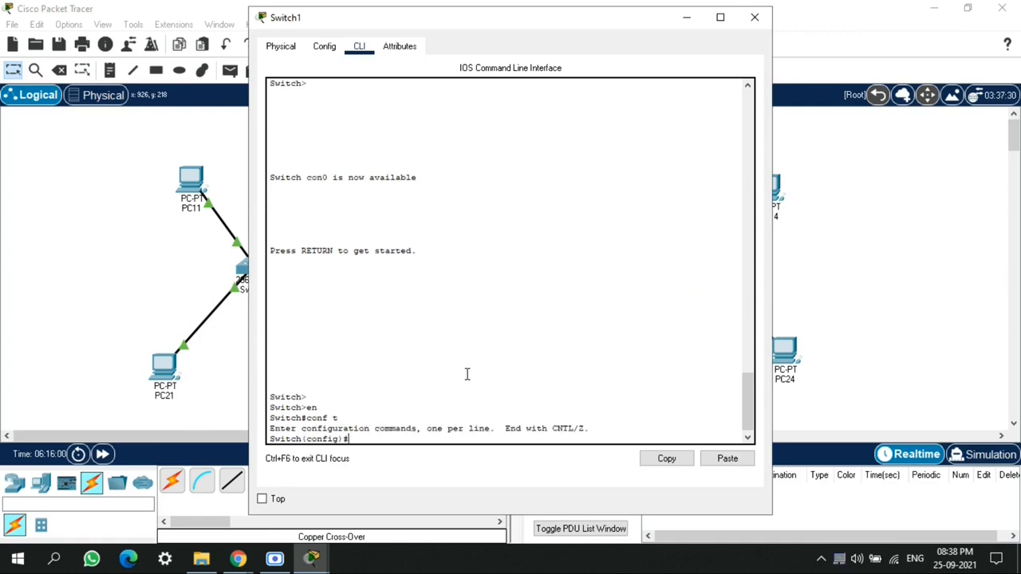
# Create VLAN 20 on Switch1 and name it vlan_20
pyautogui.write('vlan 20')
pyautogui.press('Return')
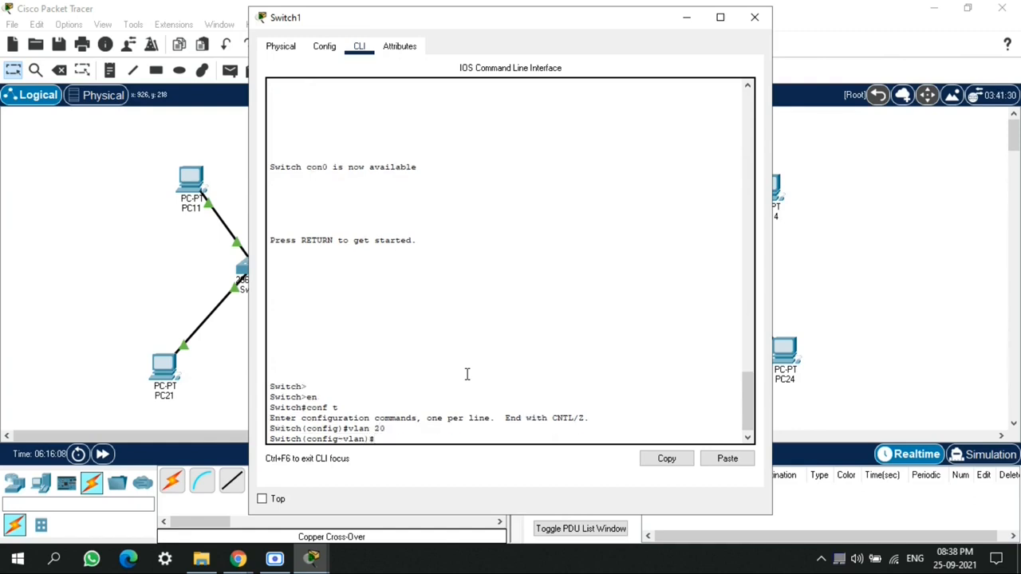
pyautogui.write('name vlan_20')
pyautogui.press('Return')
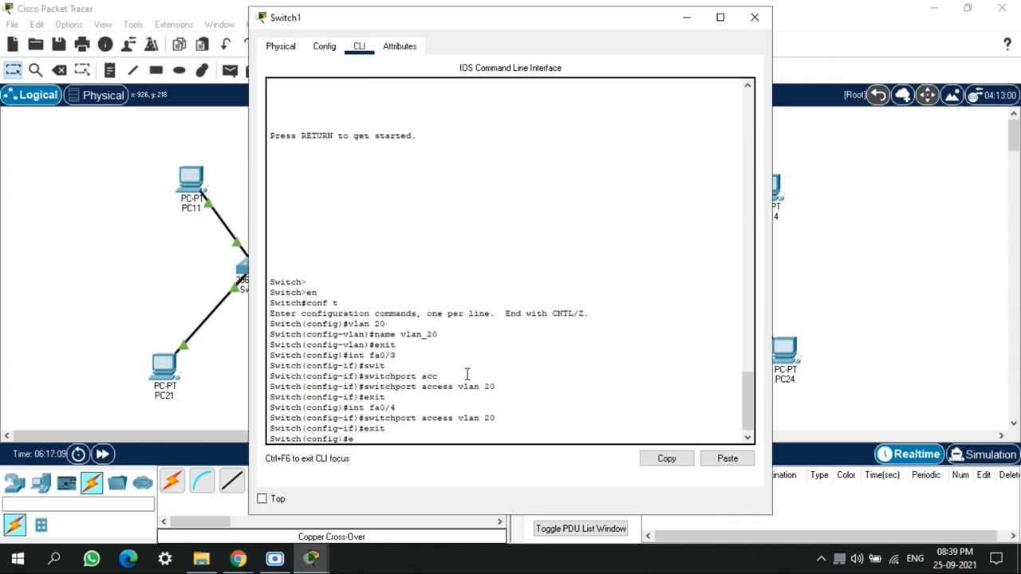
# End Switch1's configuration and return to privileged mode
pyautogui.write('nfig)#end')
pyautogui.press('Return')
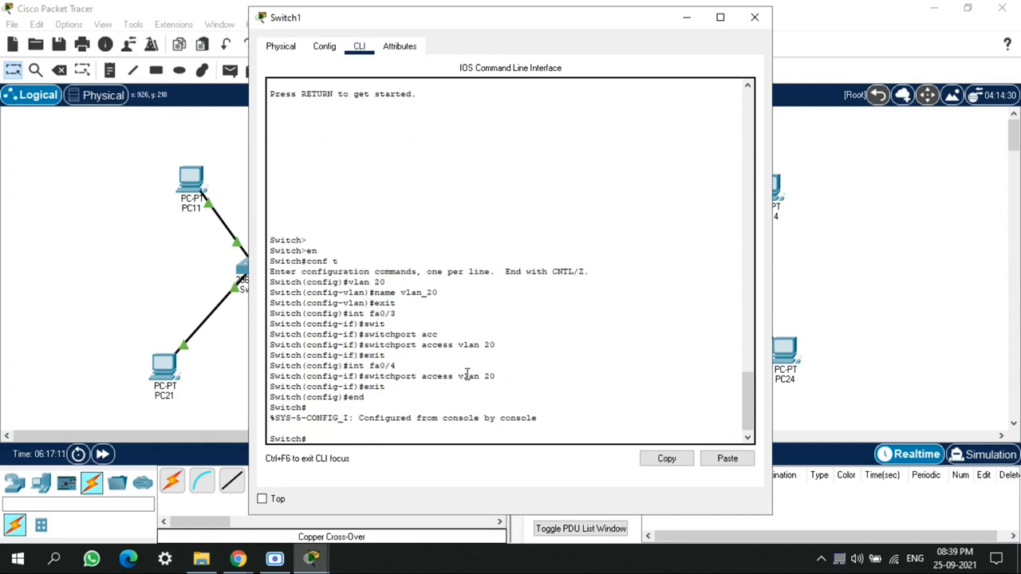
# Display Switch1's VLAN table, highlight the VLAN 20 row to check its ports, and close the window
pyautogui.write('sh vlan')
pyautogui.press('Return')
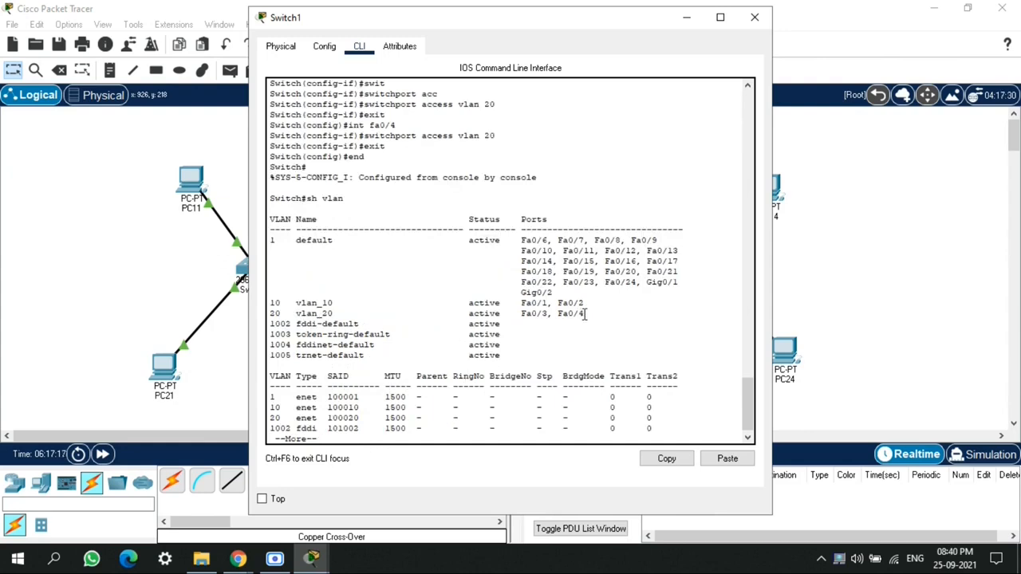
pyautogui.moveTo(587, 313); pyautogui.dragTo(264, 315)
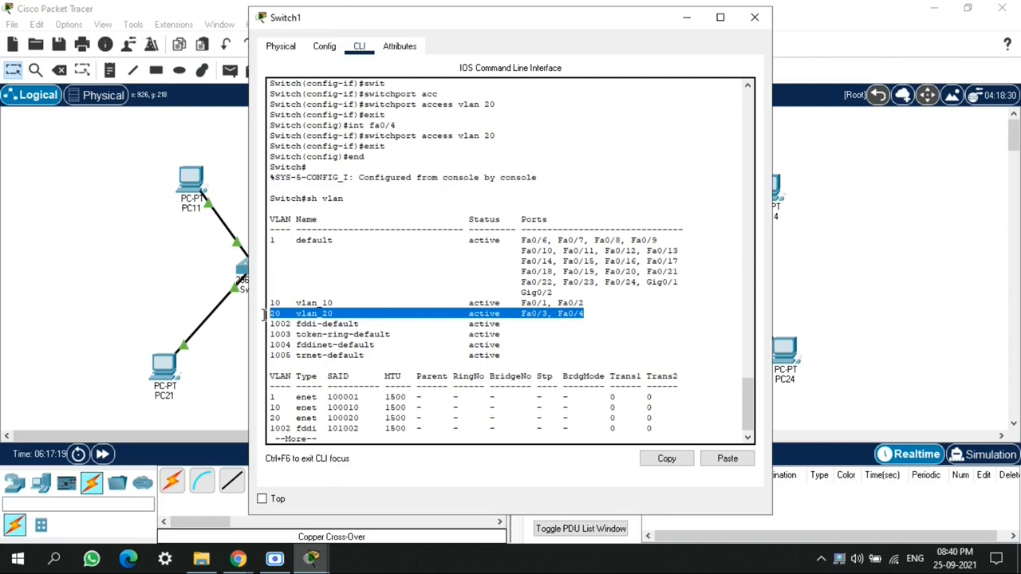
pyautogui.click(677, 349)
pyautogui.click(764, 17)
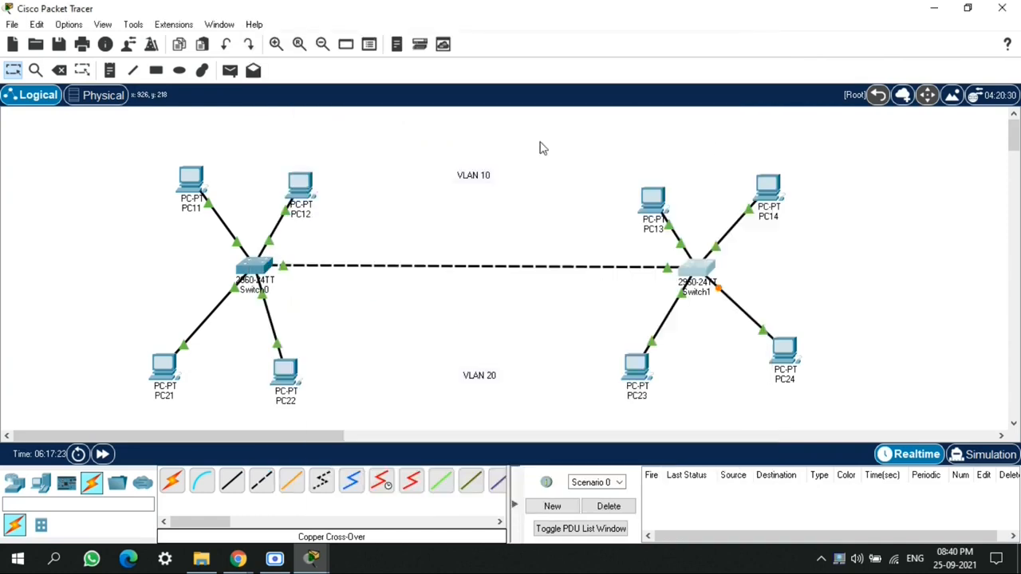
# Open PC21's command prompt and ping 192.168.20.23
pyautogui.click(160, 366)
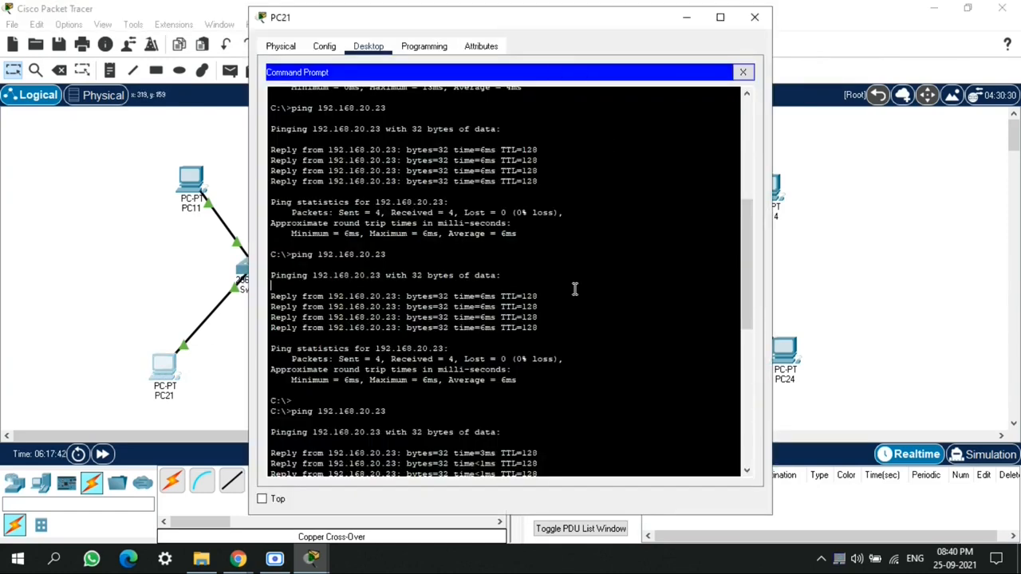
pyautogui.moveTo(574, 290); pyautogui.dragTo(716, 99)
pyautogui.click(719, 125)
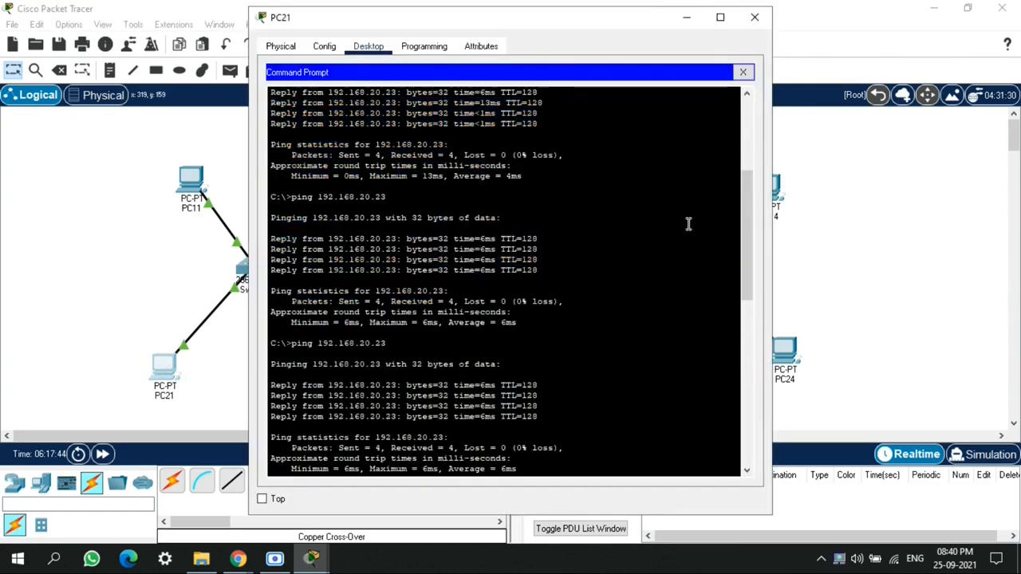
pyautogui.press('Return')
pyautogui.press('Return')
pyautogui.press('Up')
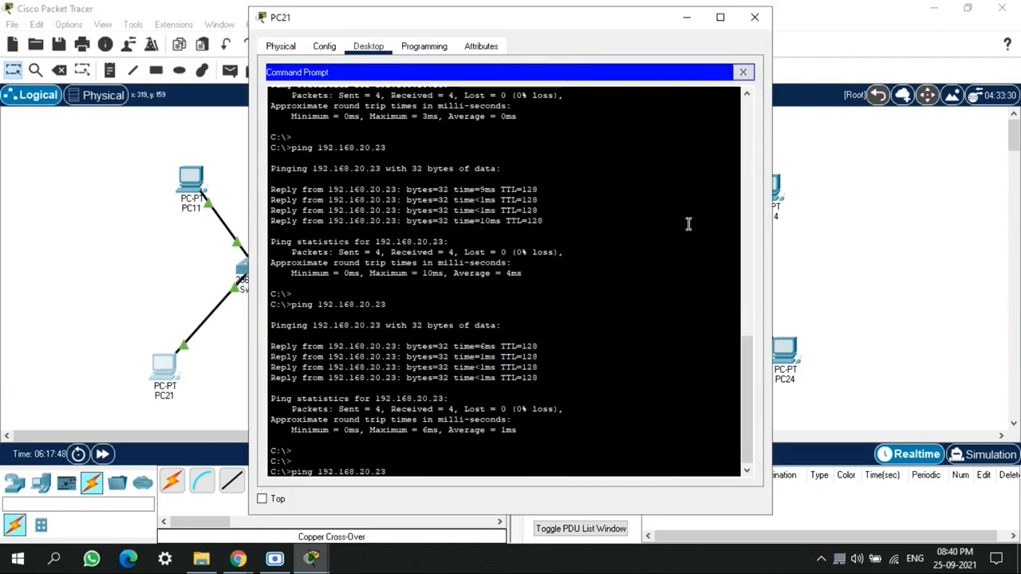
pyautogui.press('Return')
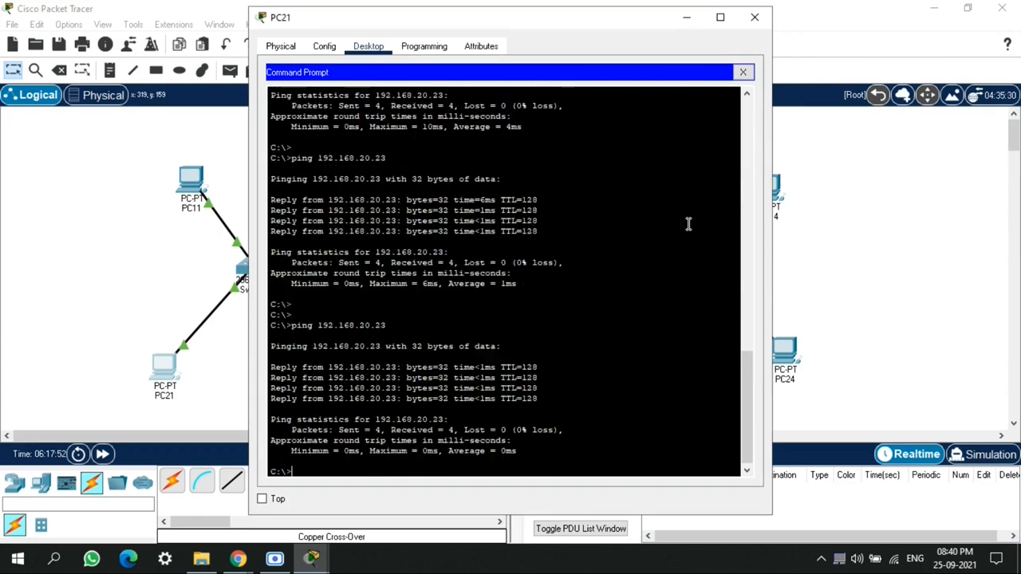
# Ping 192.168.20.24 from PC21's command prompt
pyautogui.press('Up')
pyautogui.press('BackSpace')
pyautogui.write('4')
pyautogui.press('Return')
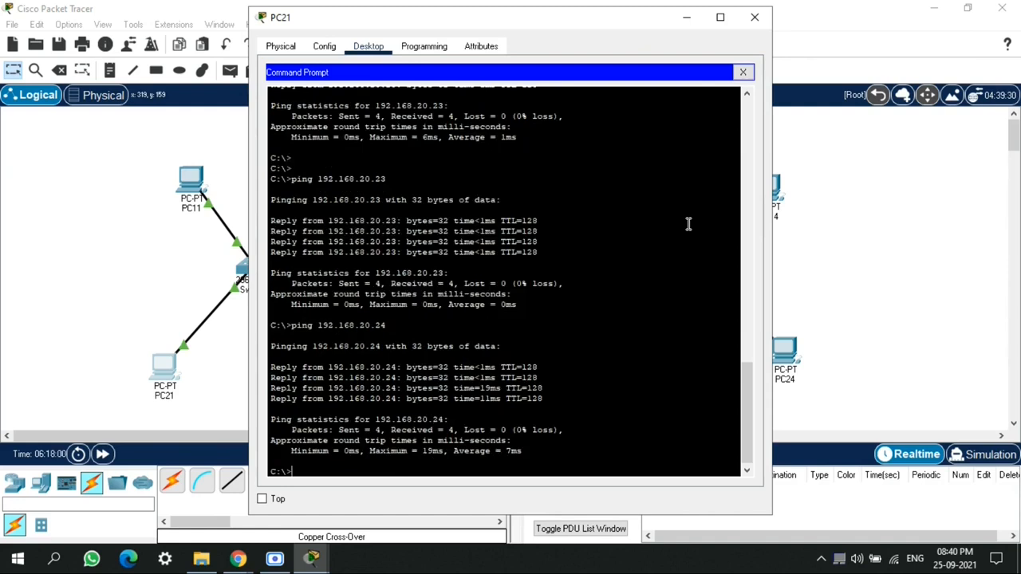
# Ping 192.168.20.22 from PC21's command prompt and close the PC21 window
pyautogui.press('Up')
pyautogui.press('BackSpace')
pyautogui.write('2.168.20.22')
pyautogui.press('Return')
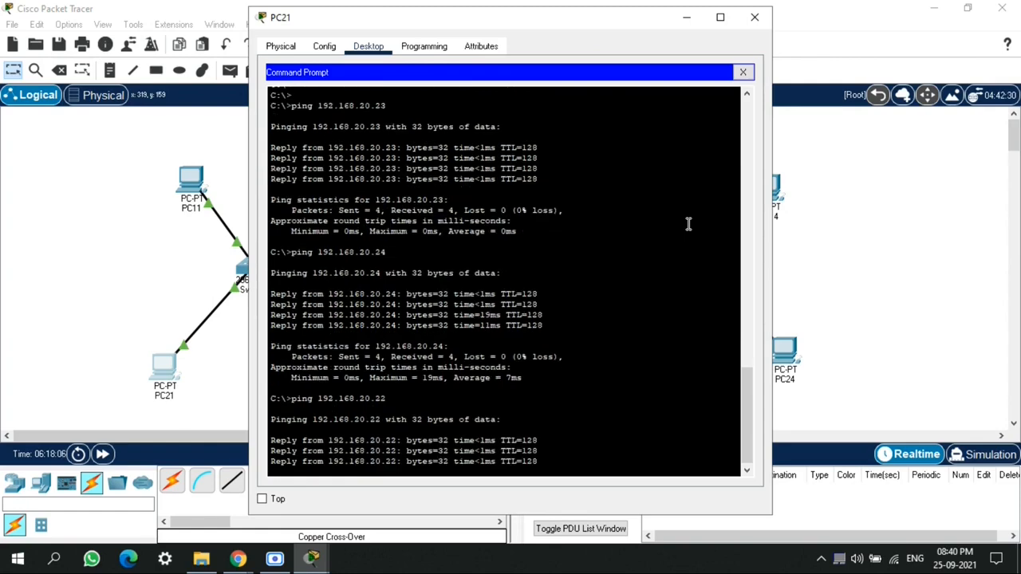
pyautogui.press('Return')
pyautogui.press('Return')
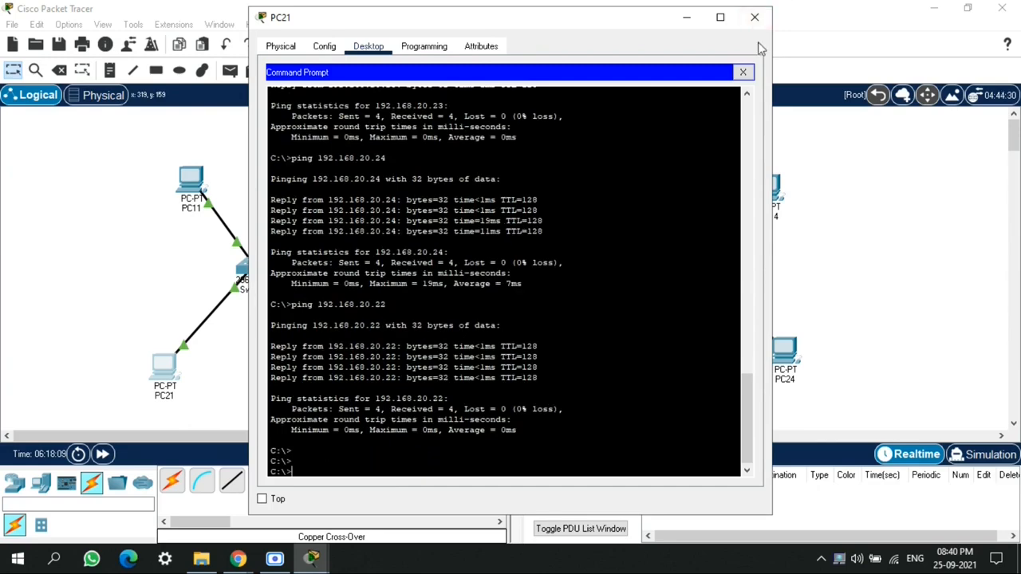
pyautogui.click(755, 17)
# Switch to simulation mode, ping 192.168.10.14 from PC11's command prompt, and minimize the PC11 window
pyautogui.click(986, 456)
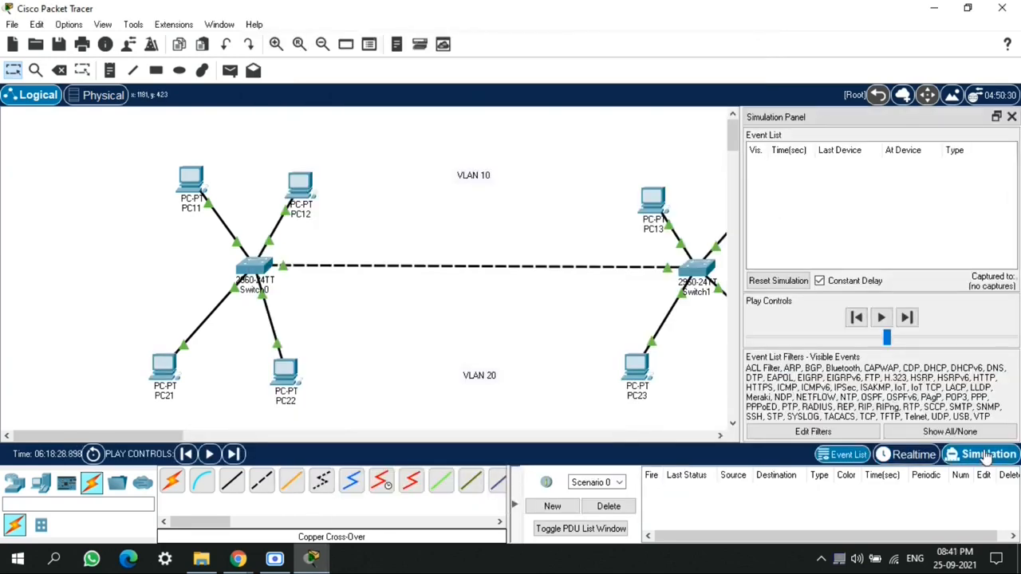
pyautogui.click(192, 177)
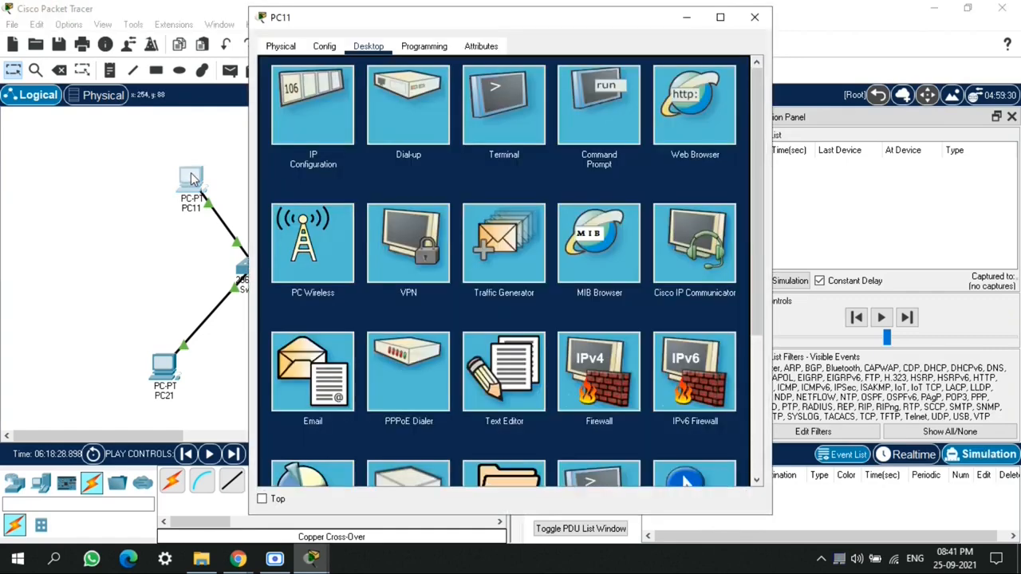
pyautogui.click(577, 120)
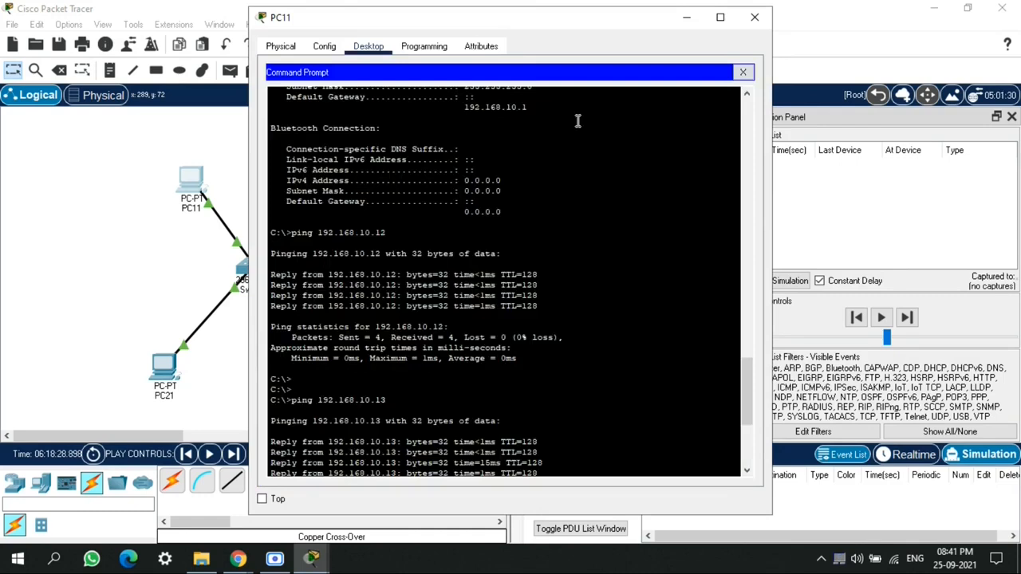
pyautogui.scroll(-7, 598, 358)
pyautogui.press('Up')
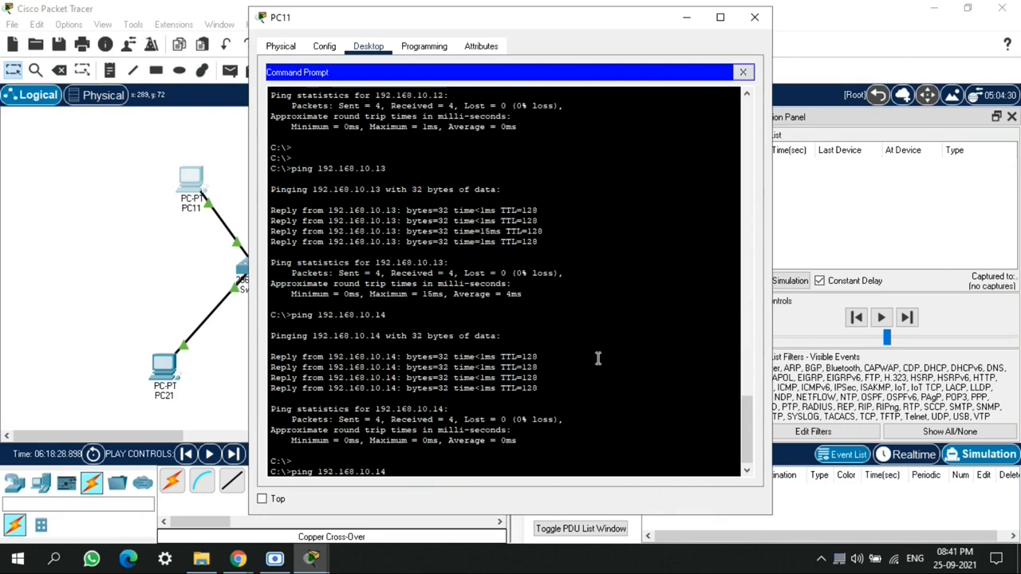
pyautogui.press('Return')
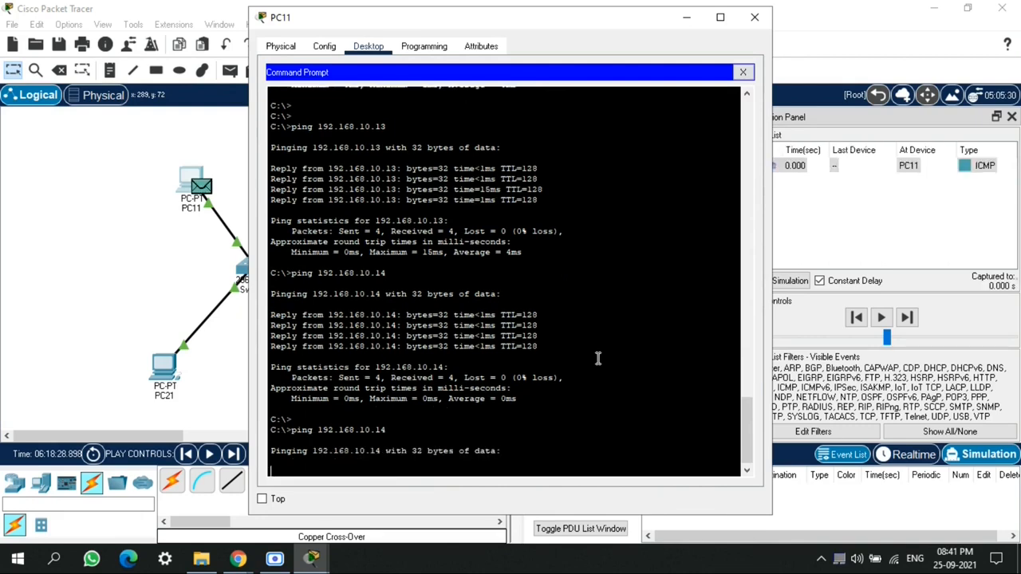
pyautogui.click(686, 23)
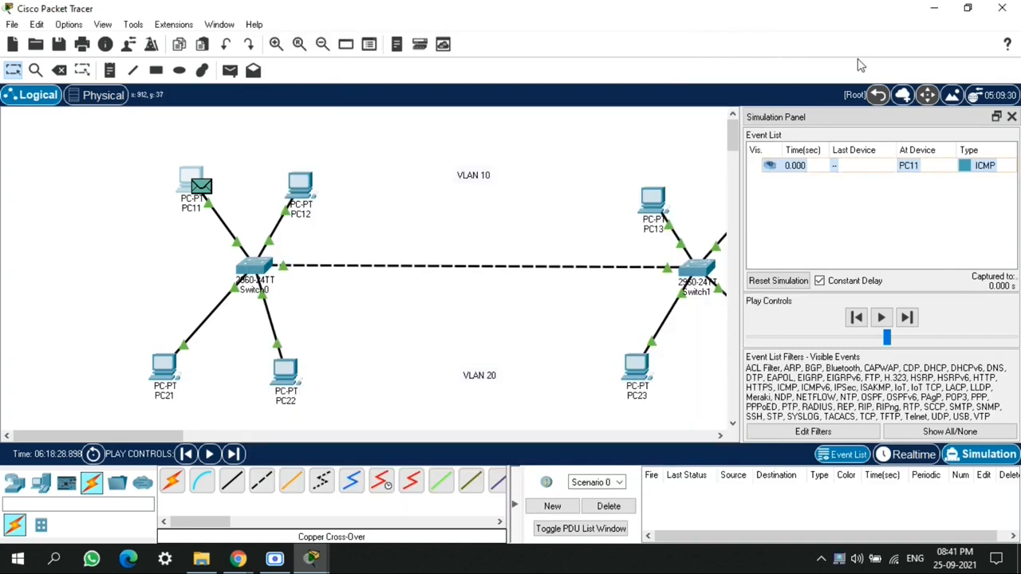
# Hide the simulation event list, step PC11's ping packet forward to PC14 and back, and return to realtime mode
pyautogui.click(1011, 117)
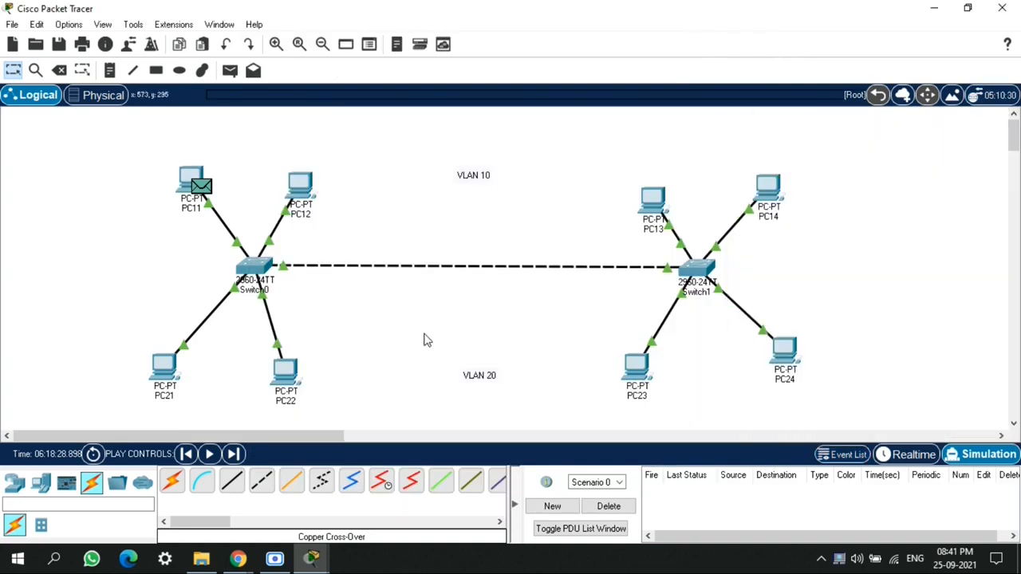
pyautogui.click(232, 455)
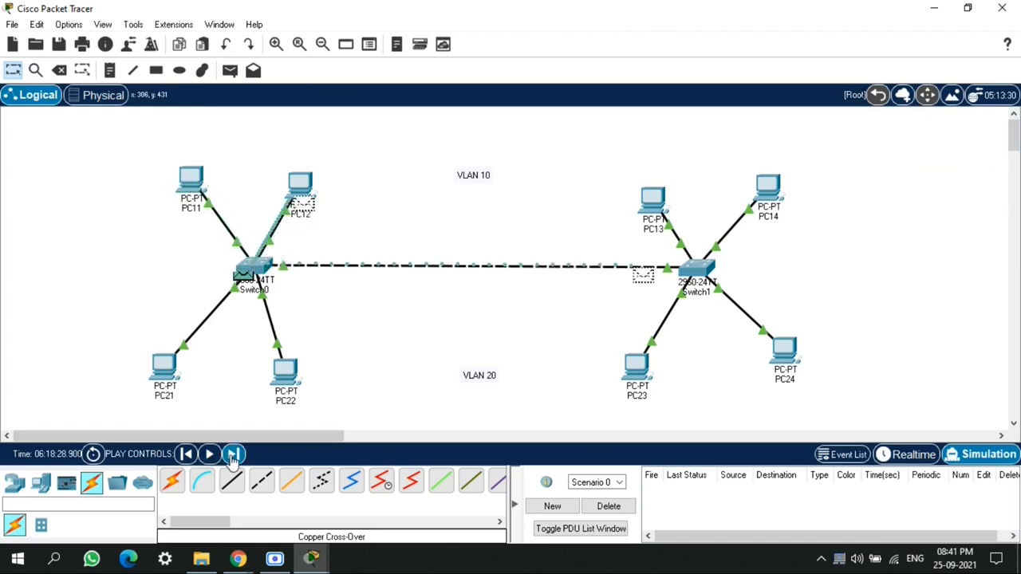
pyautogui.click(233, 454)
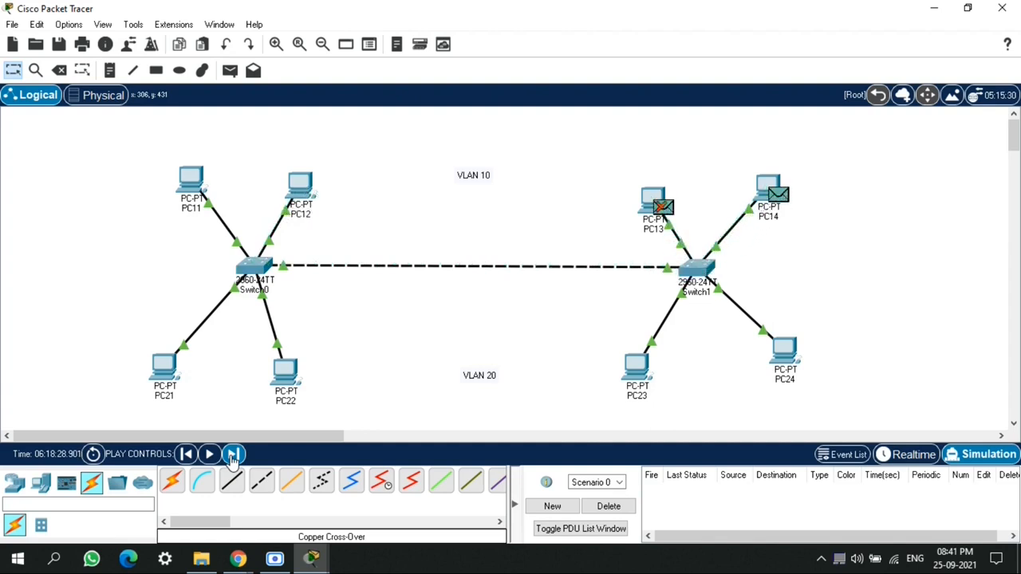
pyautogui.click(232, 455)
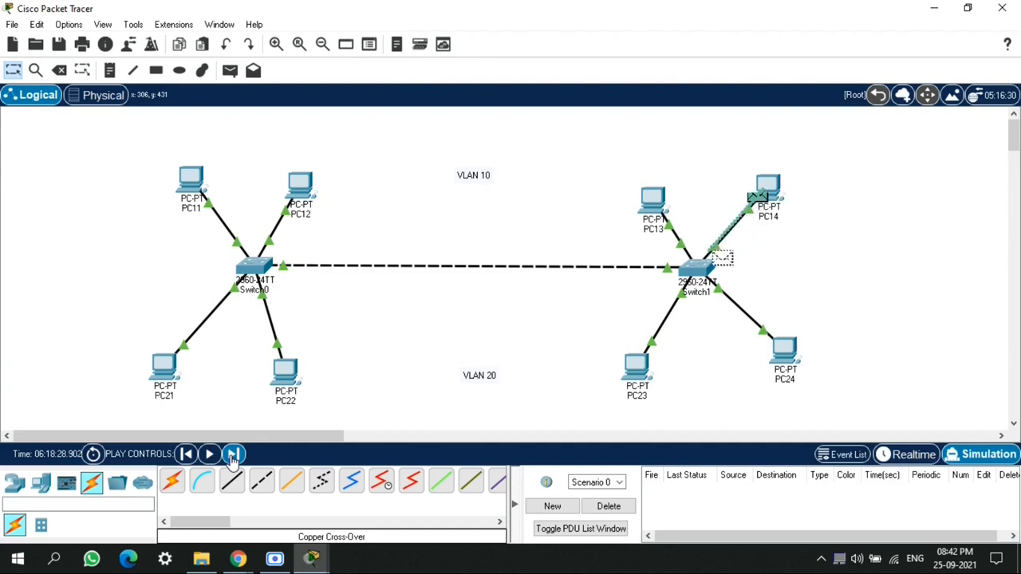
pyautogui.click(232, 455)
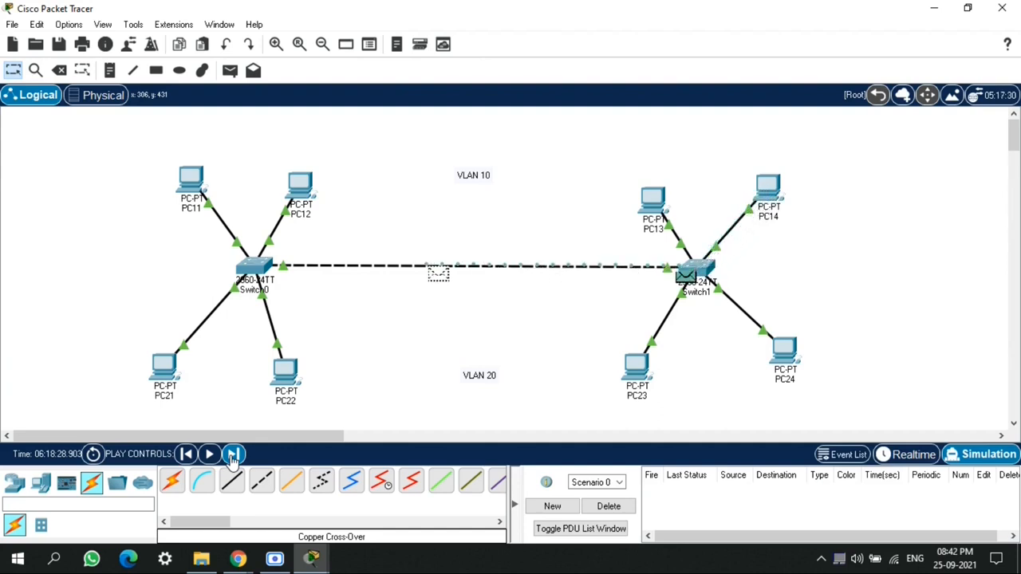
pyautogui.click(232, 455)
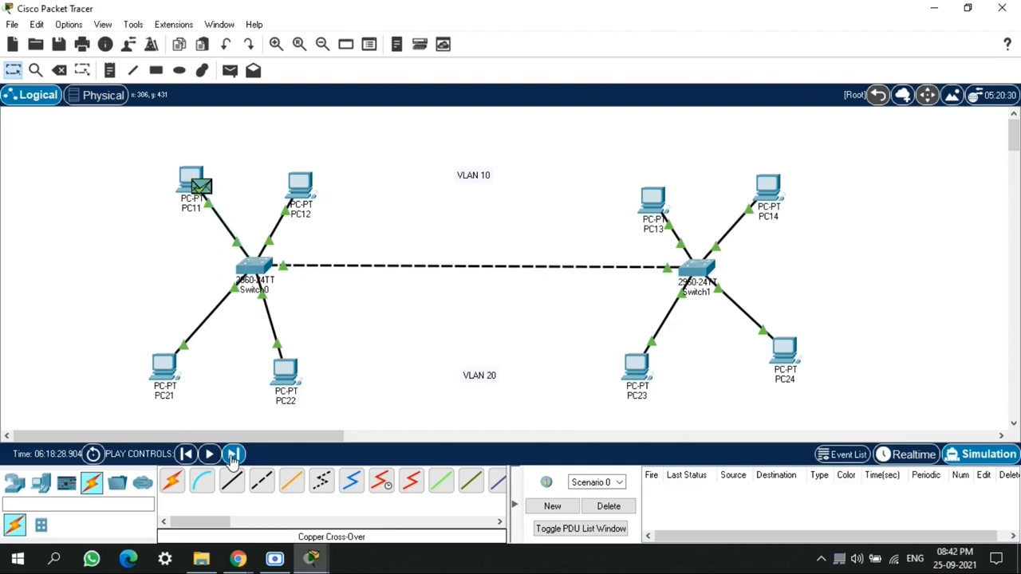
pyautogui.click(905, 461)
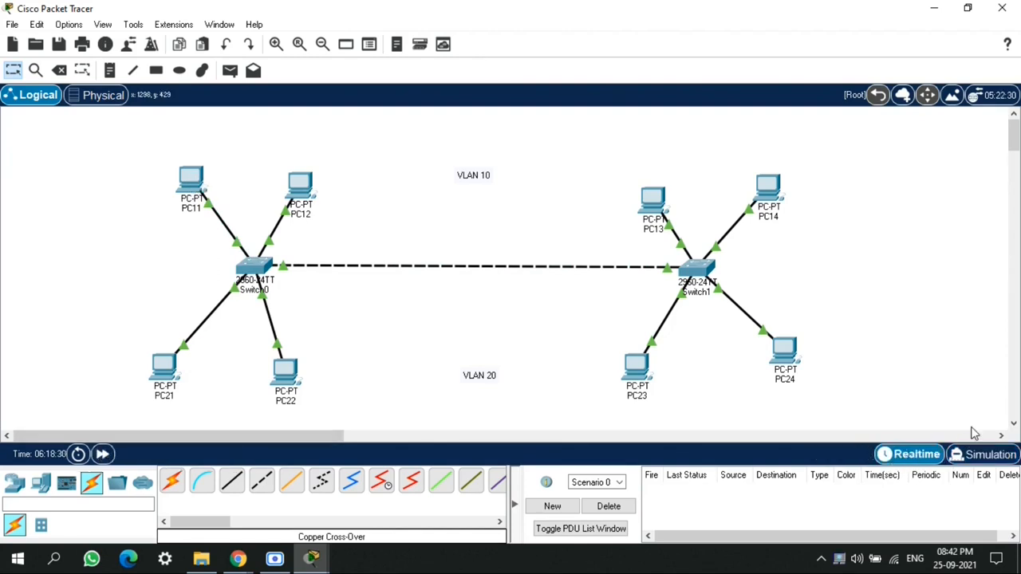
# Switch to simulation mode, ping 192.168.20.23 from PC21's command prompt, and minimize the PC21 window
pyautogui.click(989, 463)
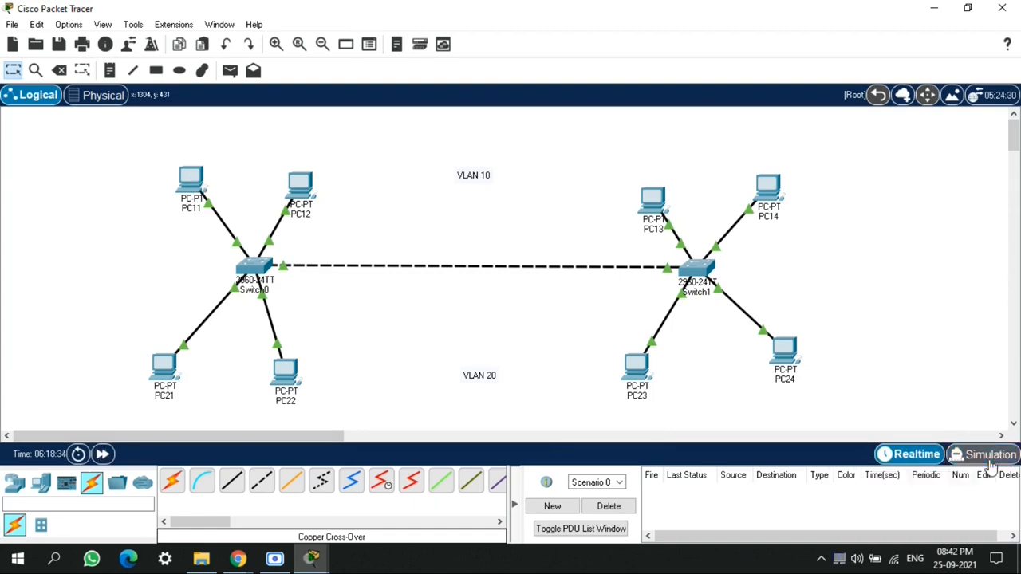
pyautogui.click(164, 375)
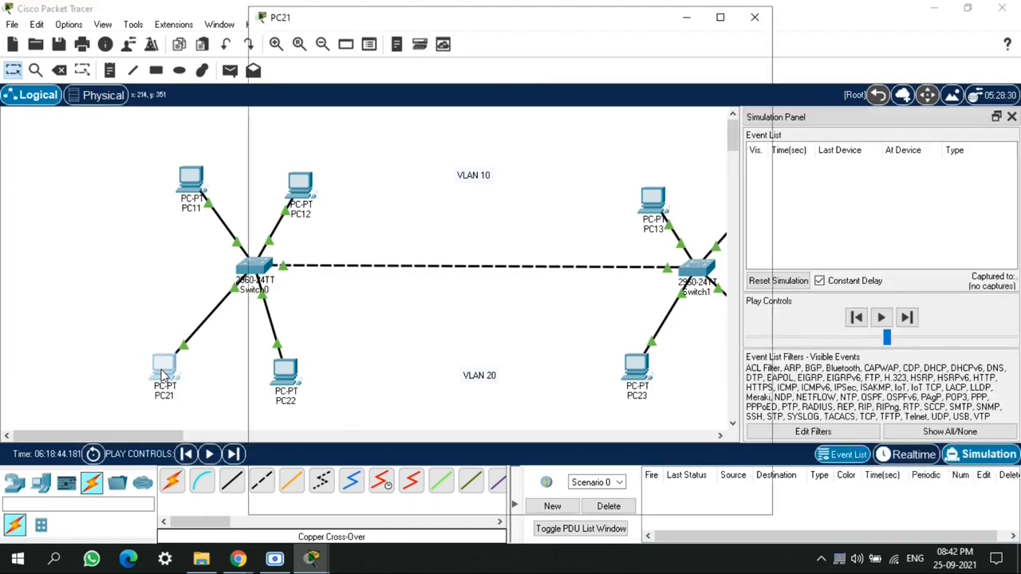
pyautogui.click(601, 119)
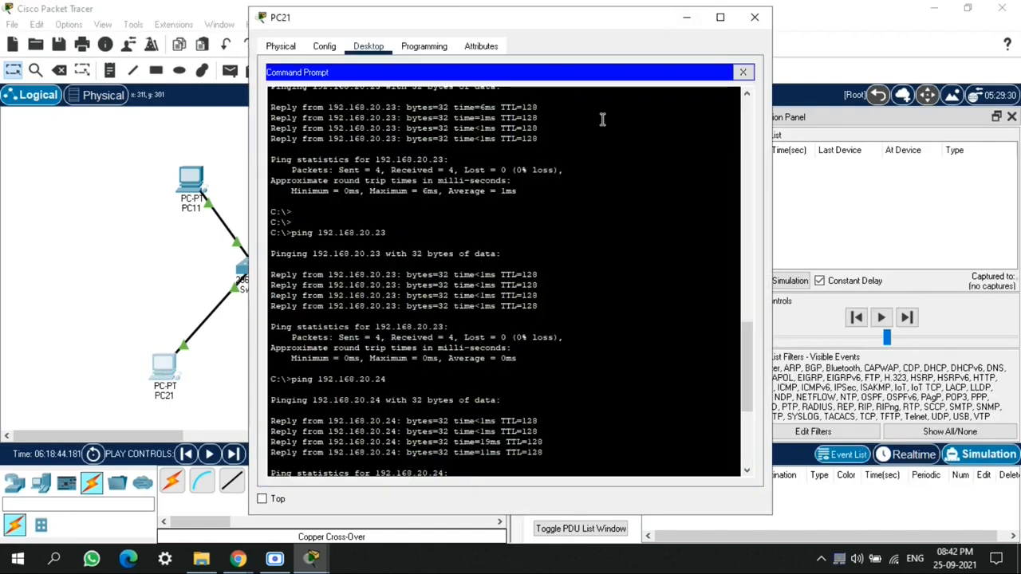
pyautogui.press('Up')
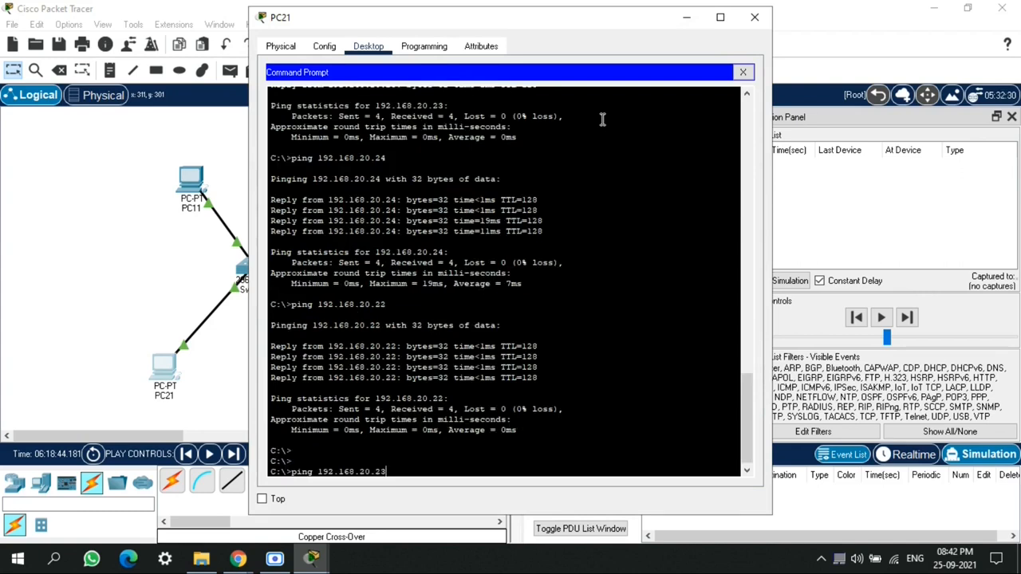
pyautogui.press('Return')
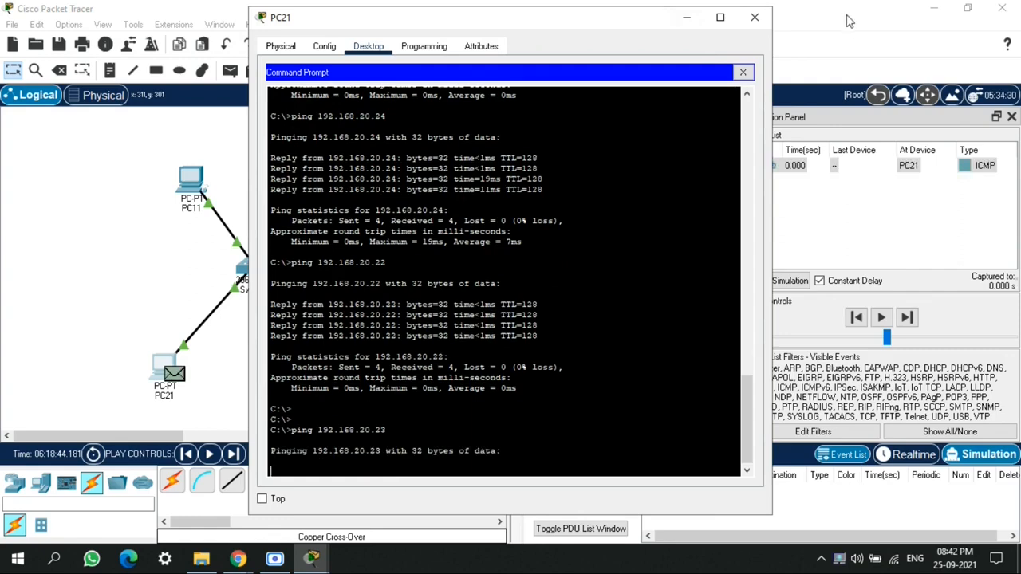
pyautogui.click(686, 17)
# Hide the simulation event list, step PC21's ping packet through the VLAN 20 path, and return to realtime mode
pyautogui.click(1011, 117)
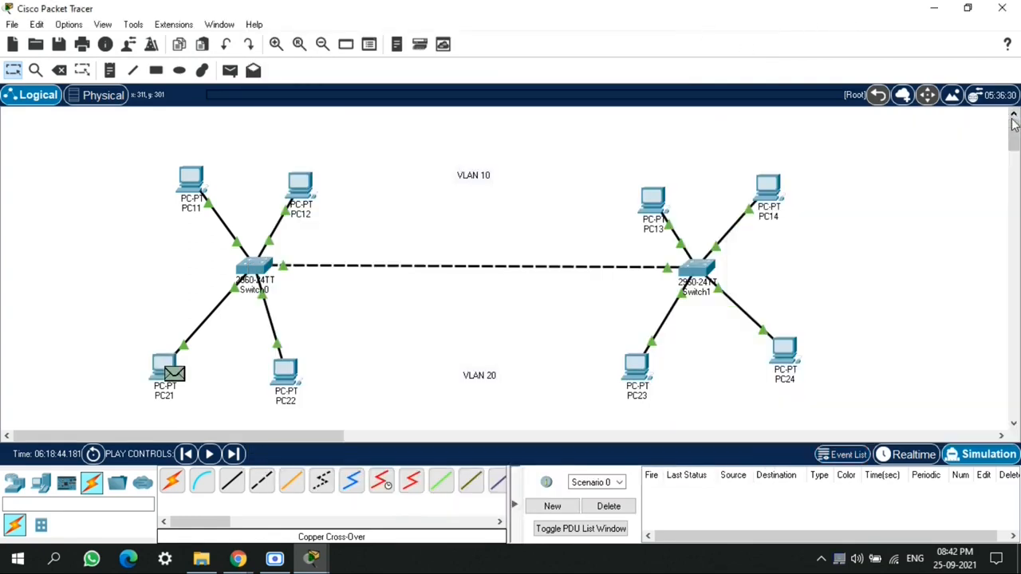
pyautogui.click(234, 454)
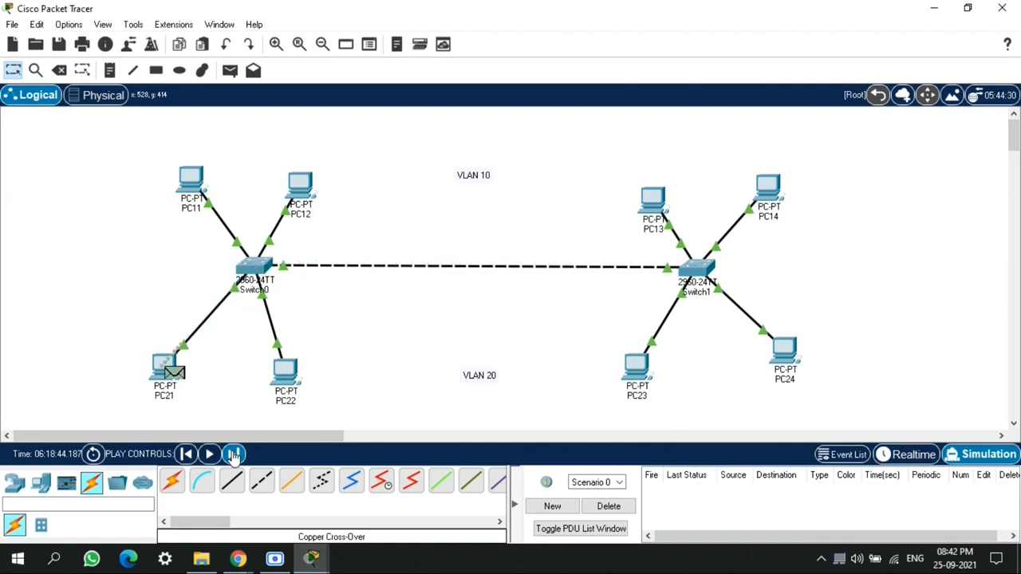
pyautogui.click(234, 455)
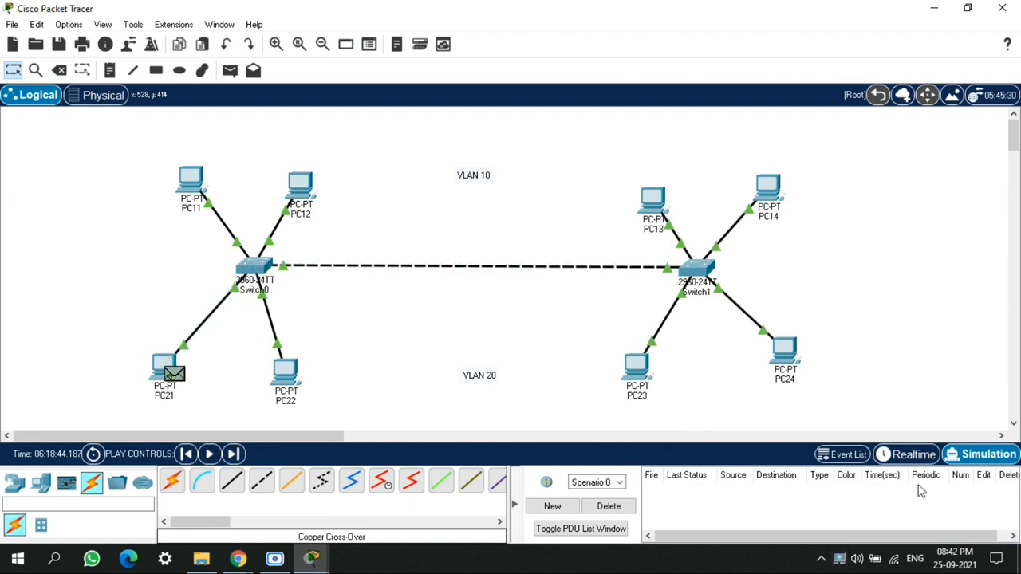
pyautogui.click(900, 456)
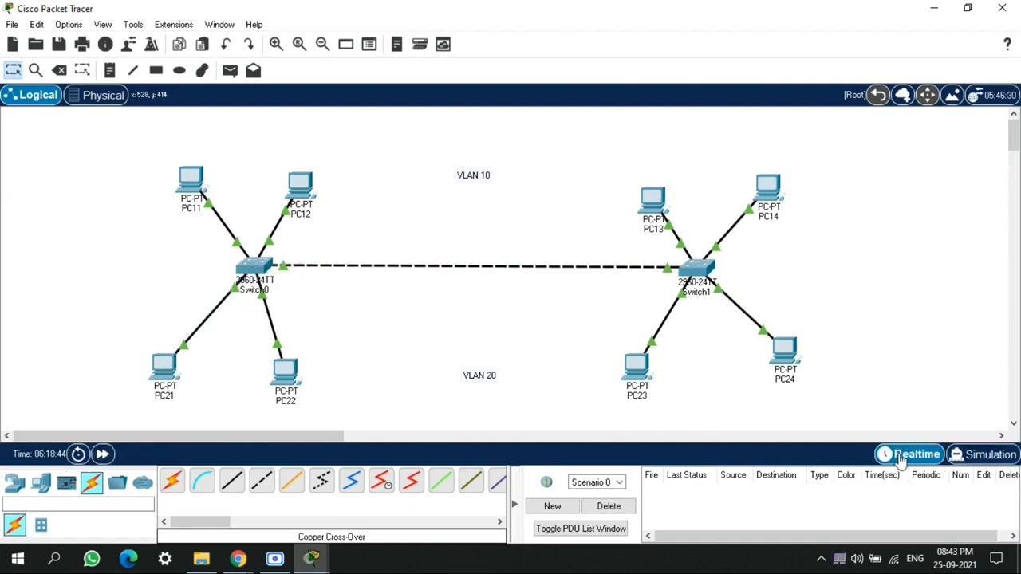